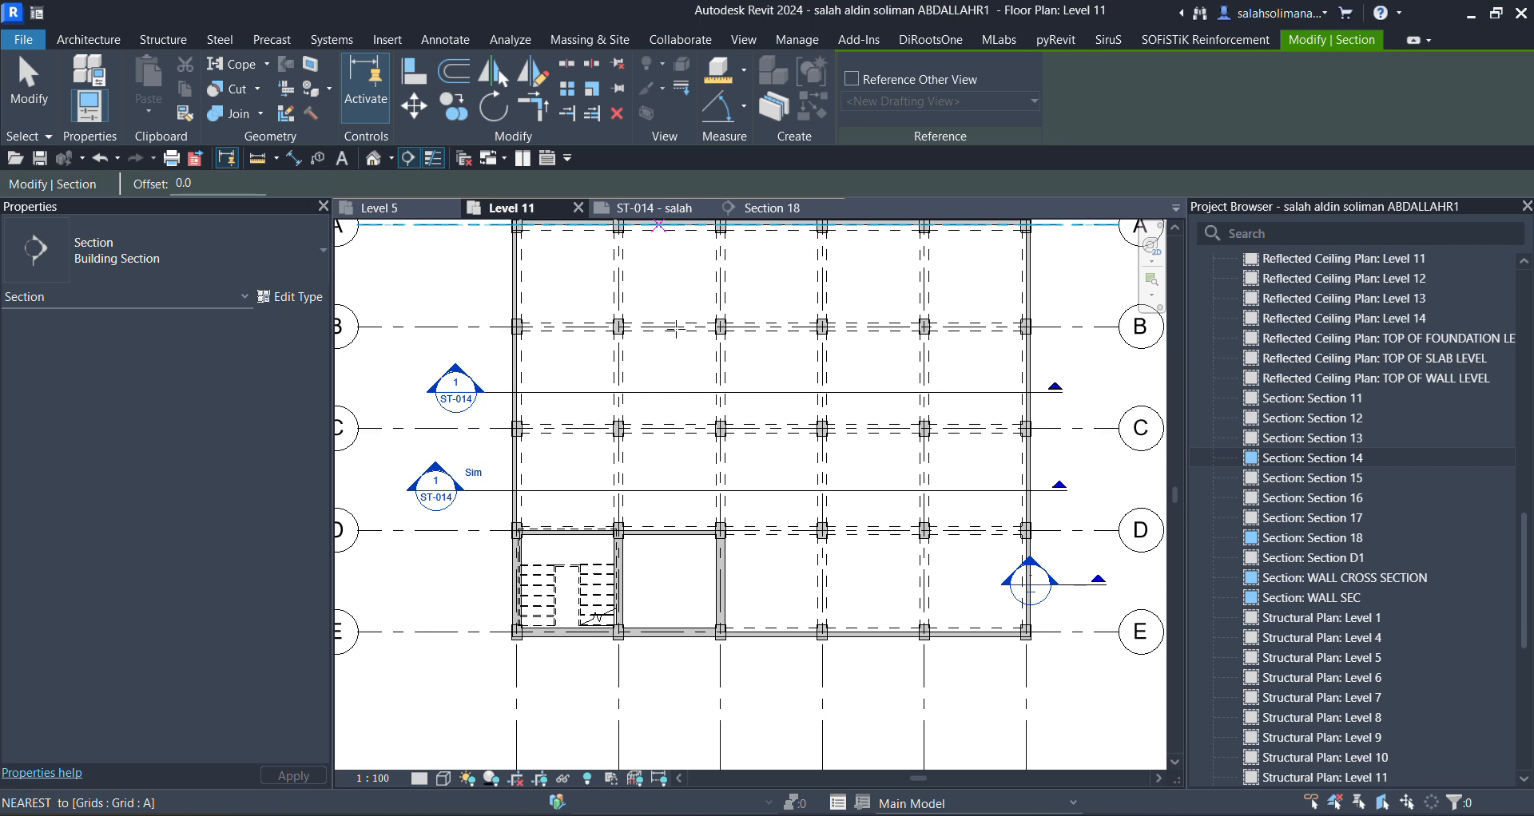
Draw a building section across the Level 11 plan just below grid B, from outside grid 6 to beyond grid 1.
scroll(600, 336, down, 2)
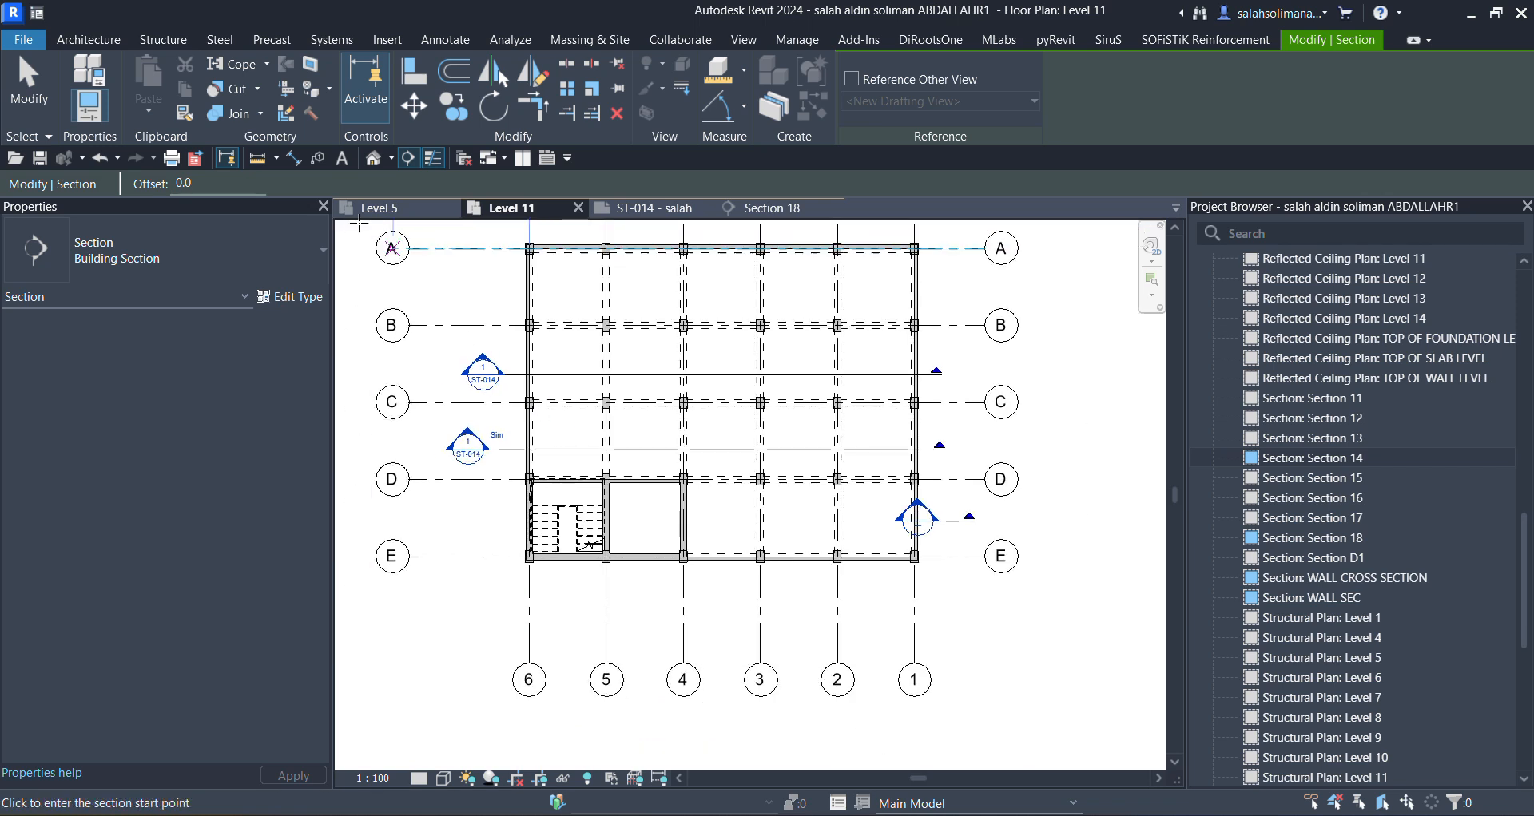
click(410, 158)
click(1496, 14)
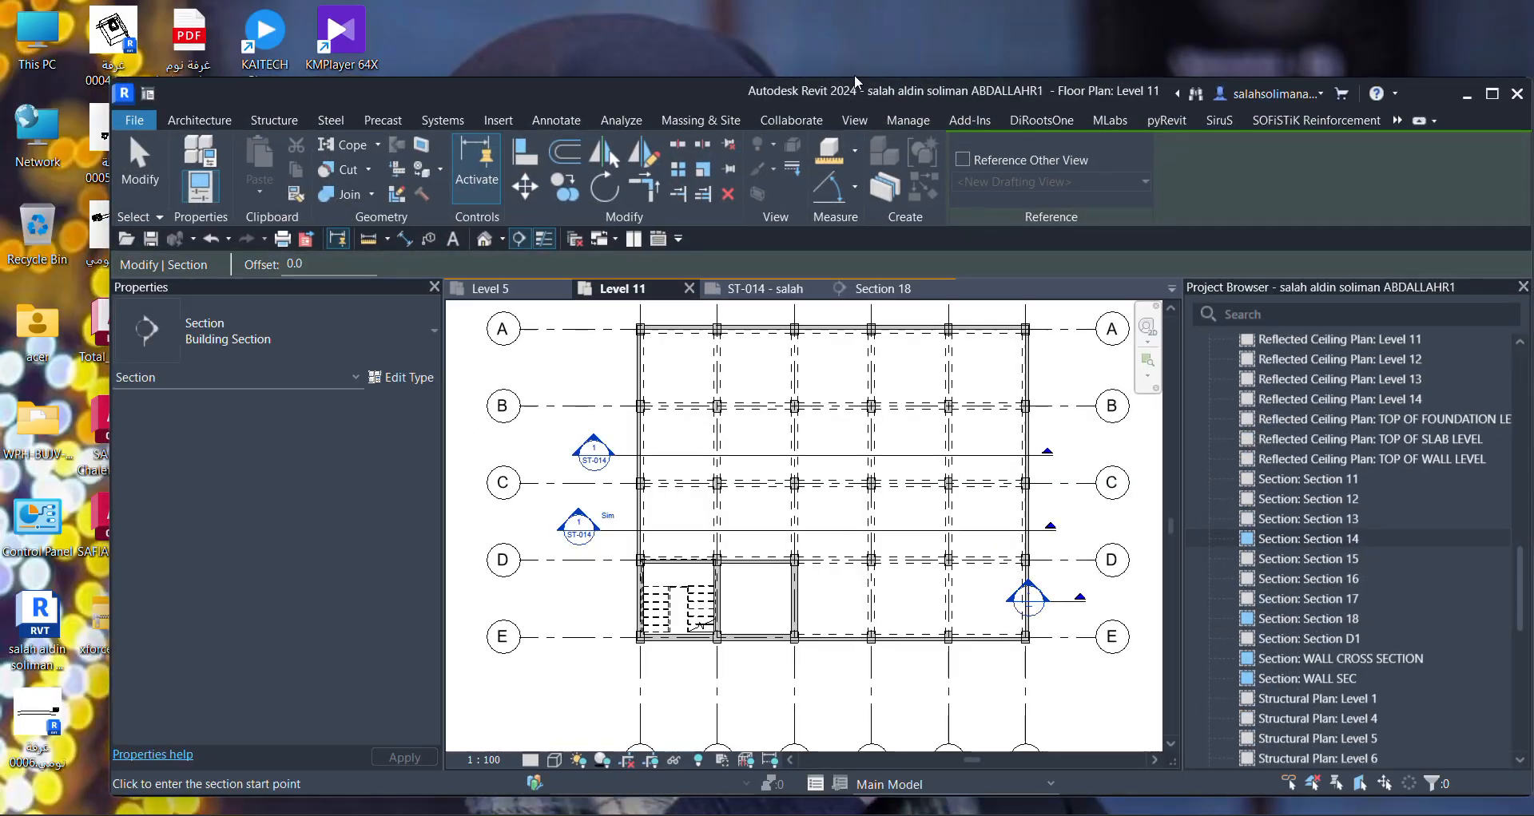
click(1492, 94)
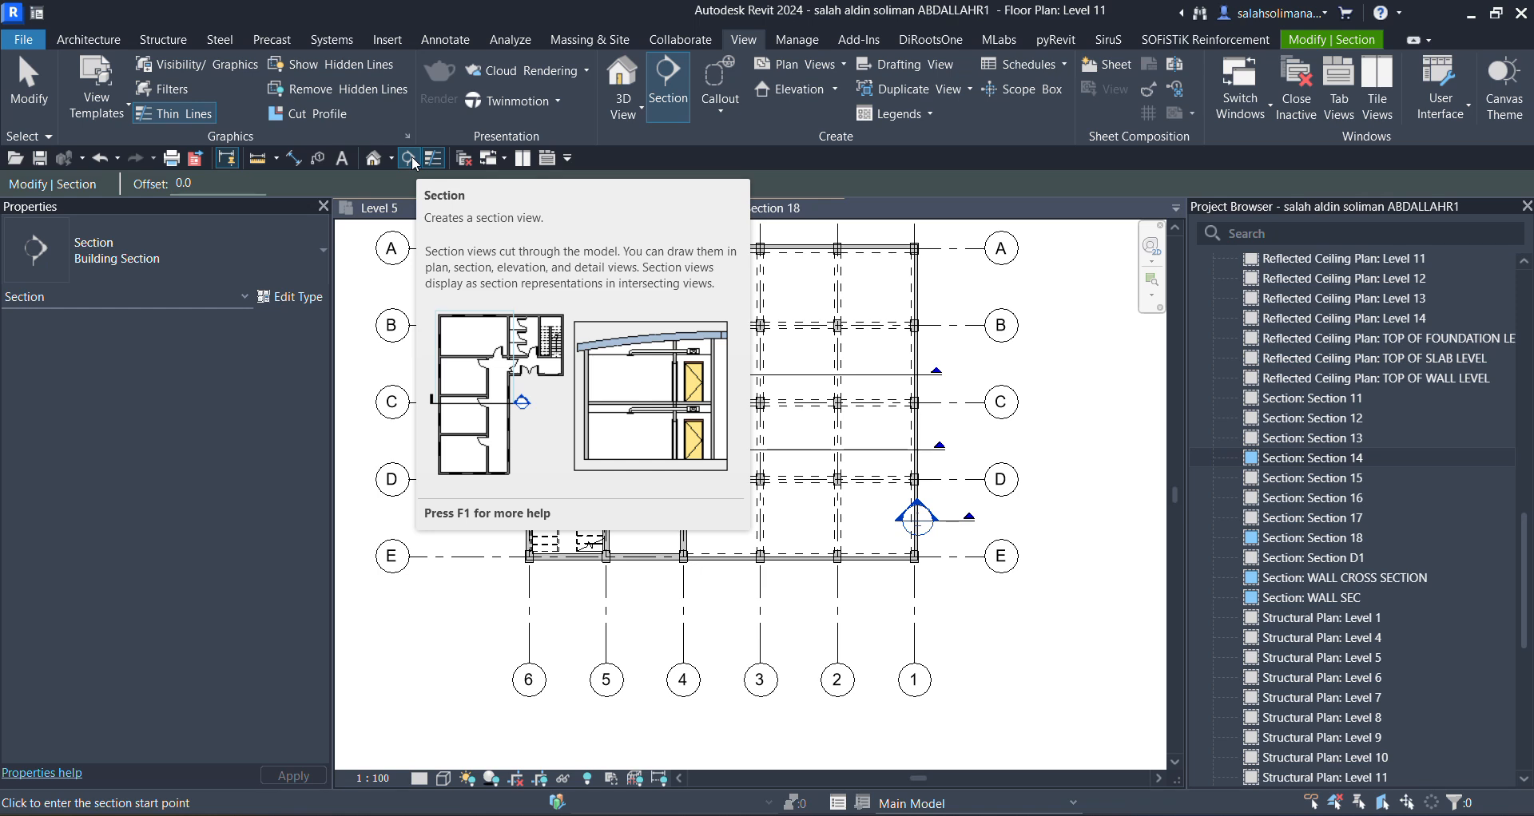
scroll(445, 510, up, 3)
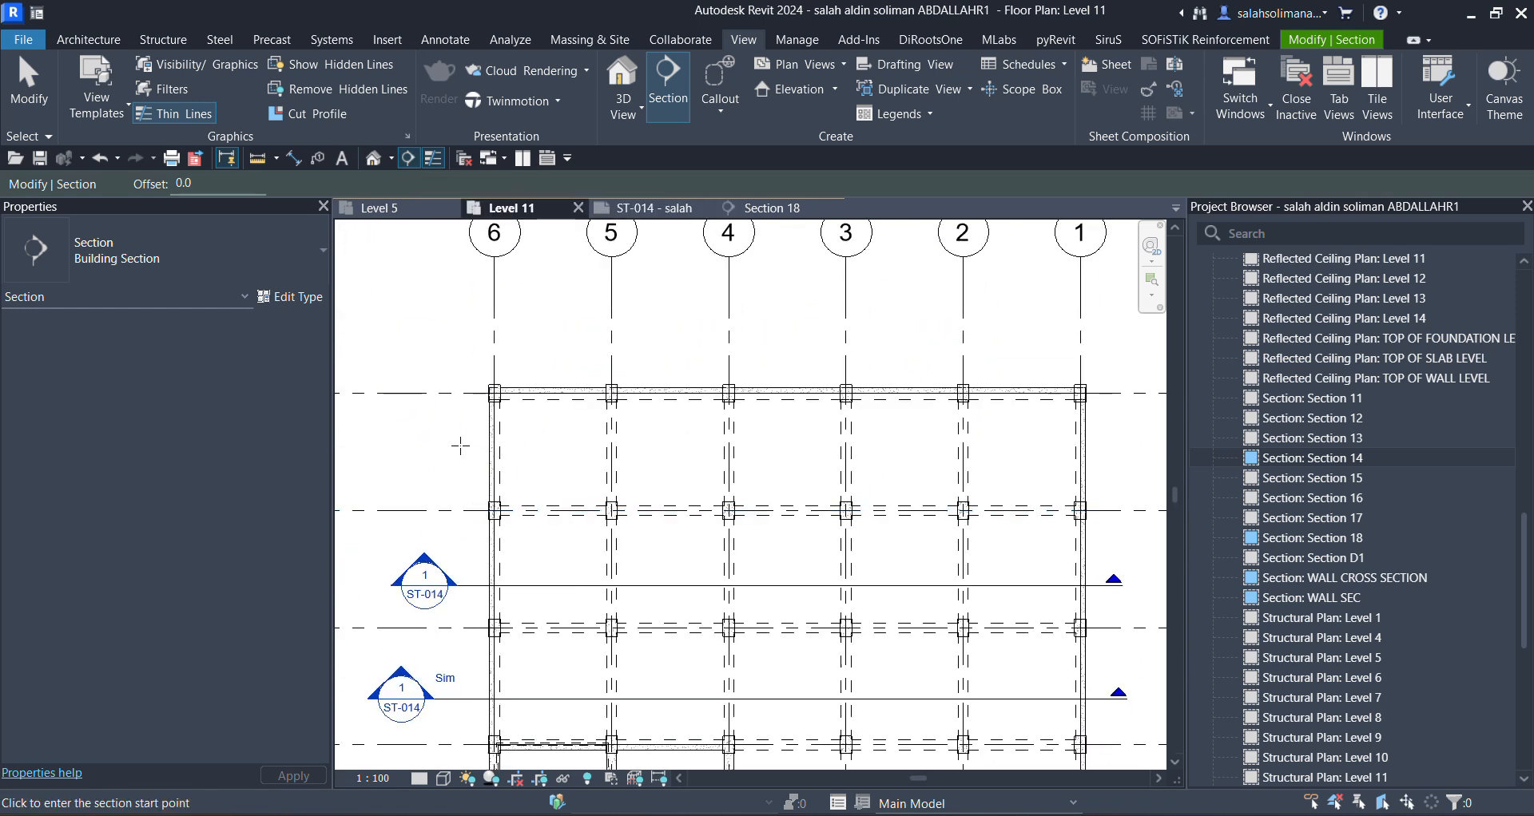
click(430, 532)
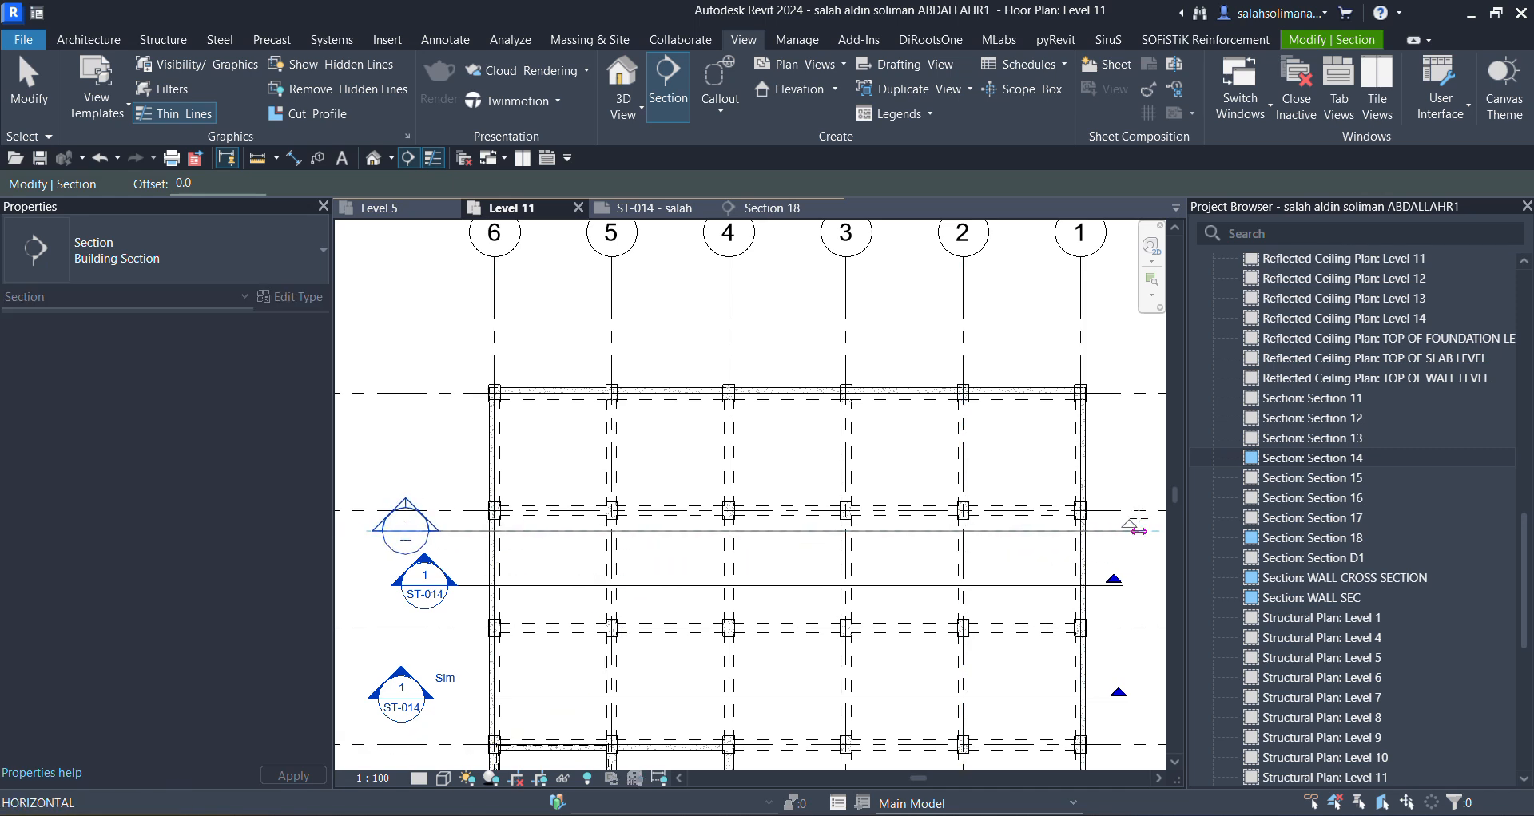
click(1133, 531)
key(Escape)
Pull the new section's far clip boundary in to lie between grids A and B, a depth of about 2554 mm.
scroll(722, 347, down, 6)
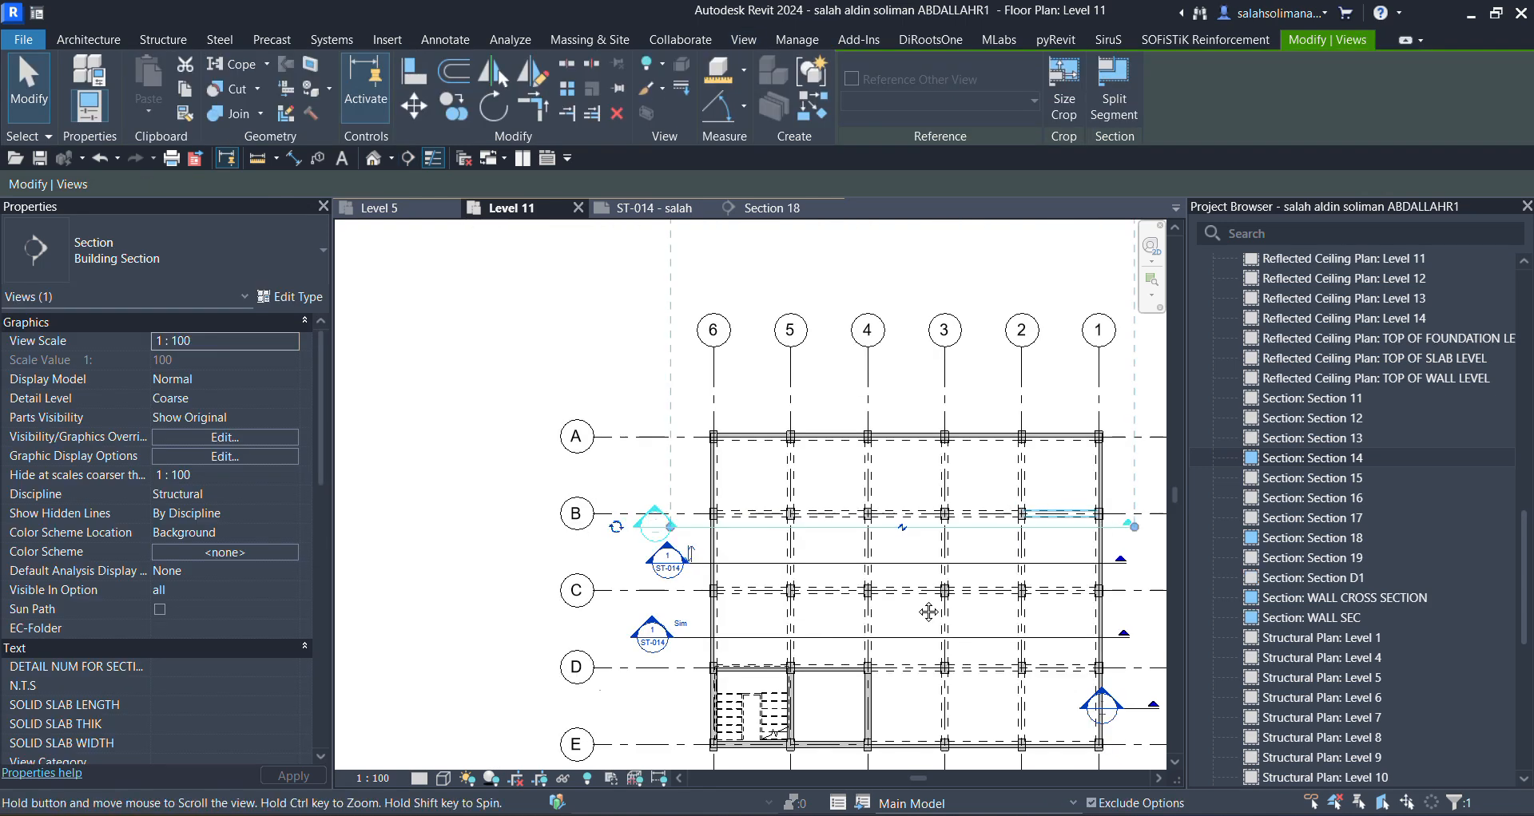
scroll(726, 332, down, 2)
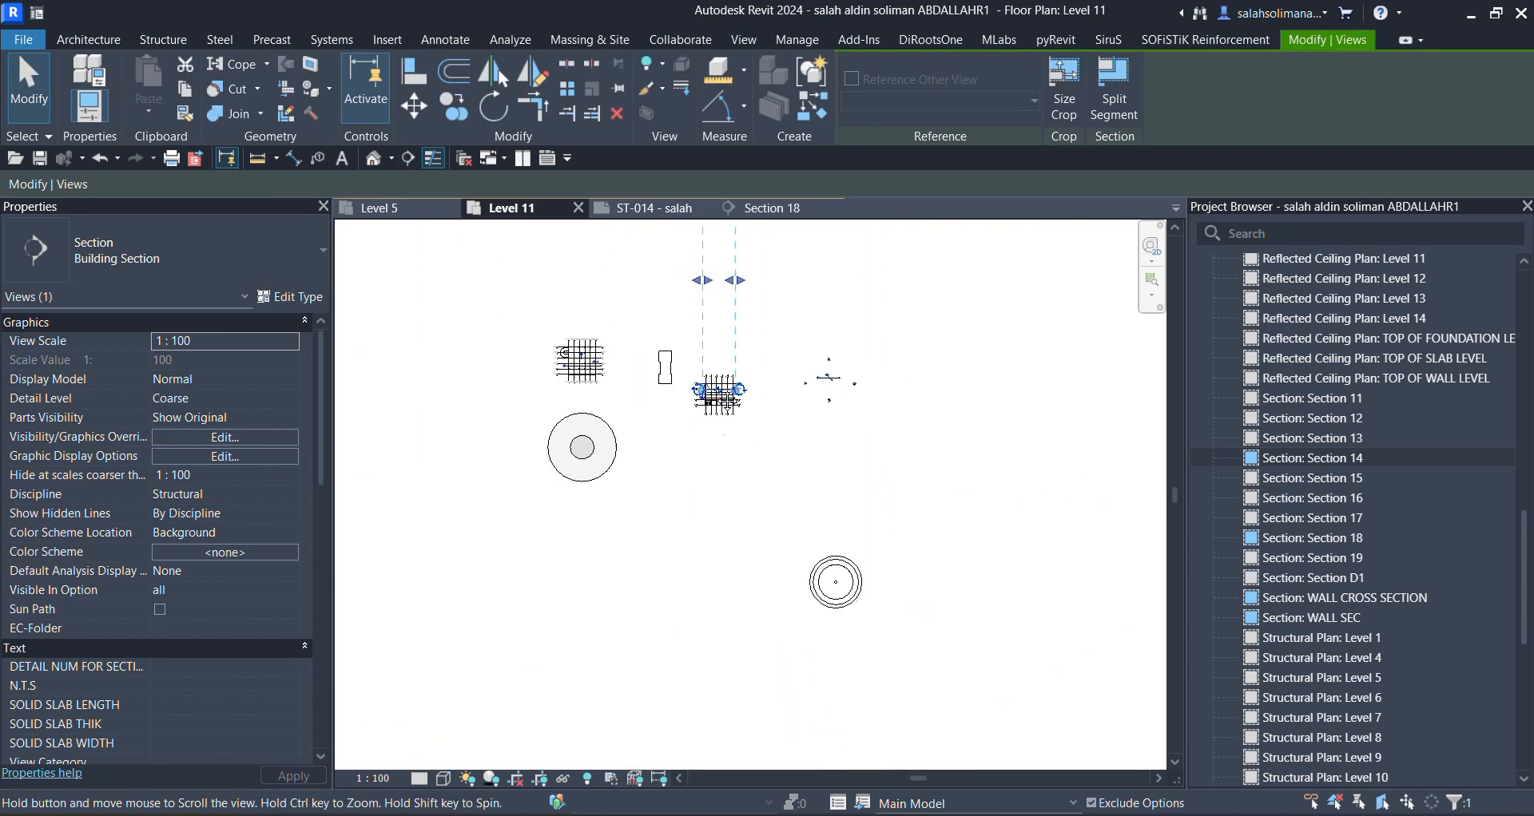
middle_drag(728, 330, 711, 427)
drag(702, 274, 713, 490)
scroll(702, 480, up, 8)
scroll(783, 537, up, 3)
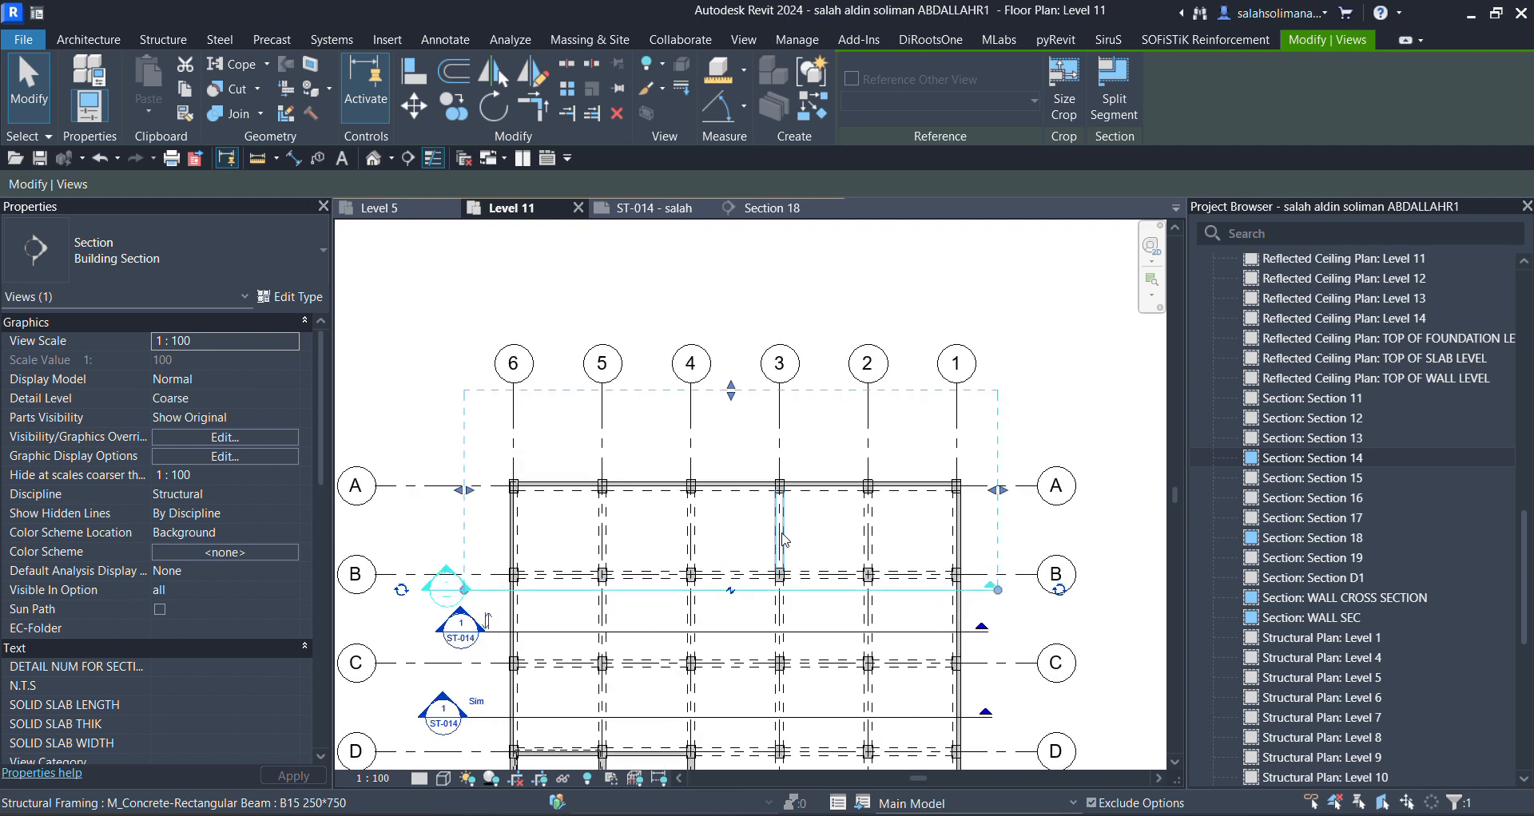
drag(732, 396, 768, 444)
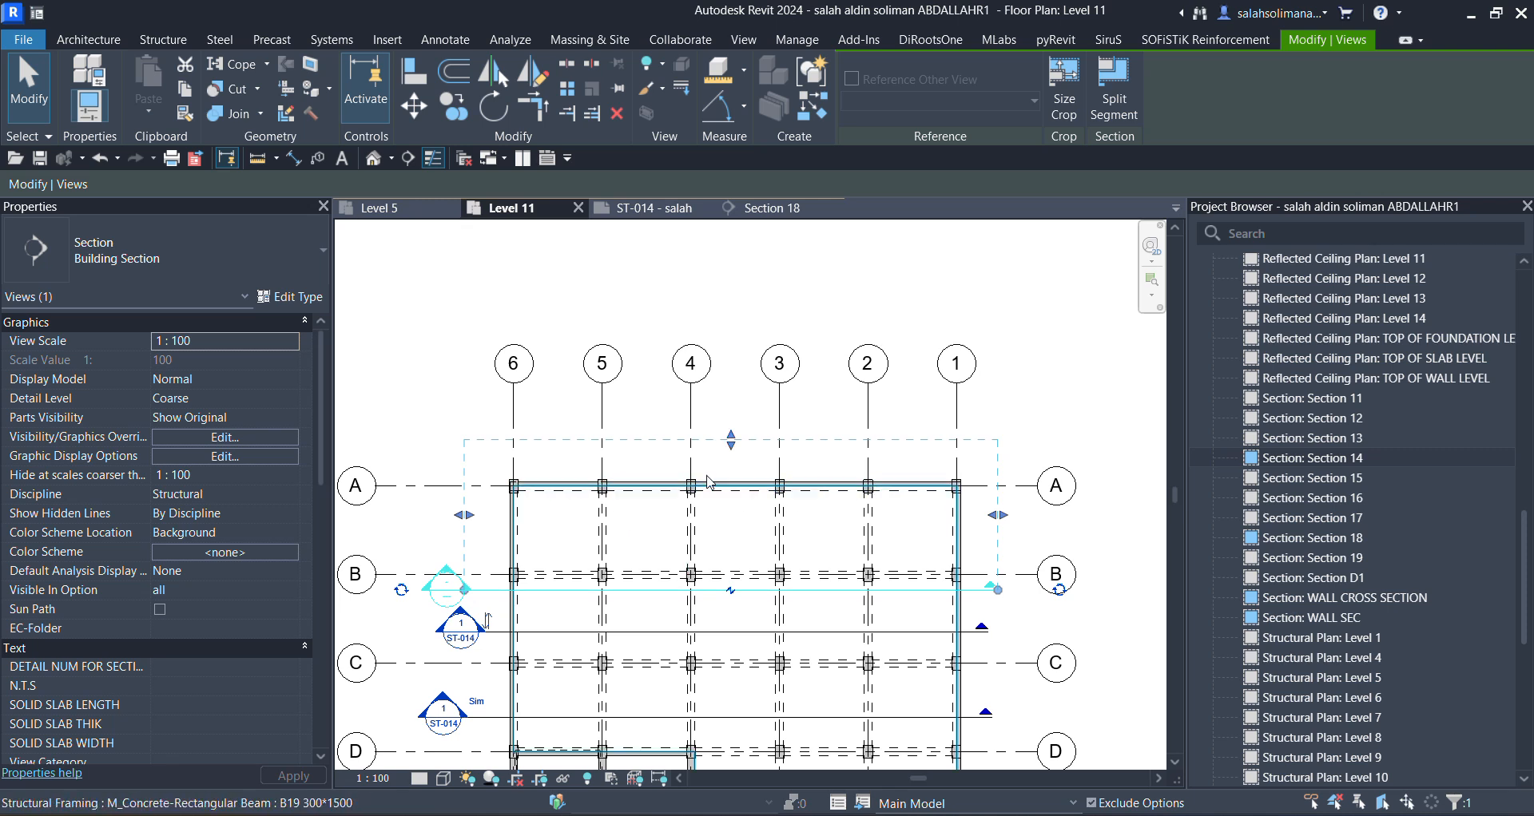
drag(731, 440, 732, 525)
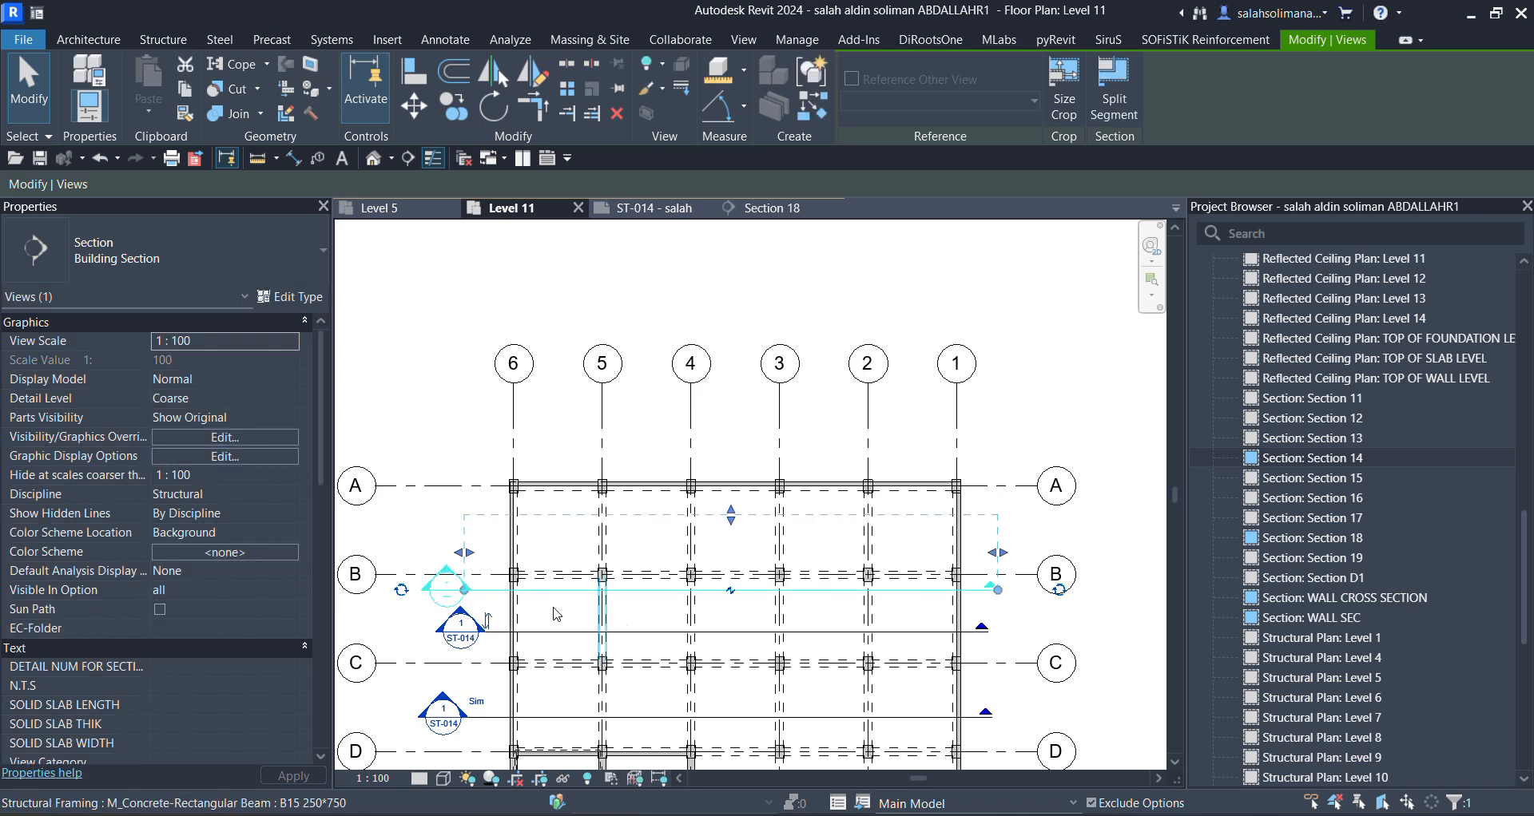
middle_drag(732, 544, 817, 424)
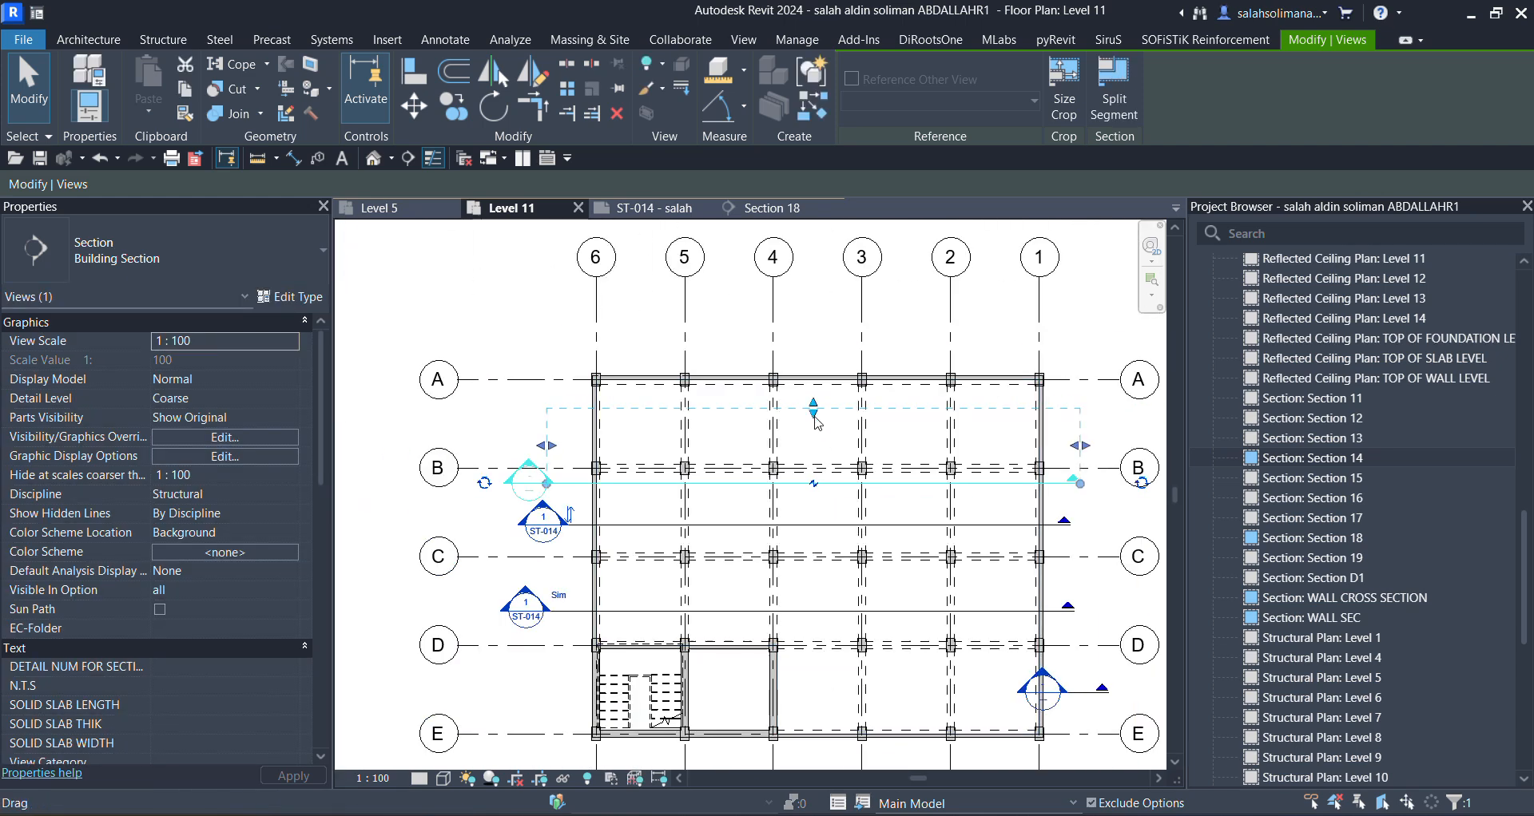
key(Escape)
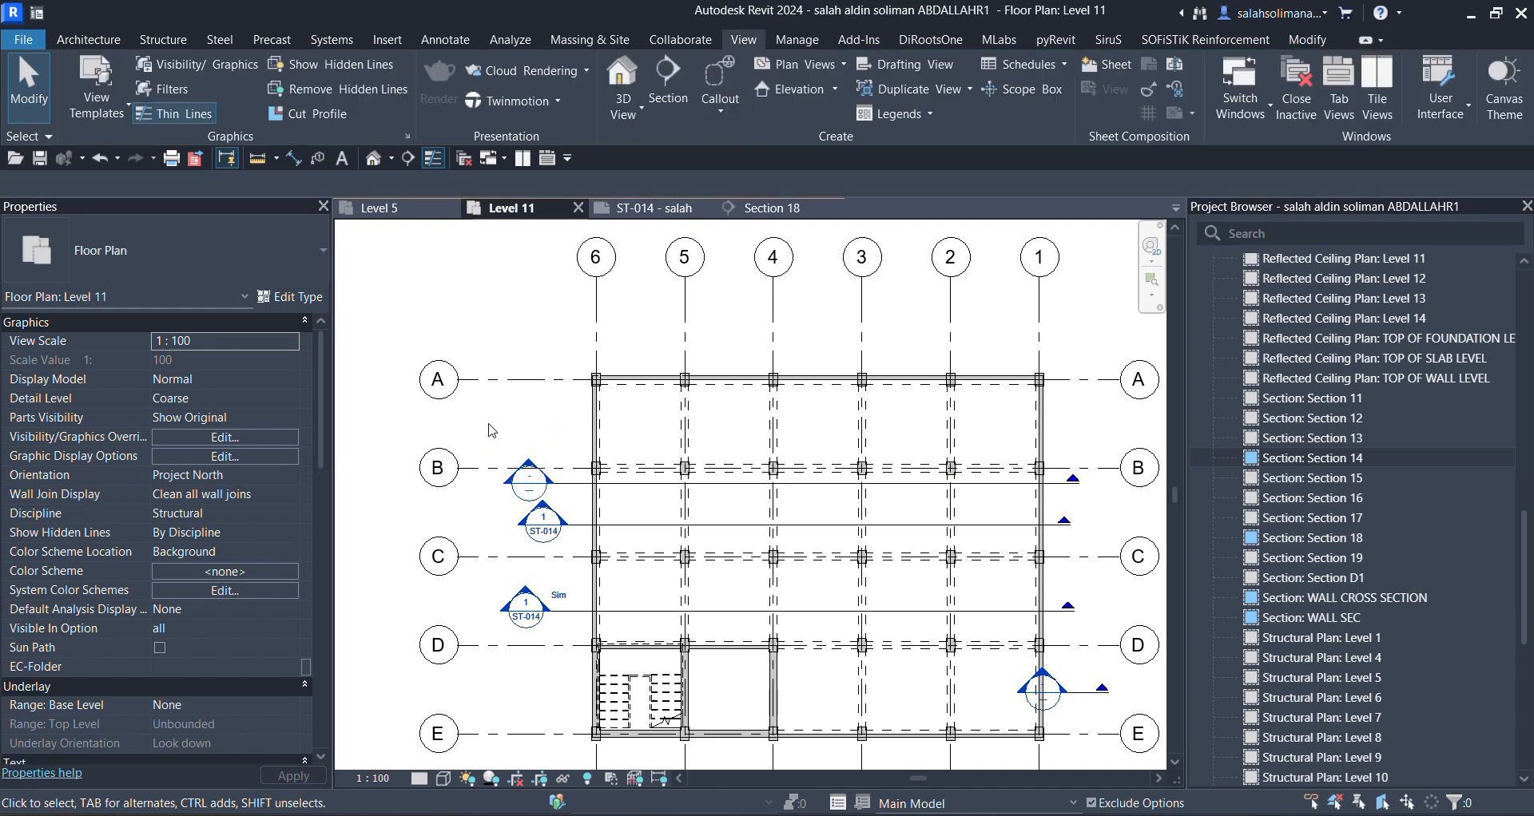
Open the view of the section just below grid B from its section head, and close it again.
scroll(531, 478, up, 4)
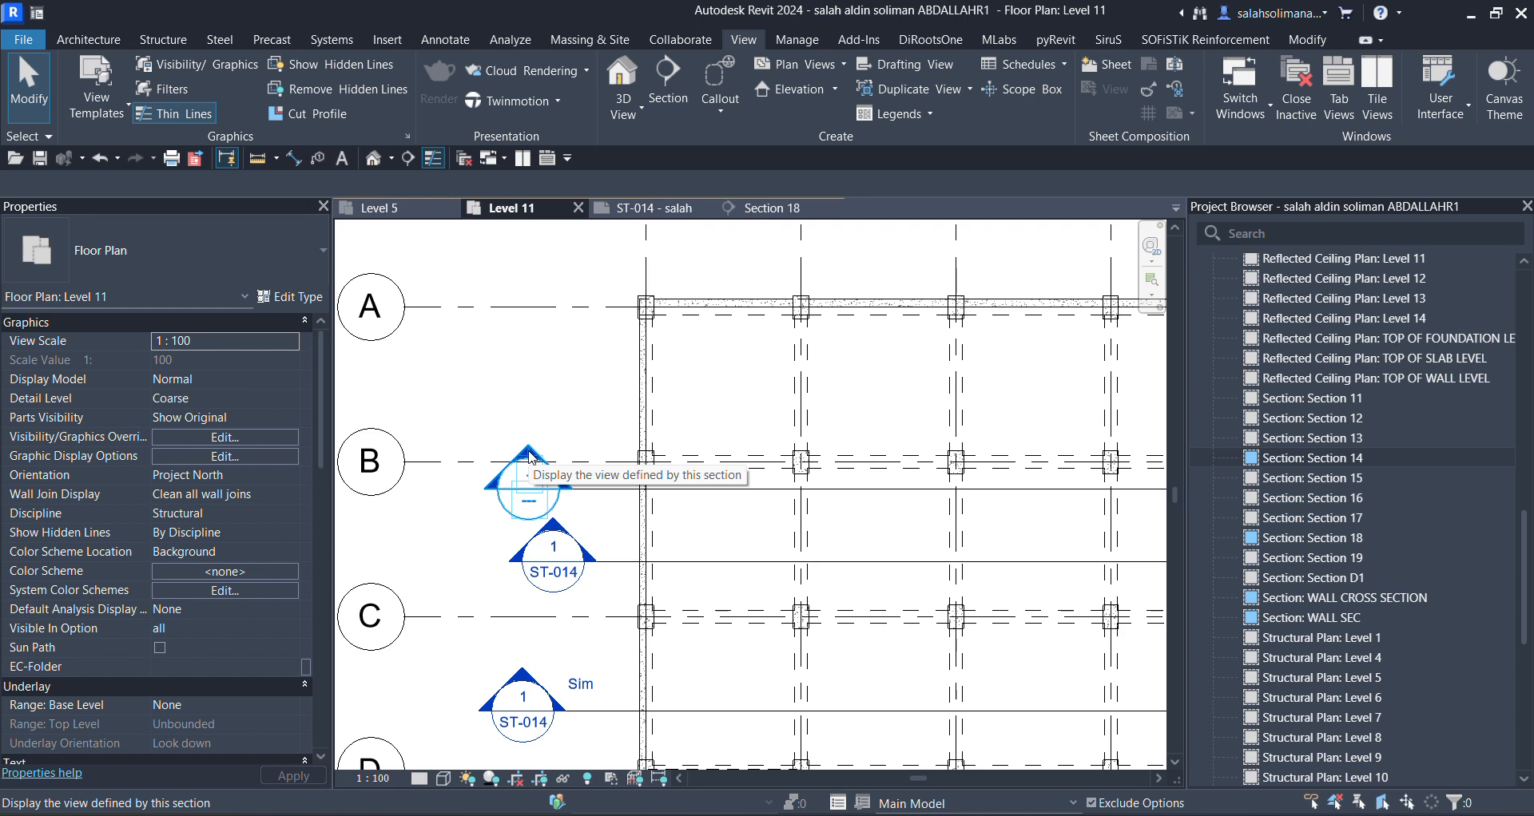
double_click(531, 458)
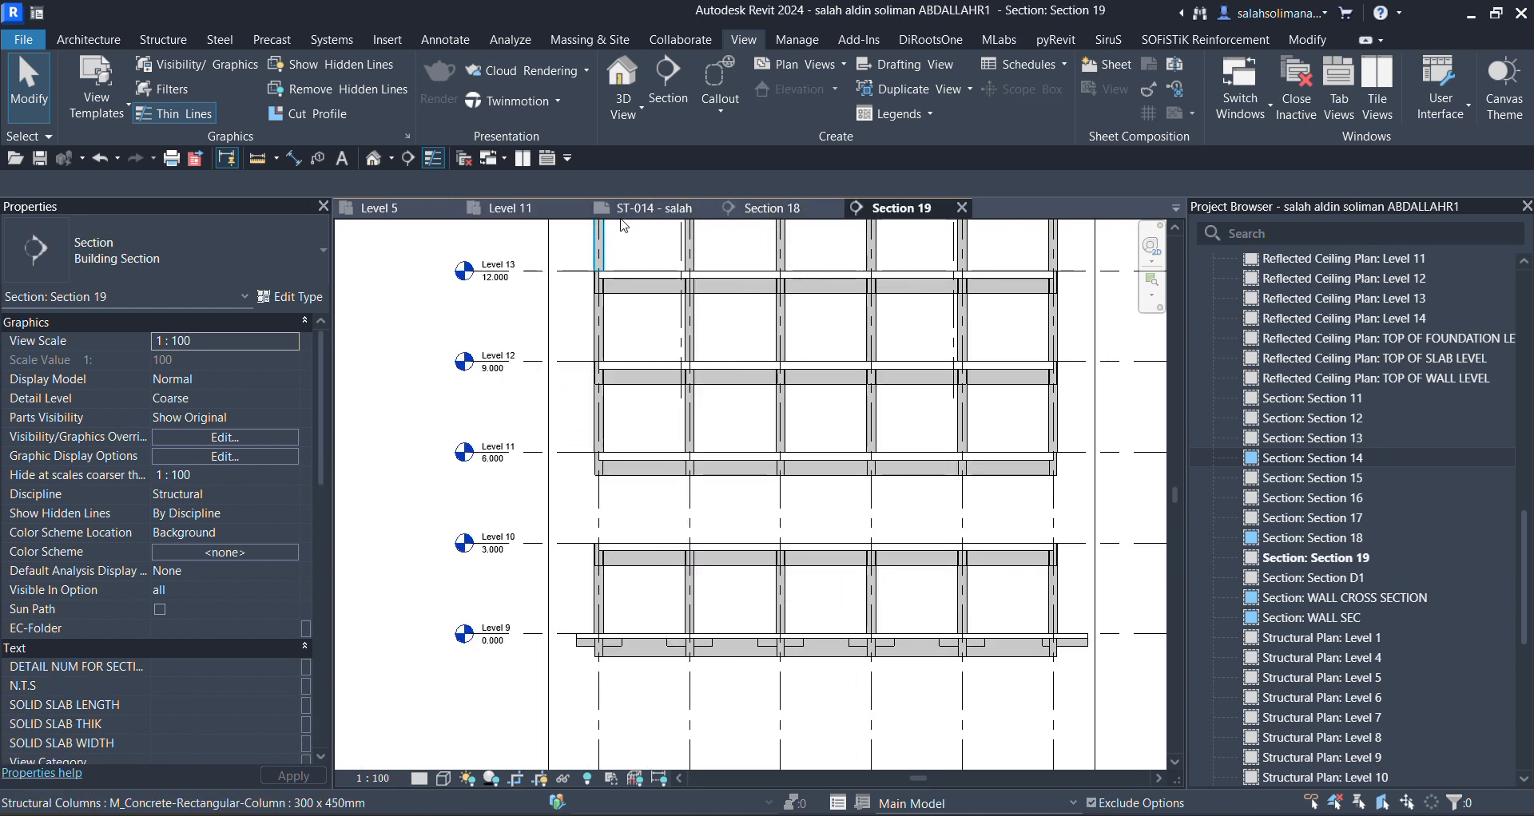
click(965, 208)
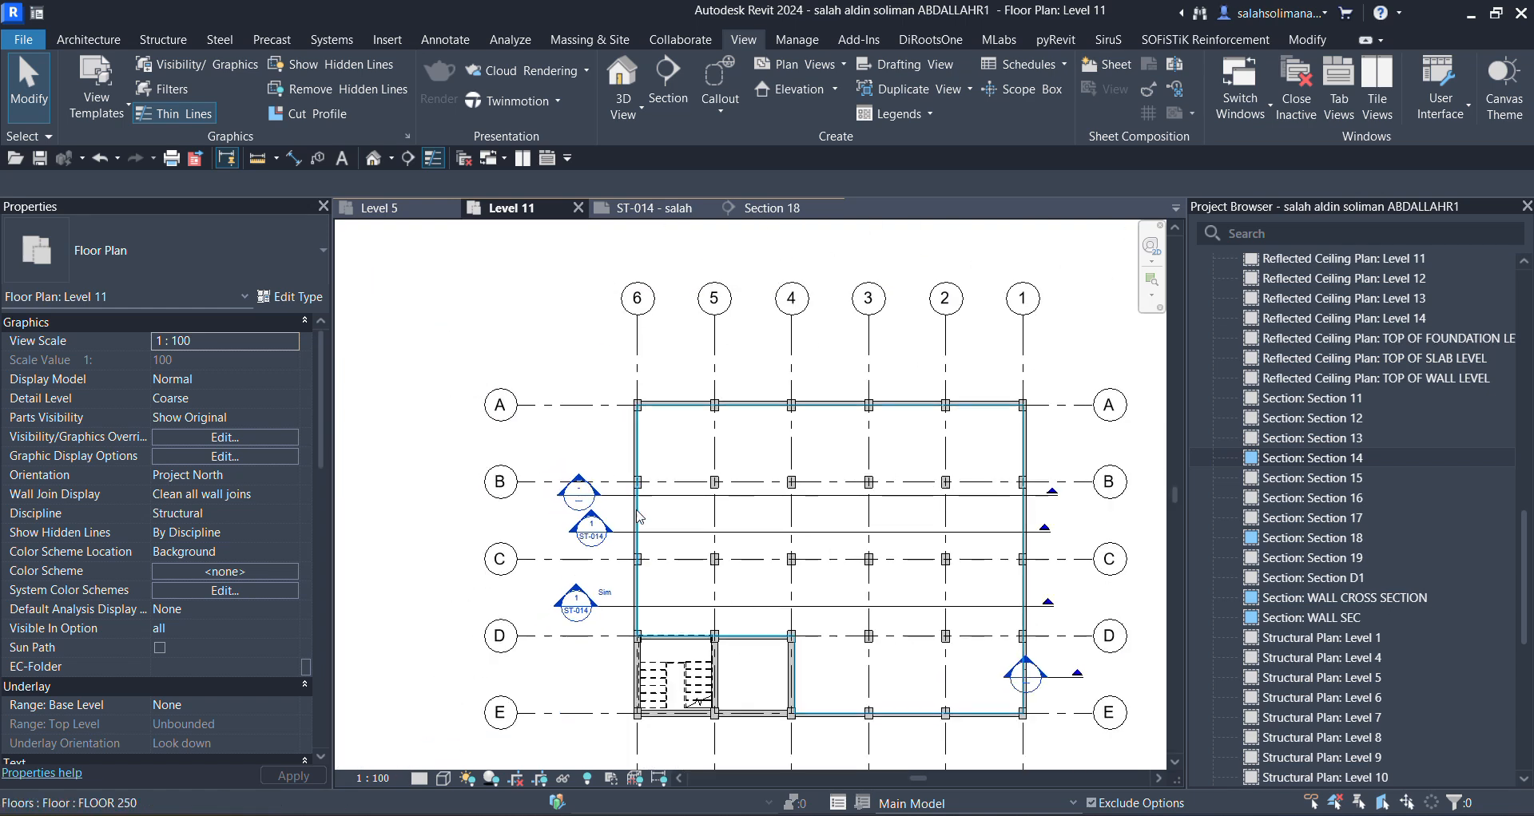
Select the section line just below grid B, use Go to View to open its view, and close that view.
click(617, 495)
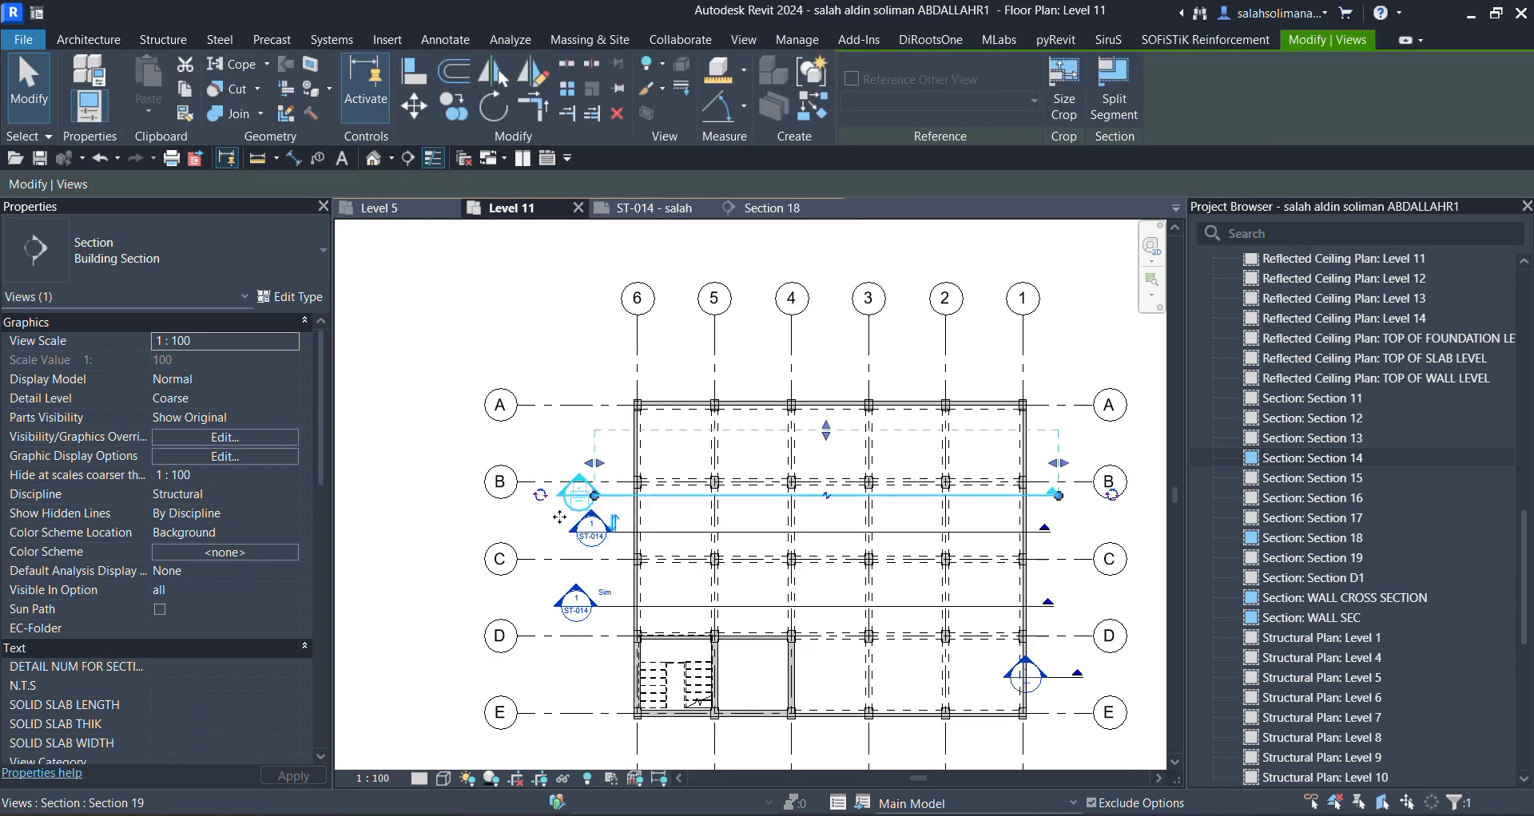
right_click(549, 452)
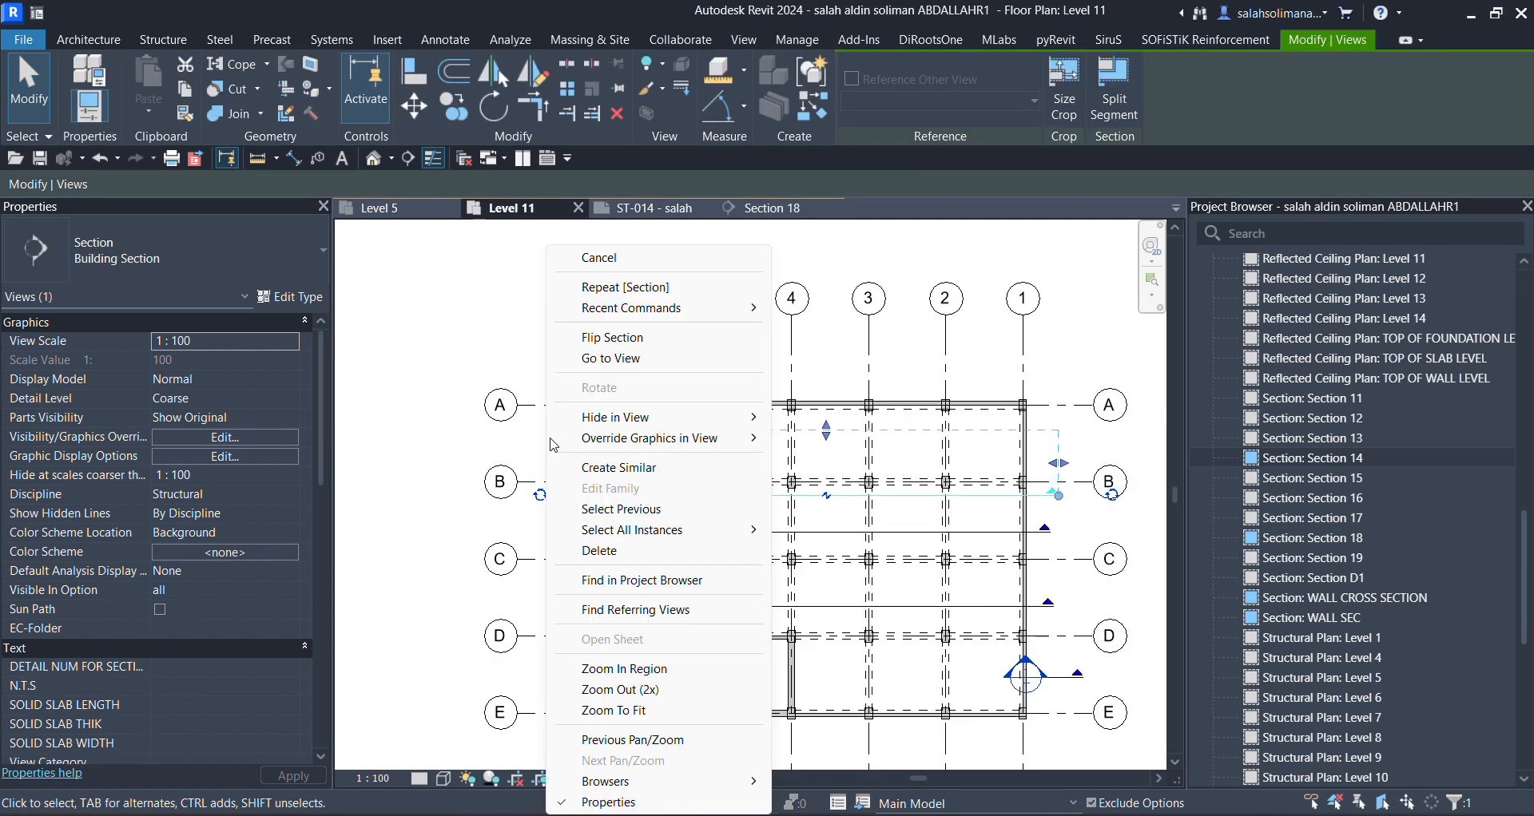
click(623, 358)
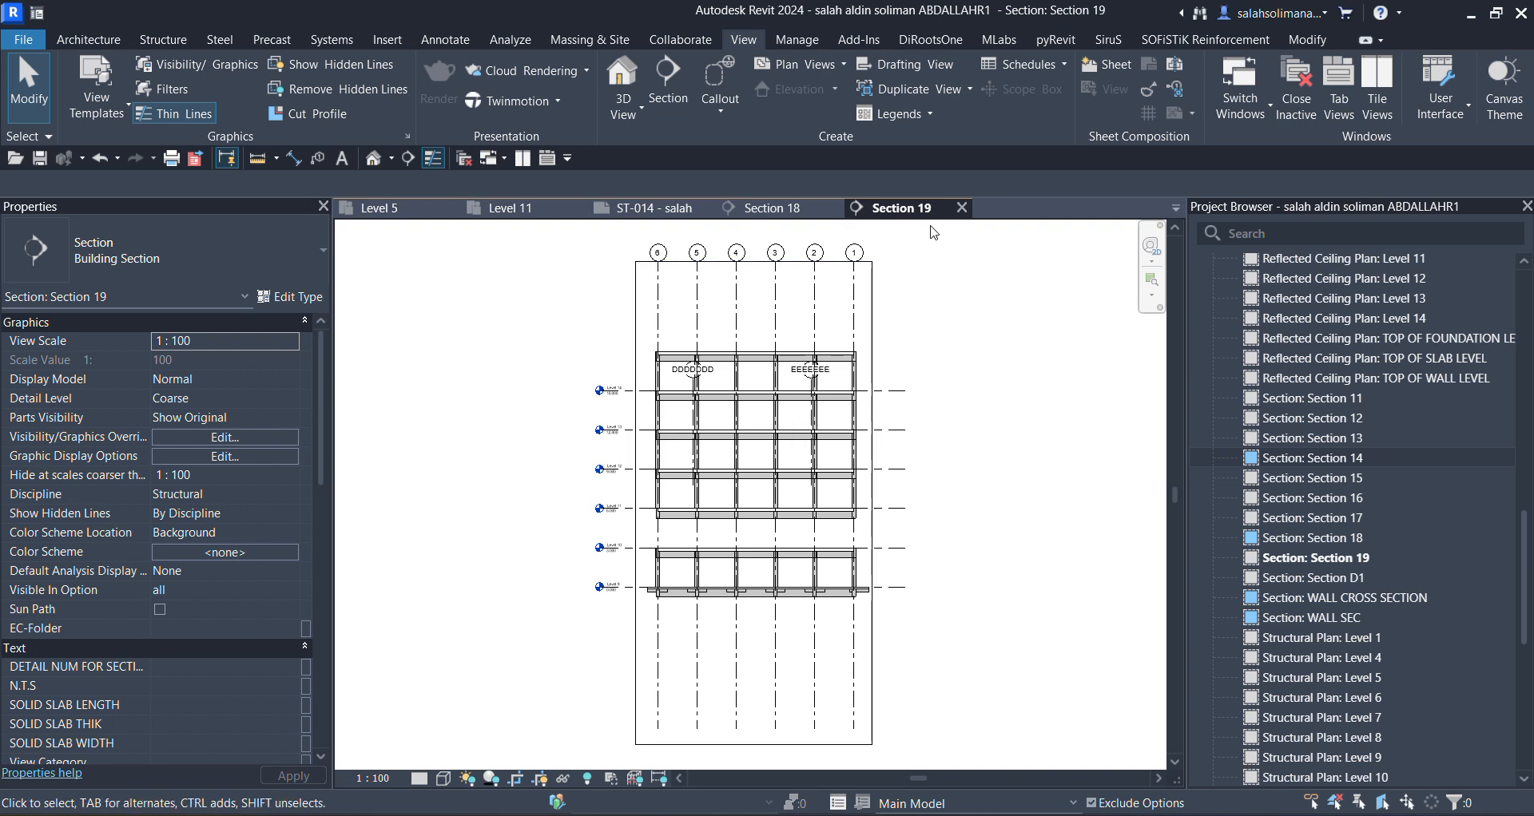
click(963, 208)
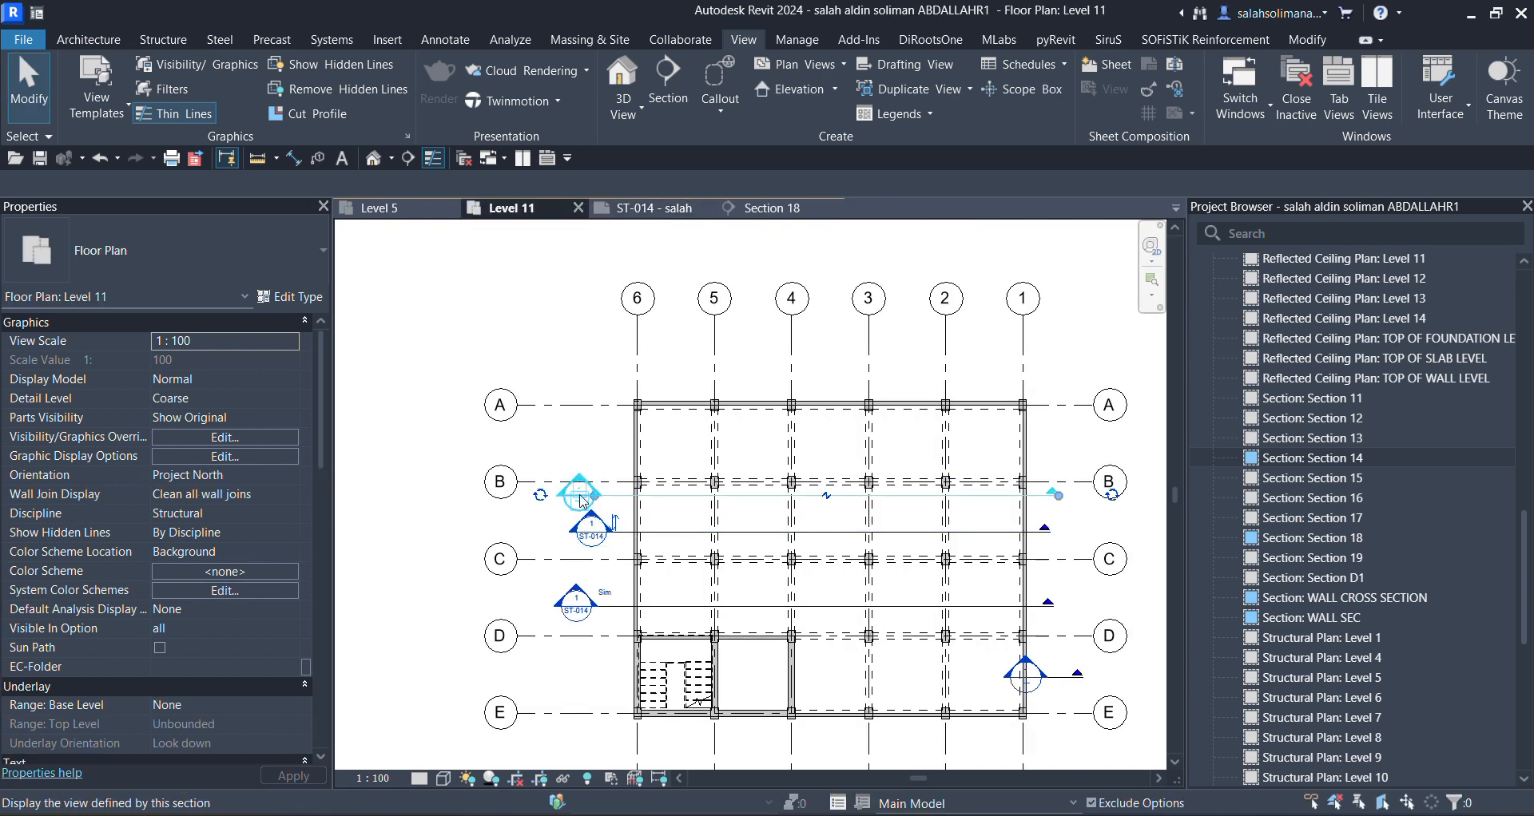
Check the section's view name in its properties and open the Section 19 view from the project browser.
click(638, 500)
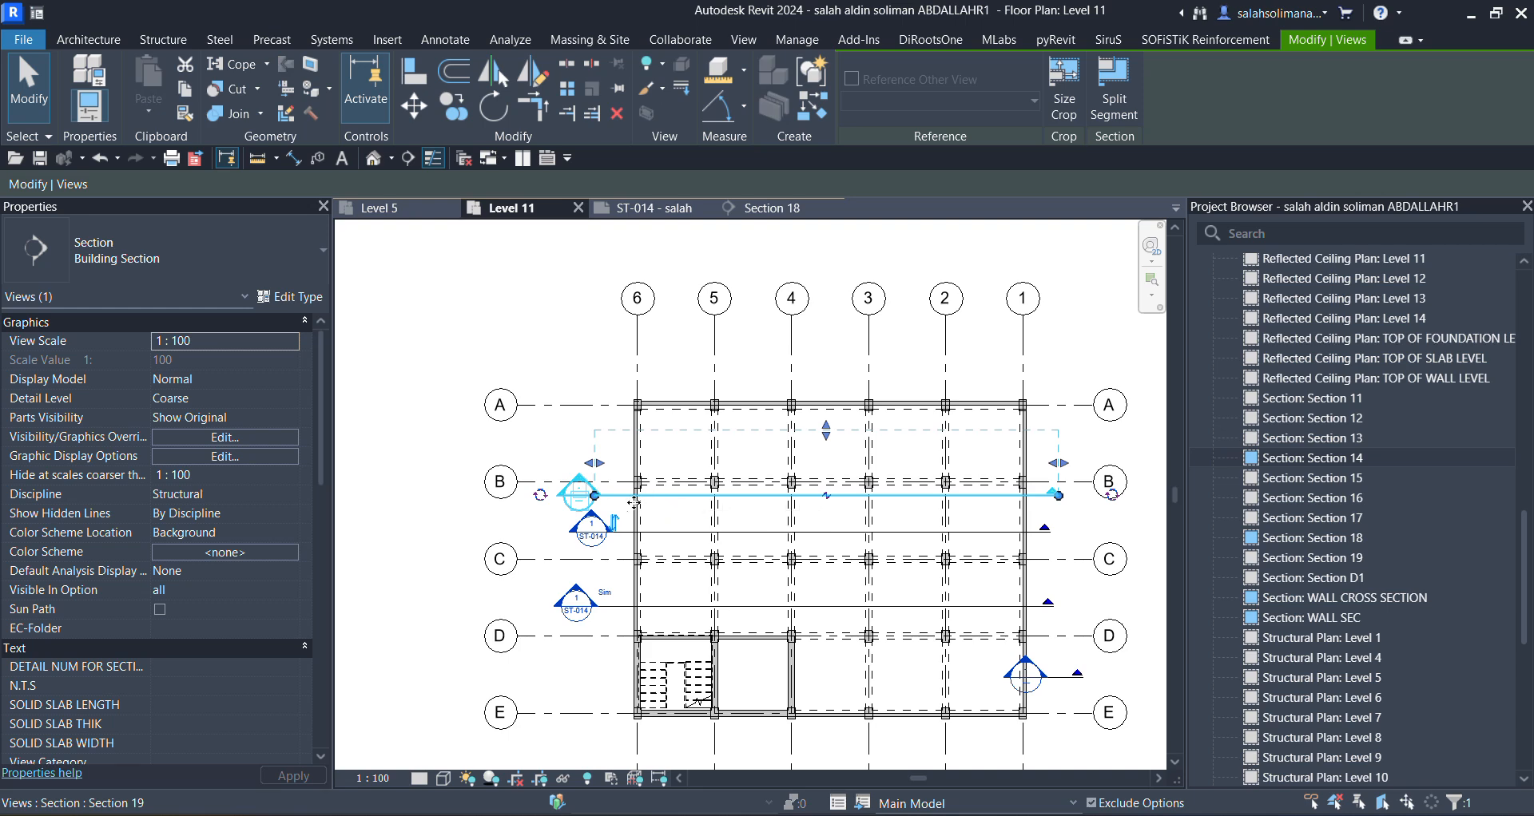
scroll(267, 578, down, 5)
scroll(264, 593, down, 3)
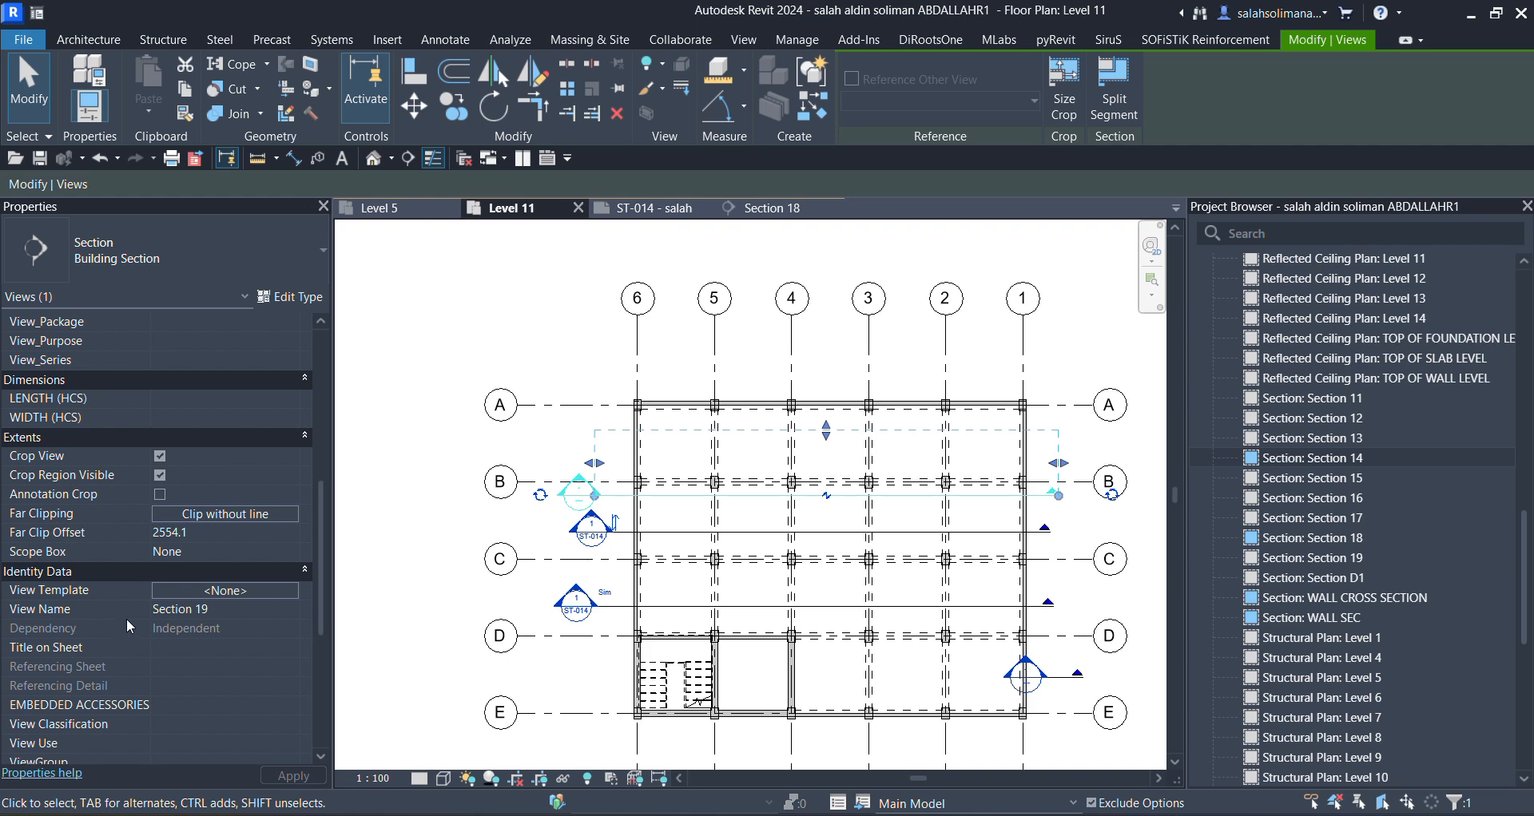
scroll(1306, 251, up, 4)
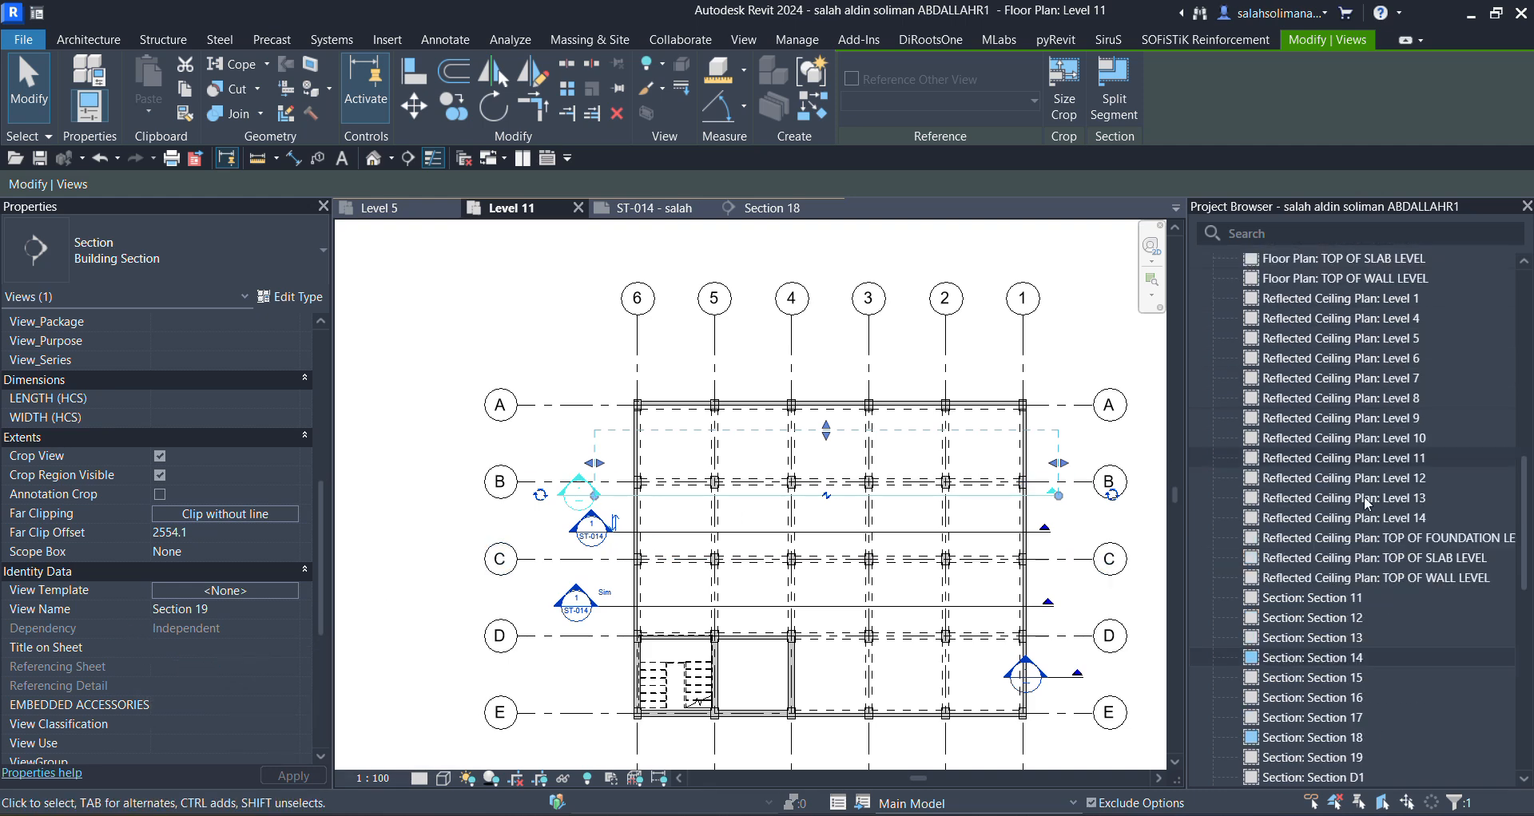
scroll(1370, 681, down, 2)
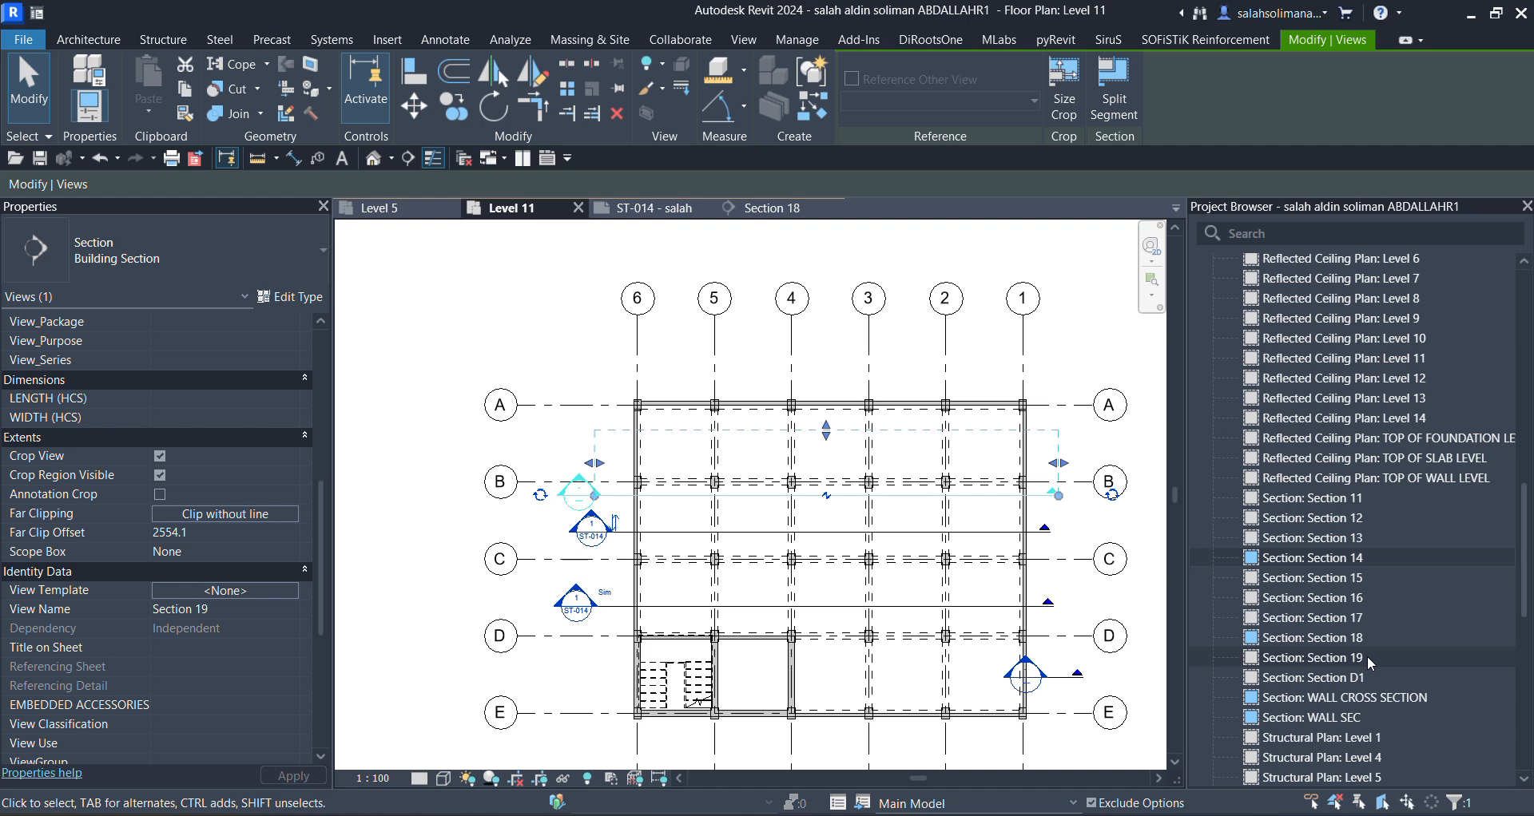
double_click(1368, 658)
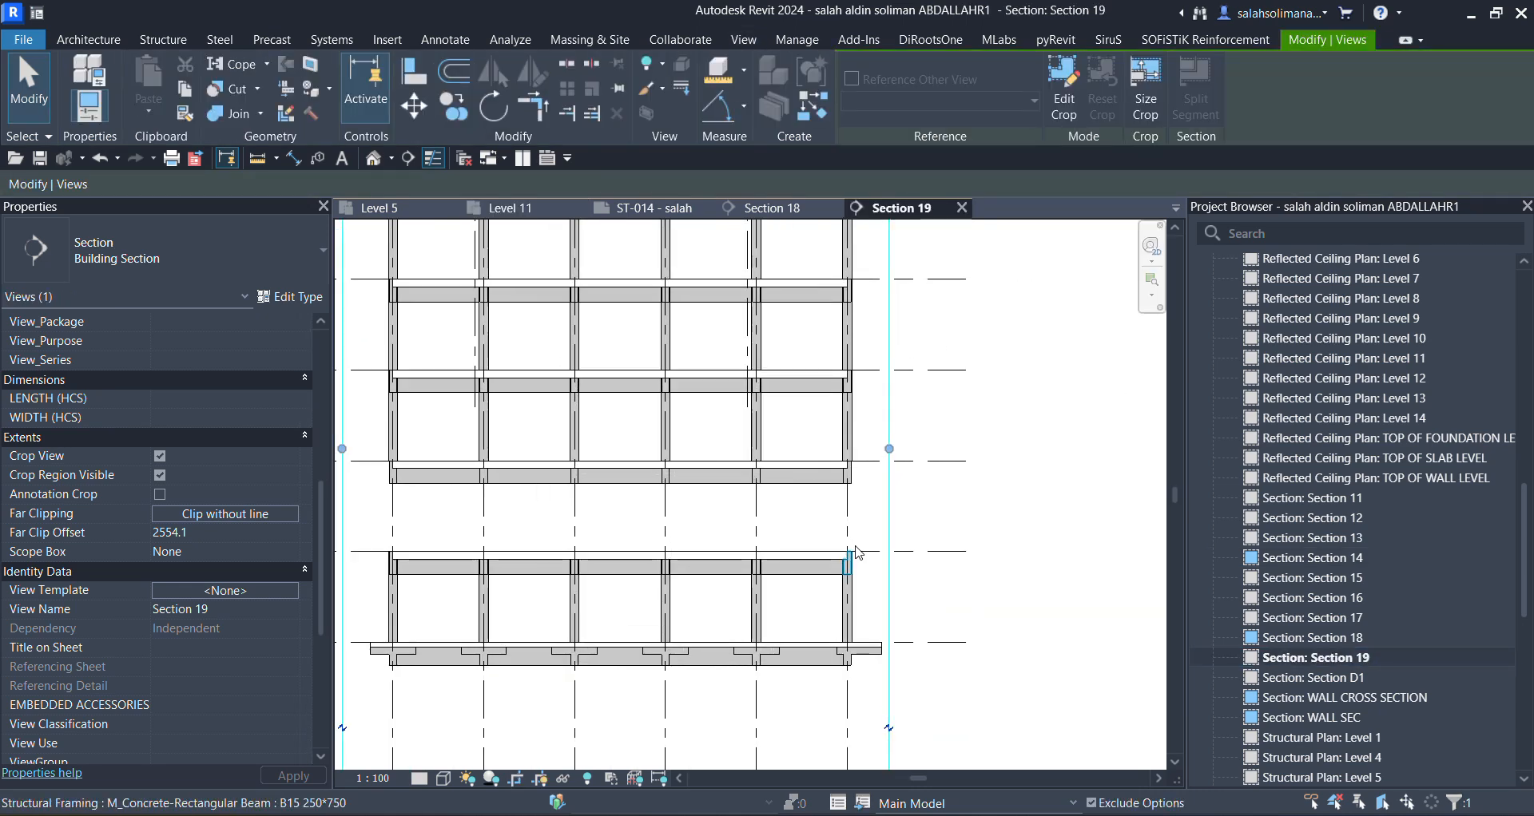
scroll(857, 553, down, 3)
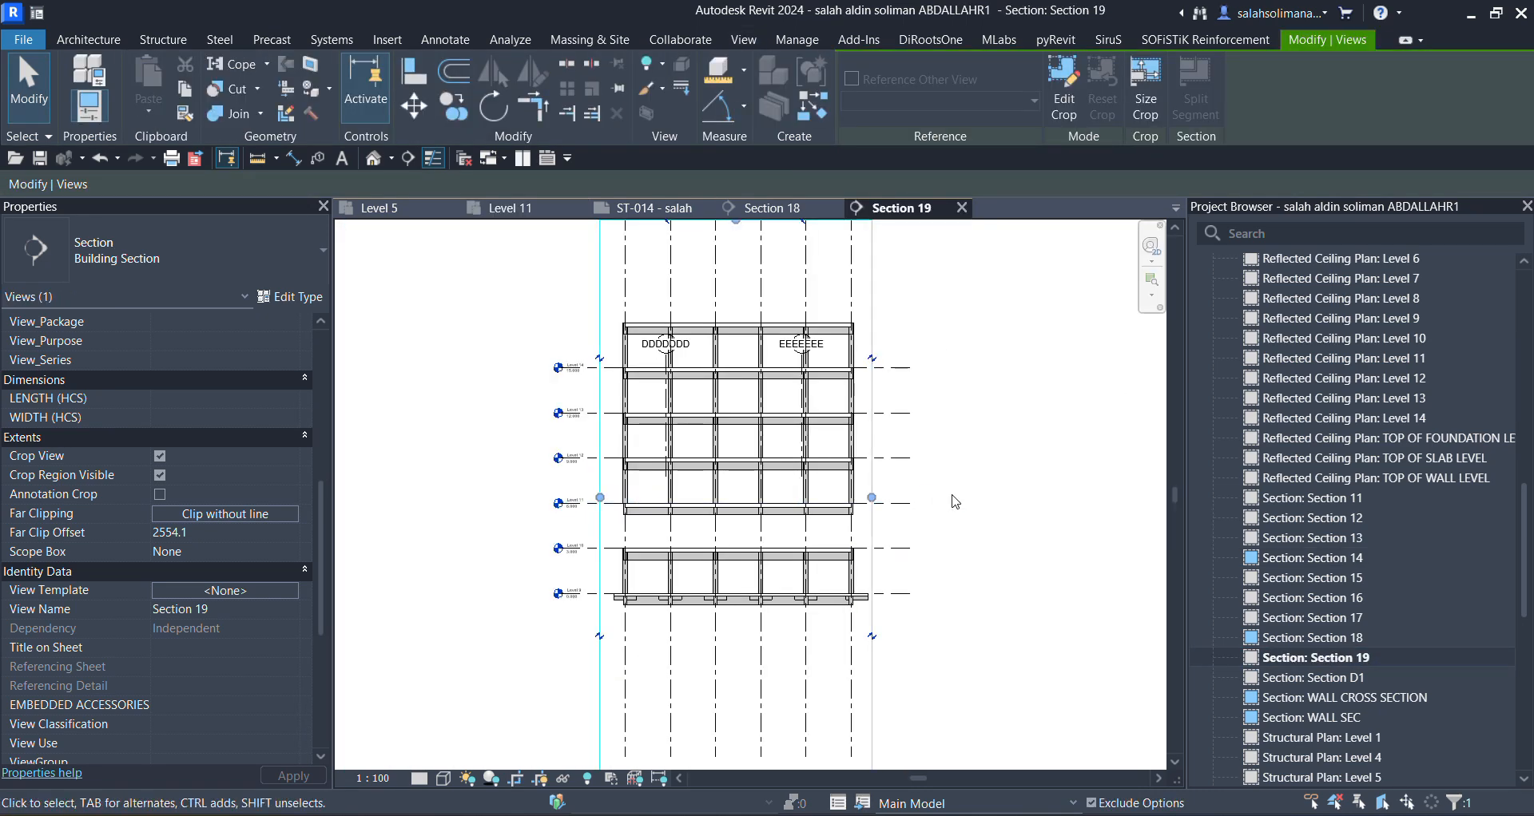
click(957, 501)
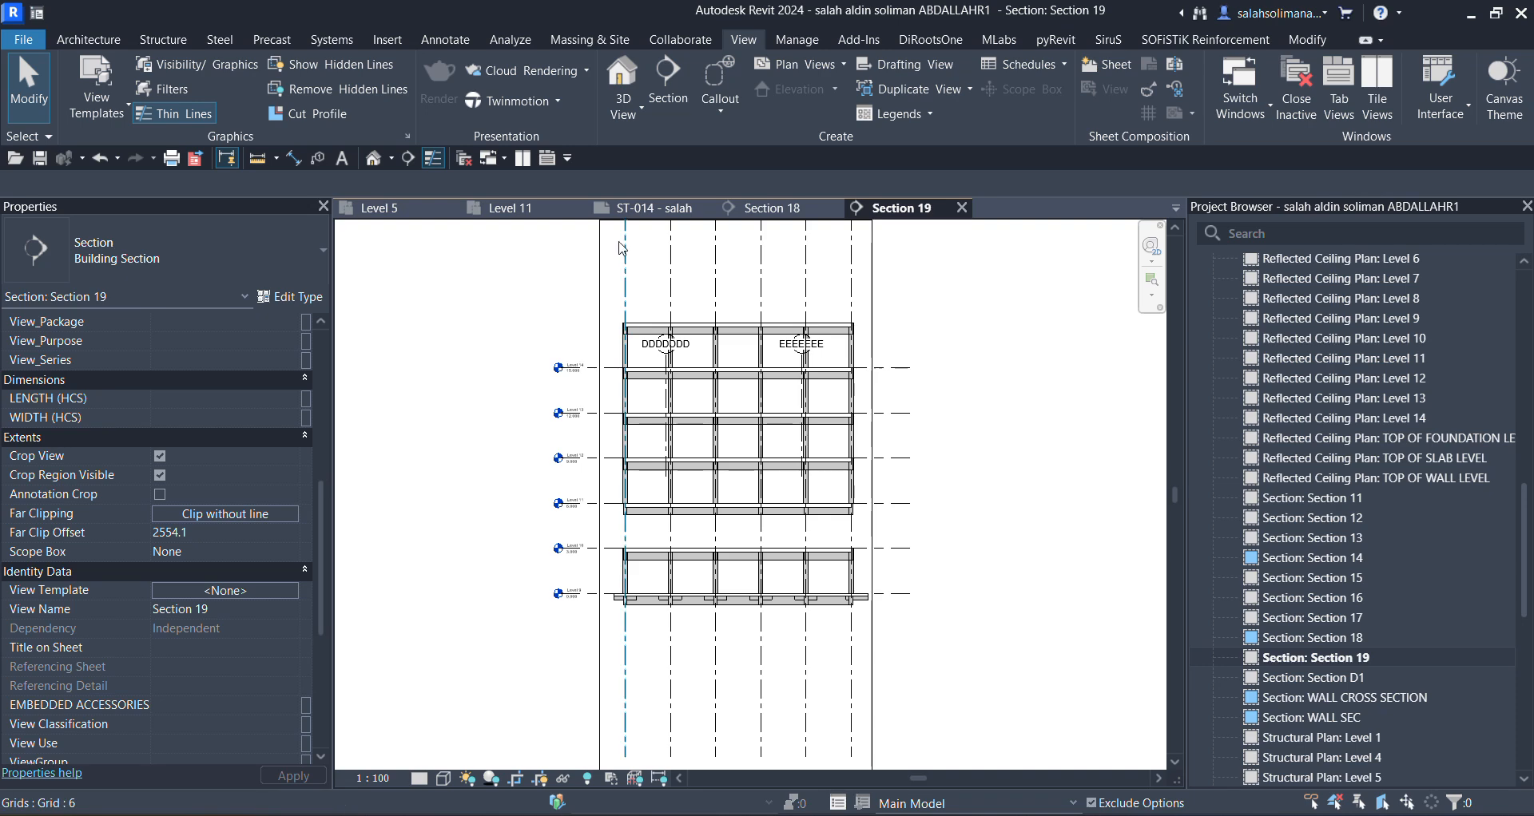
Return to the Level 11 plan and select the grid B beams between grids 6 and 4 one at a time to inspect them.
click(505, 208)
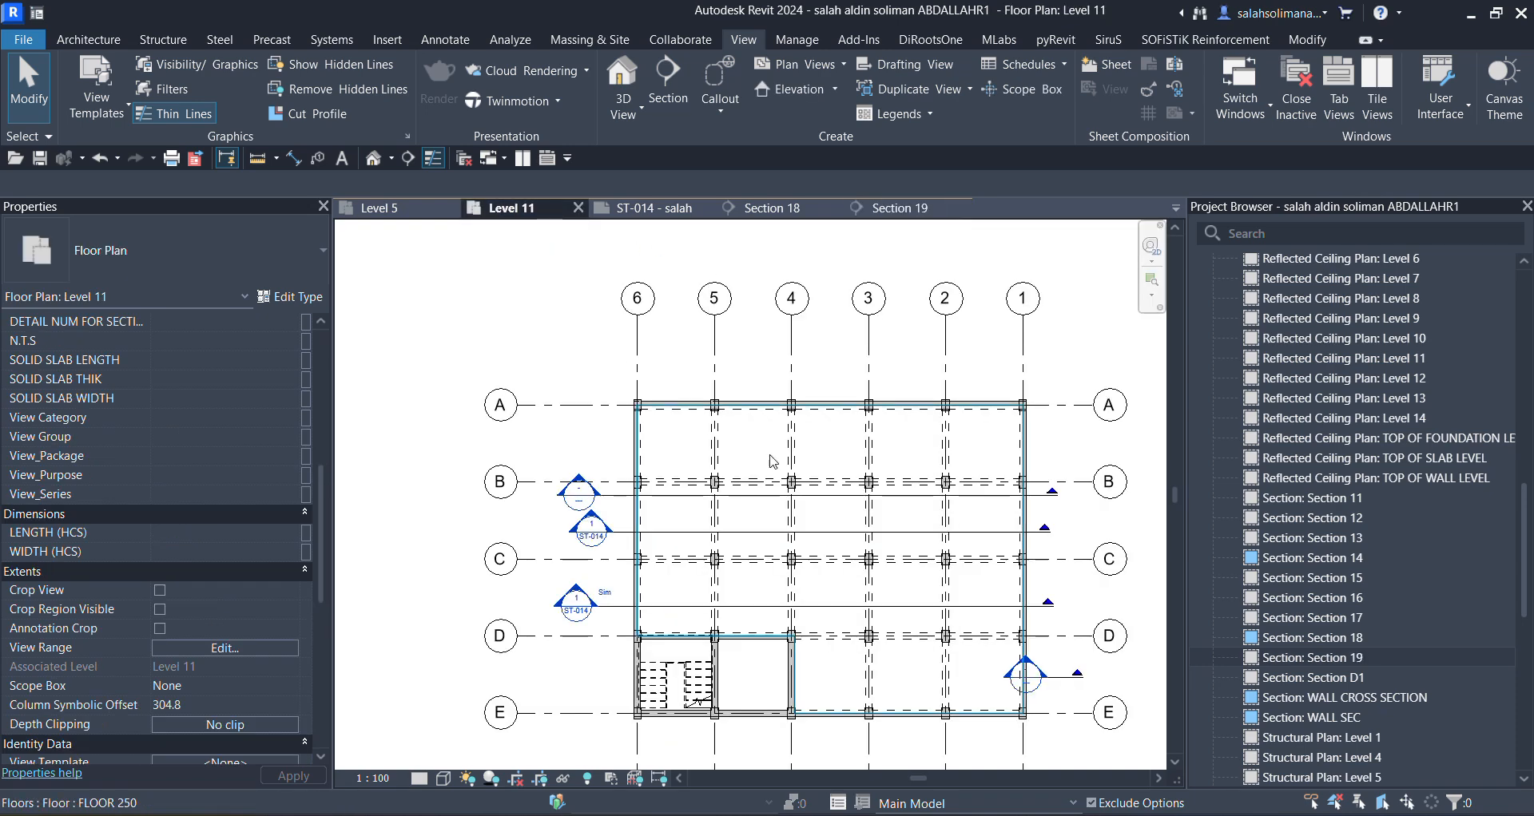
click(677, 496)
scroll(678, 496, up, 3)
click(611, 480)
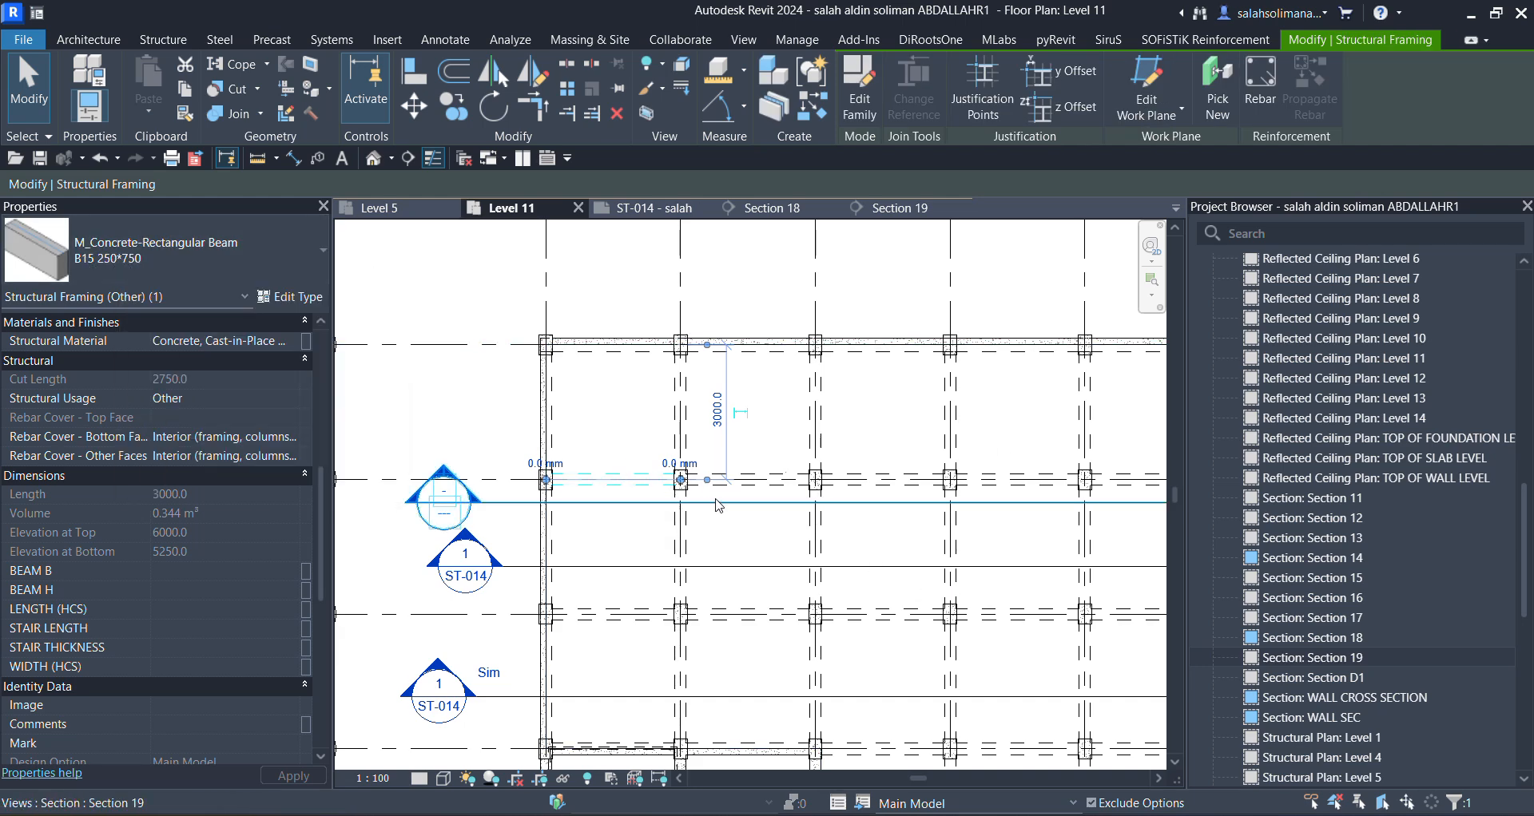
click(809, 495)
click(786, 480)
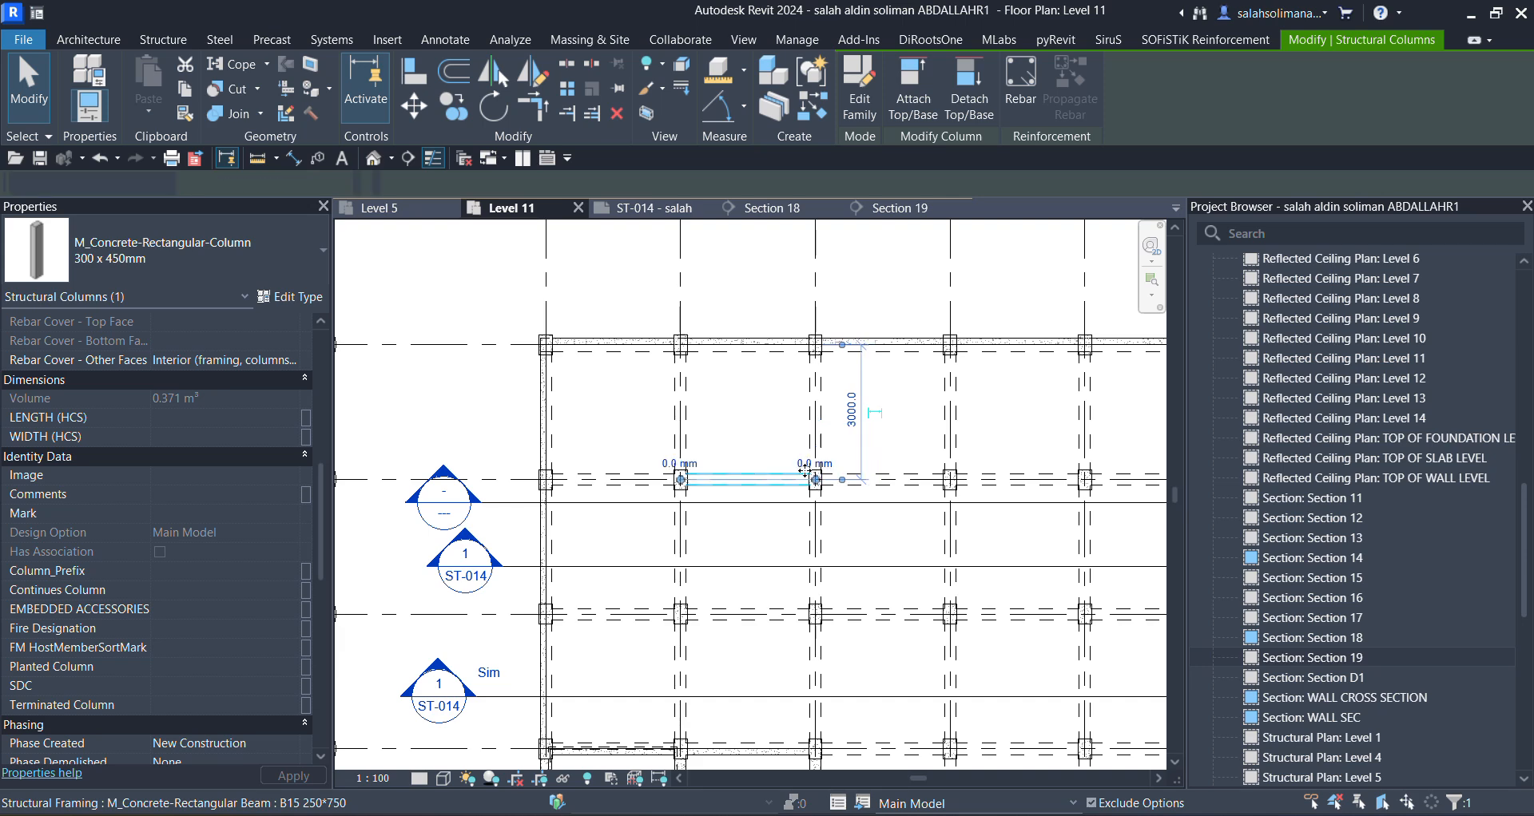
middle_drag(1105, 498, 1004, 518)
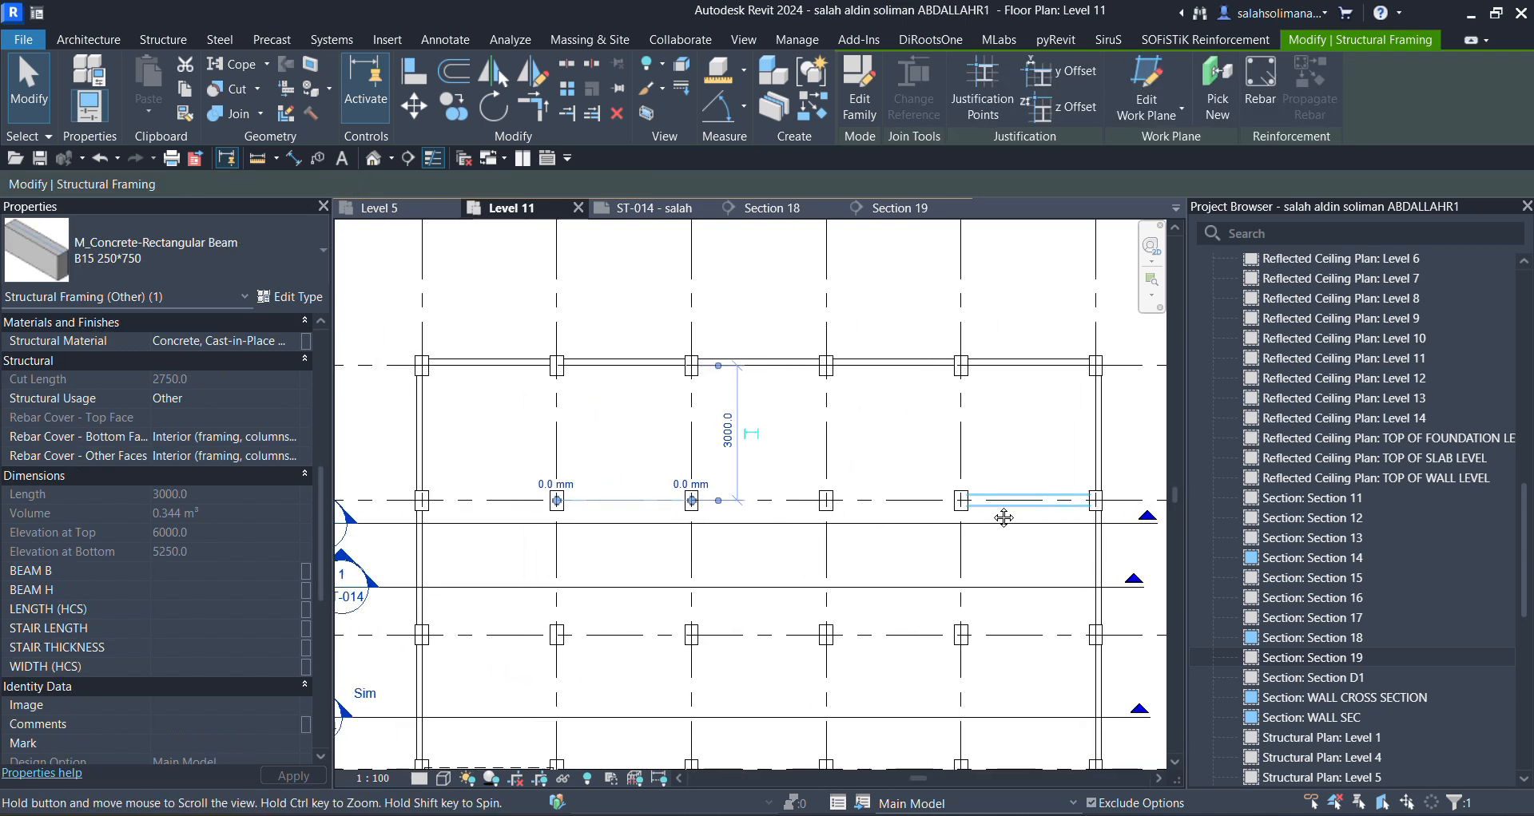
Switch to the Section 19 view and identify the Level 11 beams by selecting the bays between grids 6 and 5 and grids 4 and 3.
click(901, 207)
scroll(562, 463, up, 5)
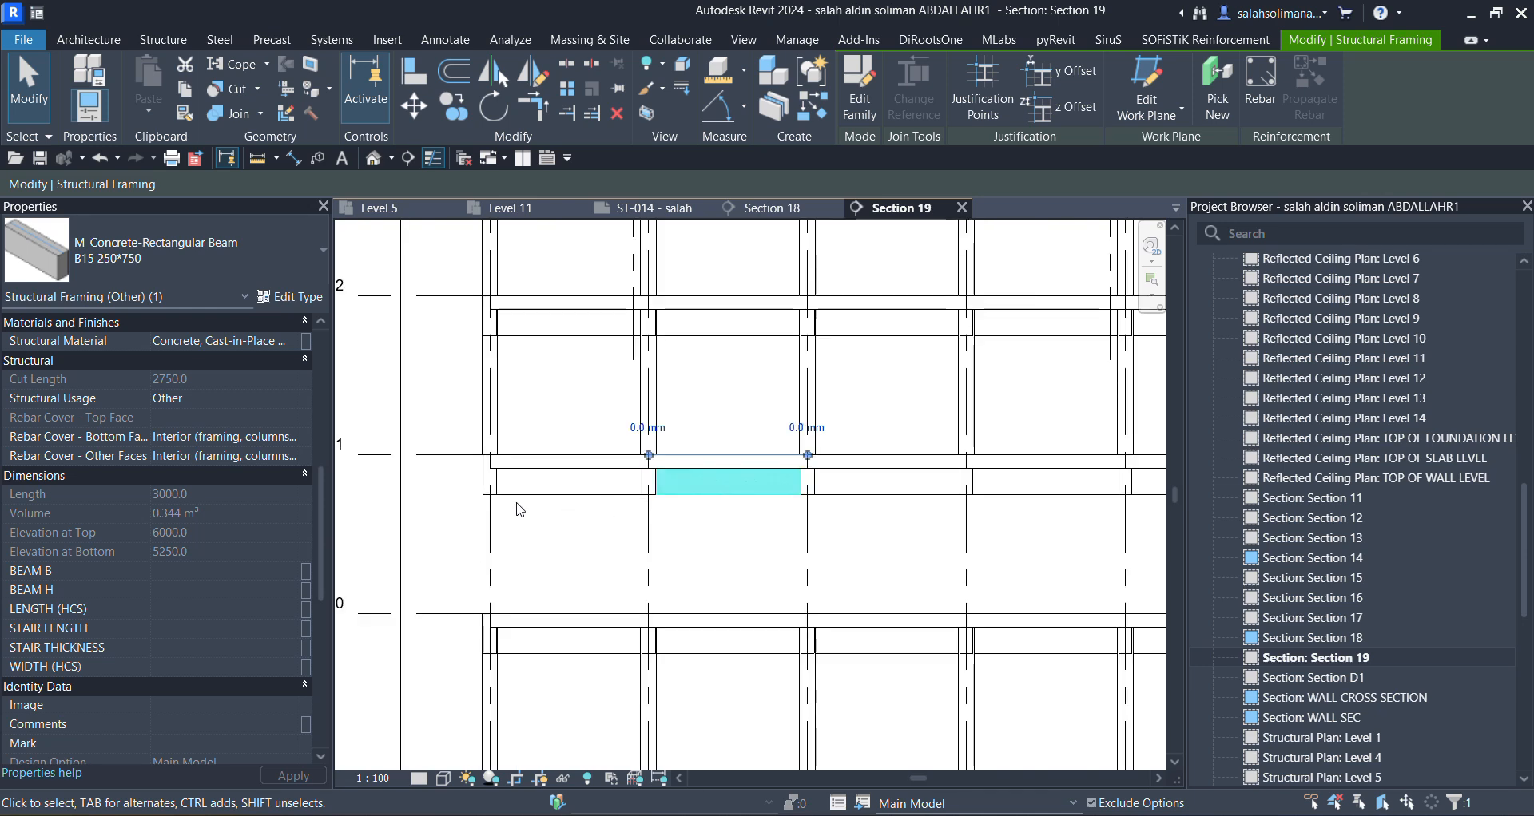
scroll(547, 494, up, 3)
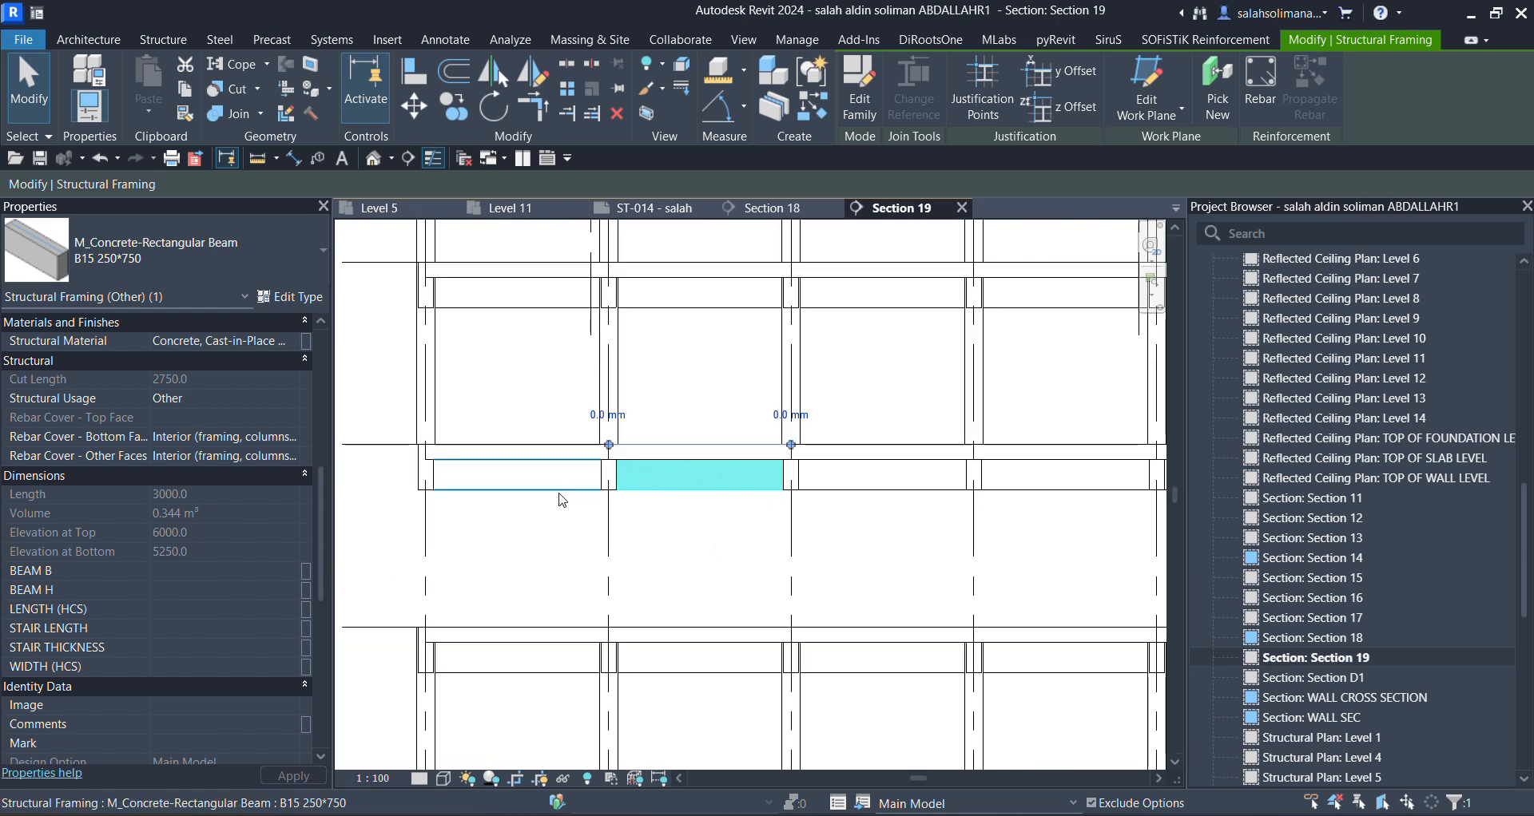
click(552, 495)
click(943, 477)
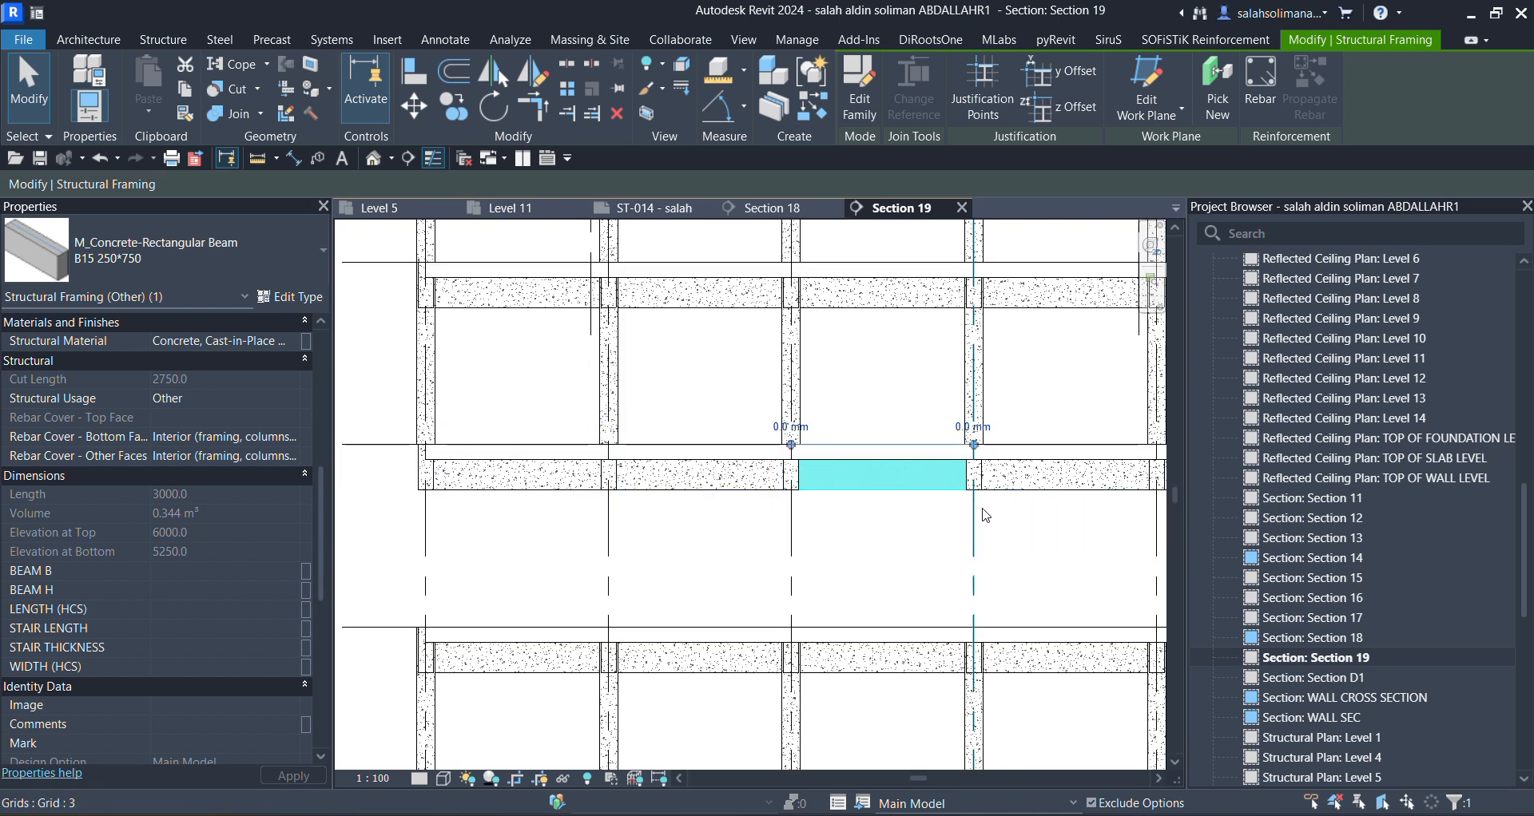
Check the selected beam in the Section 18 view and return to the Level 11 plan.
click(775, 209)
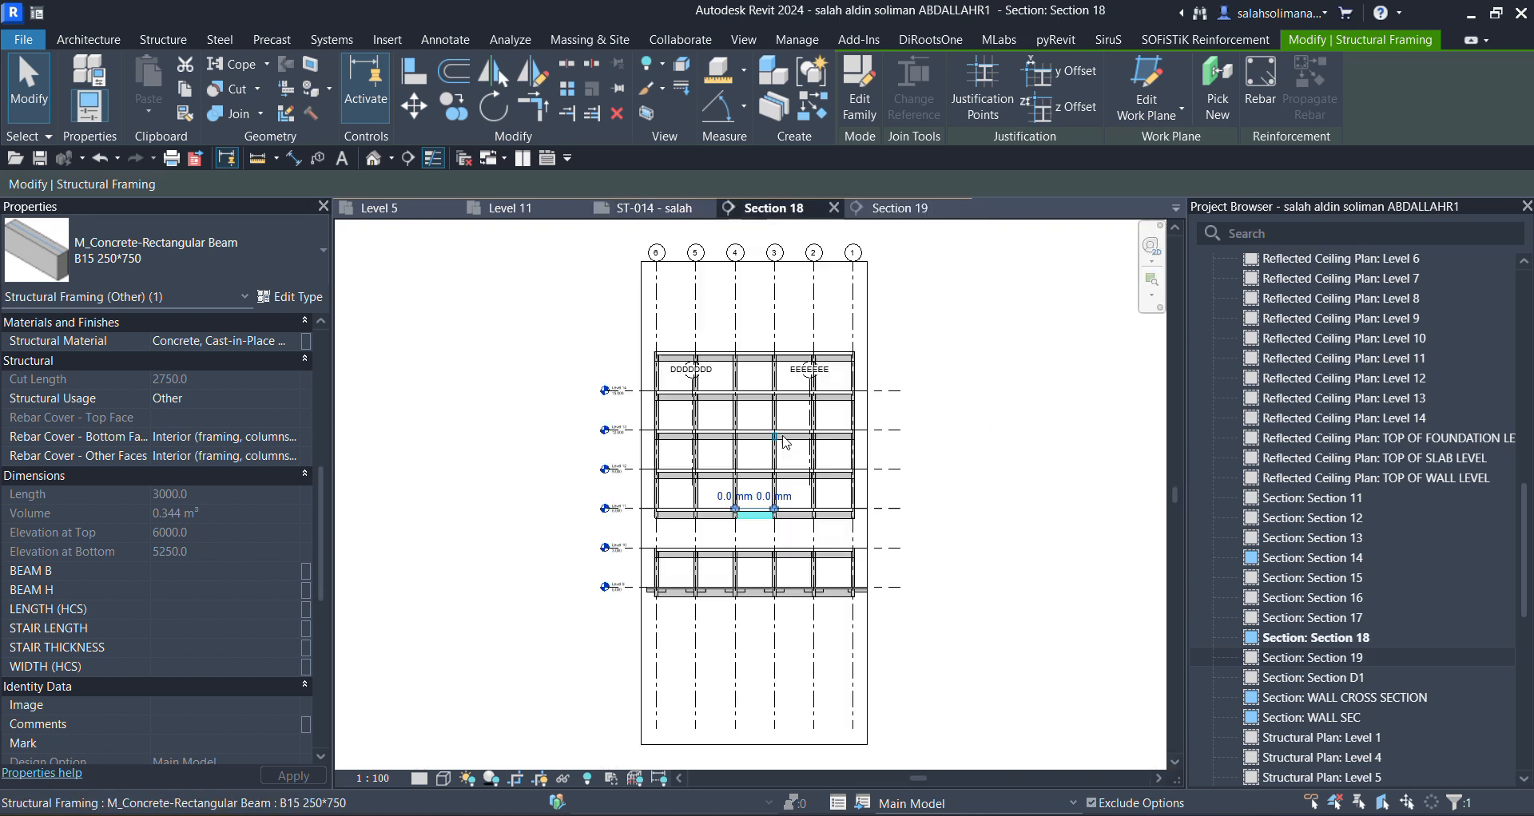
click(510, 208)
click(628, 540)
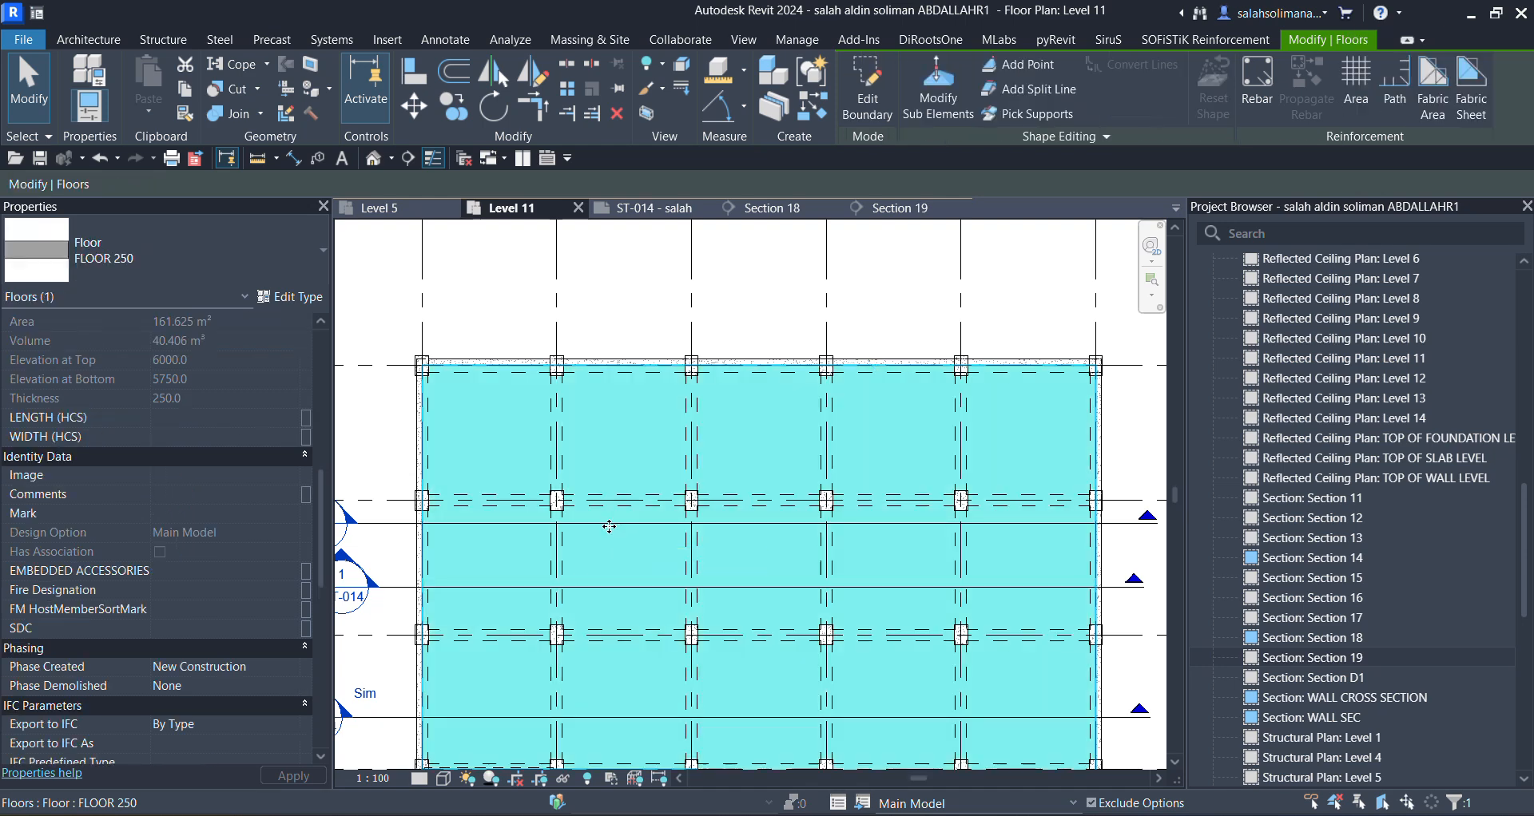
Extend the view depth of Section 19 in the Level 11 plan past grid A, to a far clip offset of about 4048 mm.
key(Escape)
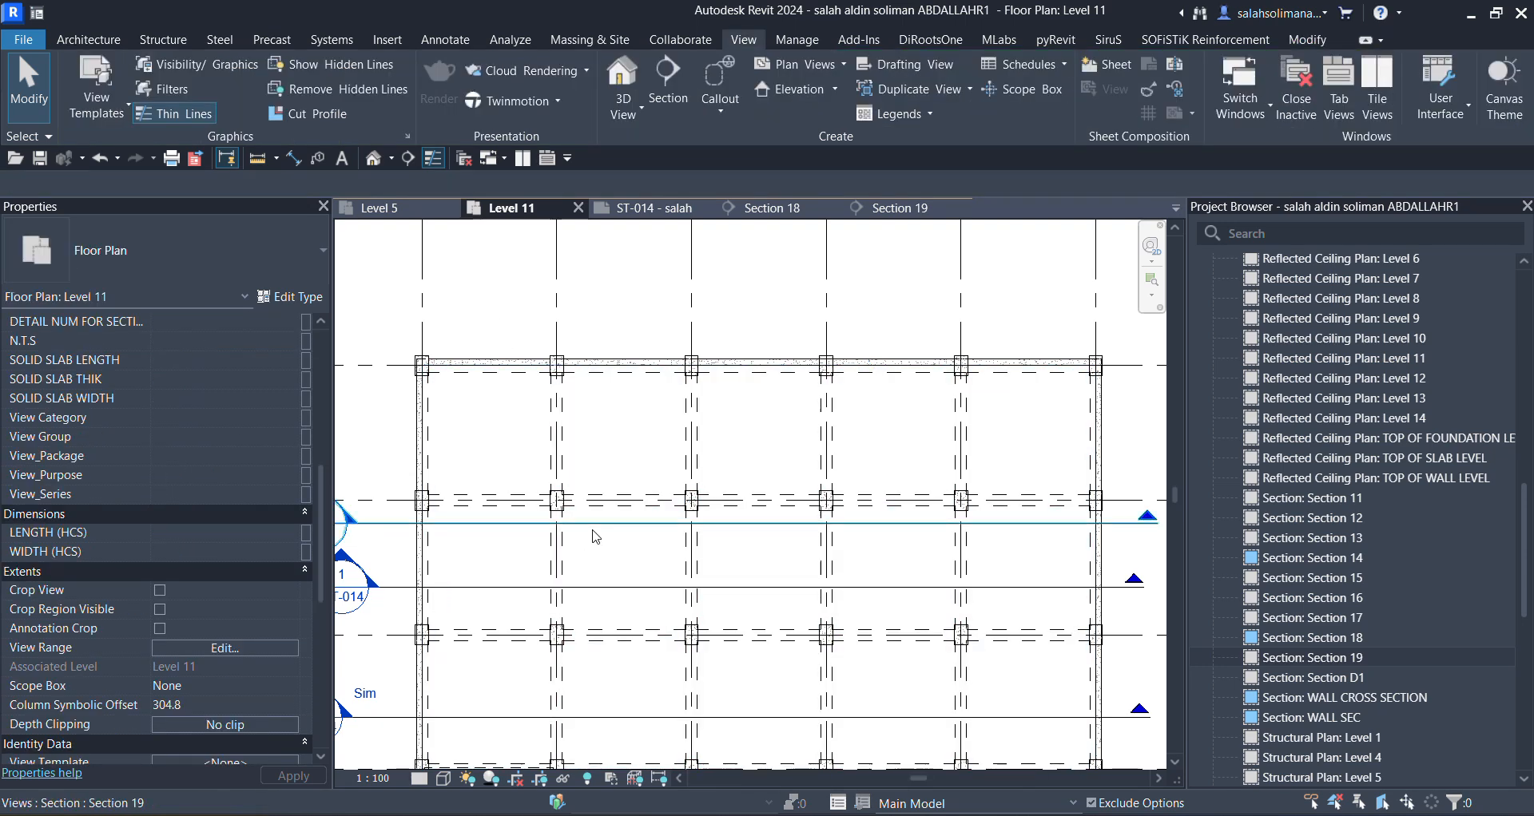
click(592, 531)
middle_drag(614, 537, 705, 516)
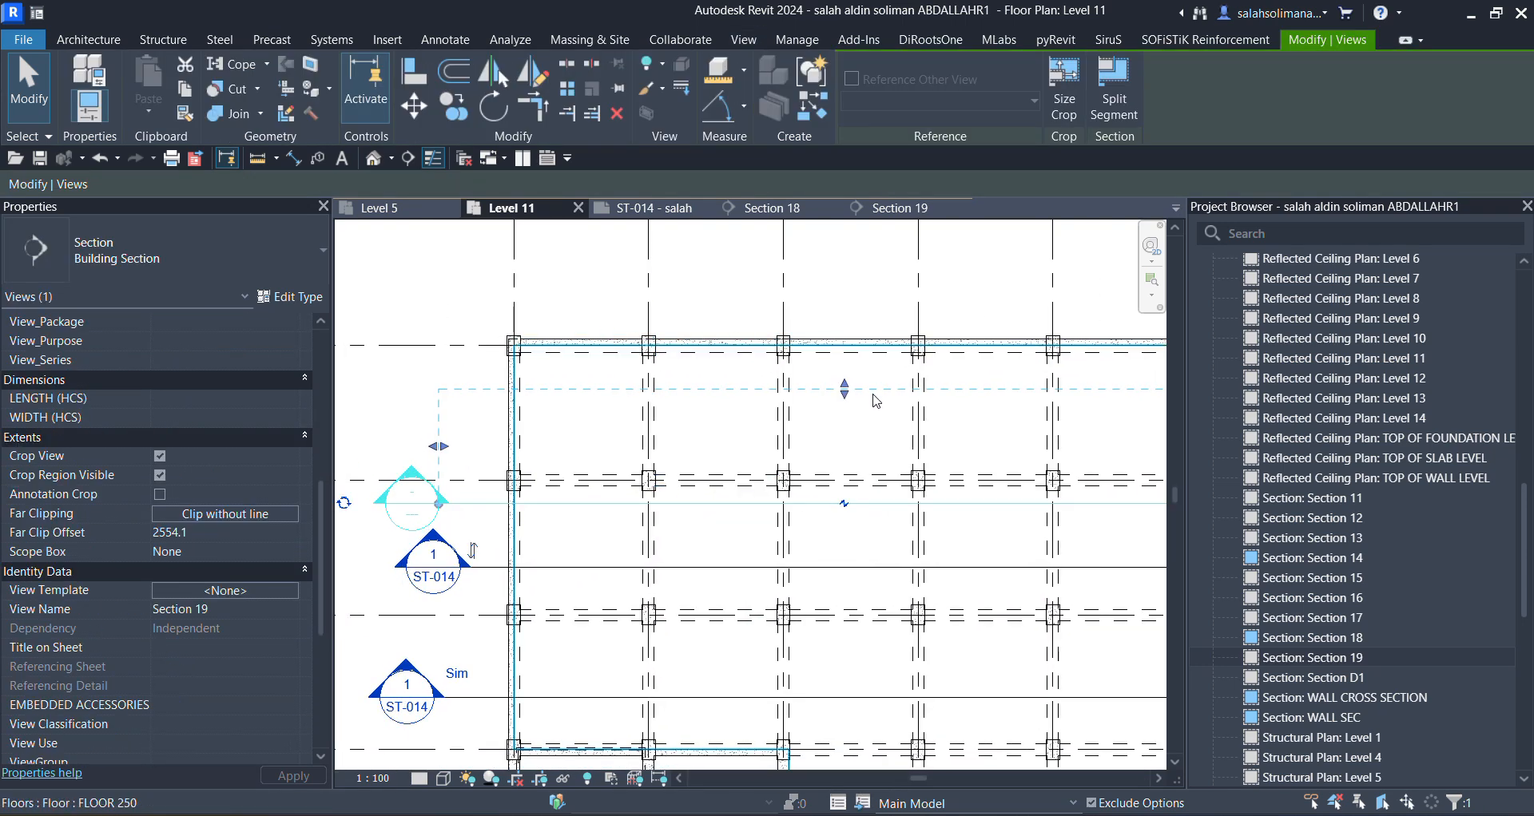
drag(844, 389, 845, 326)
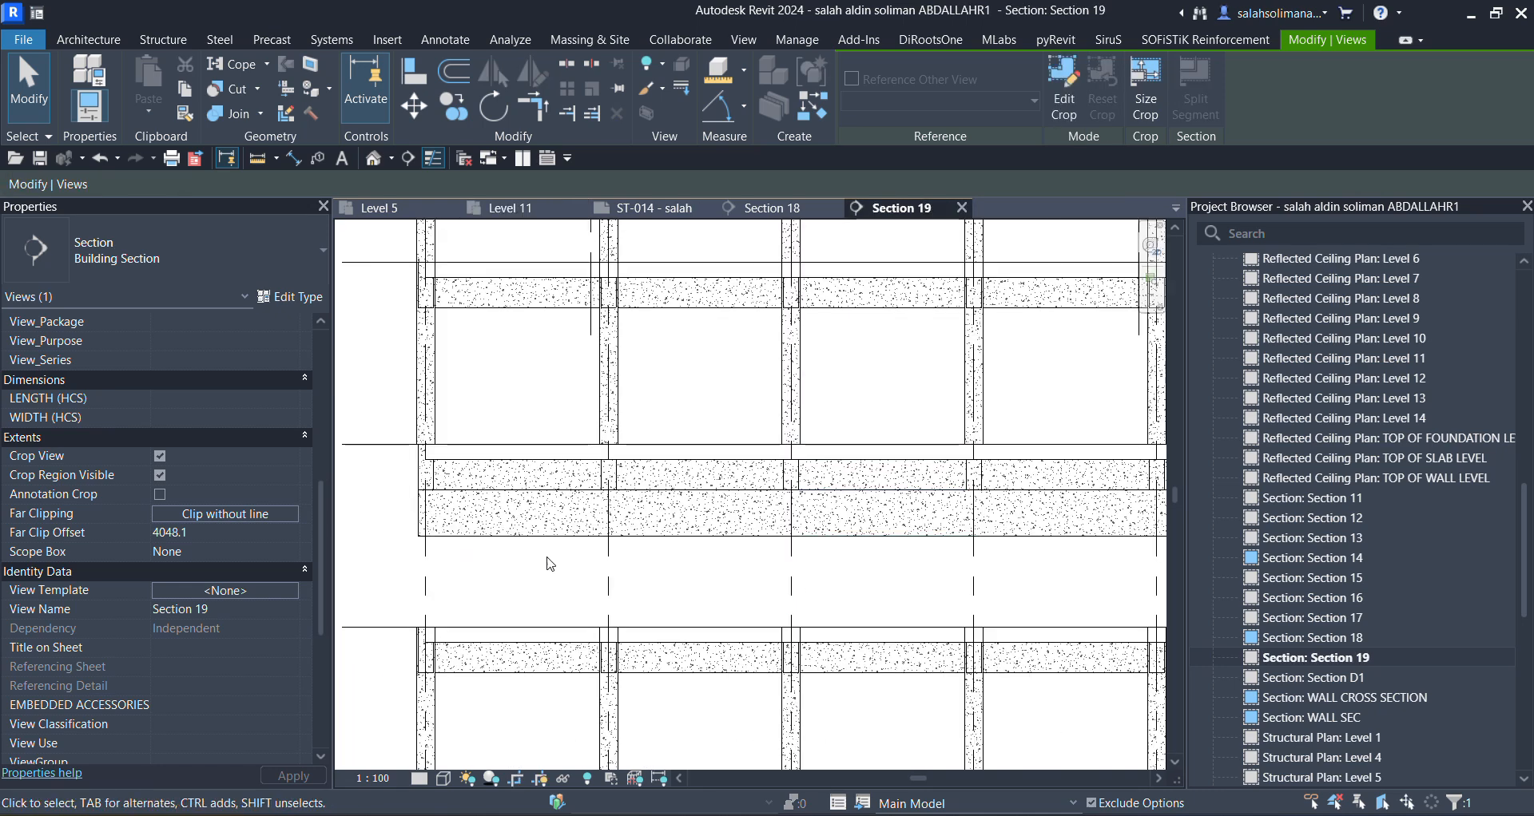
Select the deeper Level 11 beam between grids 6 and 5 in the Section 19 view and locate it in the Level 11 plan.
click(481, 534)
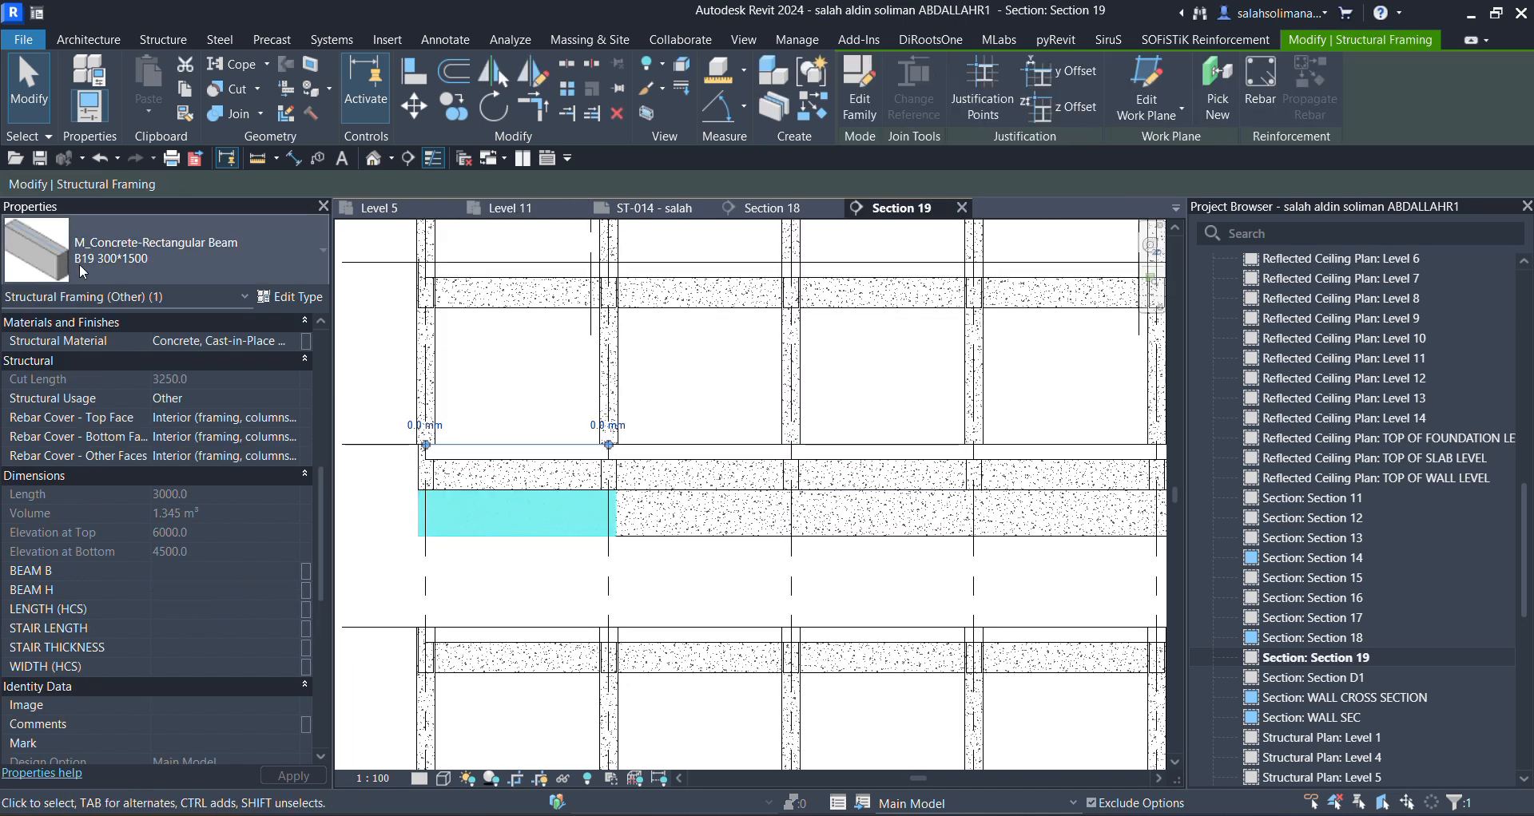
click(509, 208)
scroll(528, 343, up, 3)
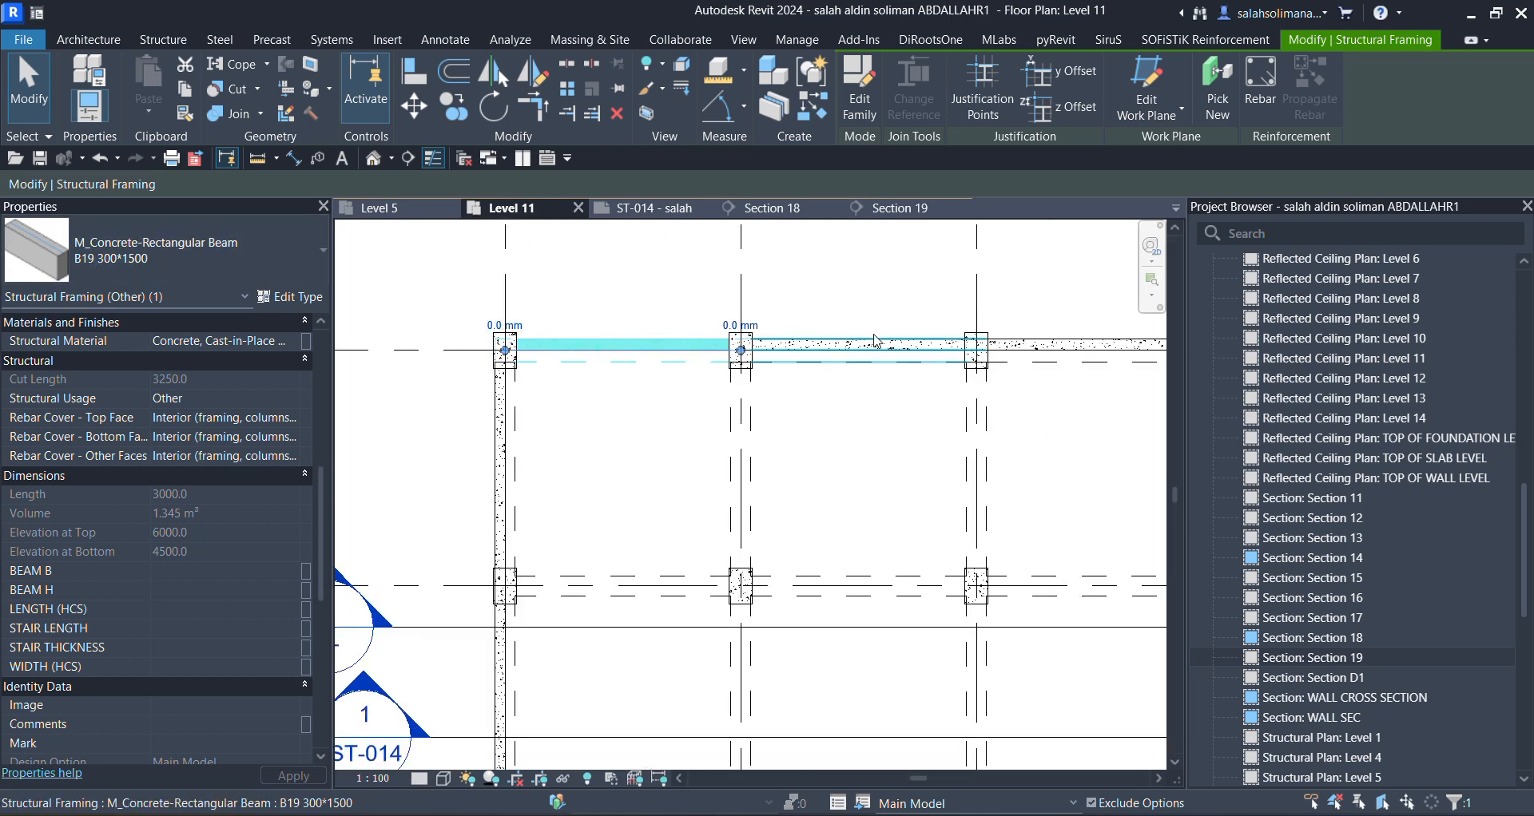
scroll(863, 350, down, 1)
middle_drag(864, 350, 714, 358)
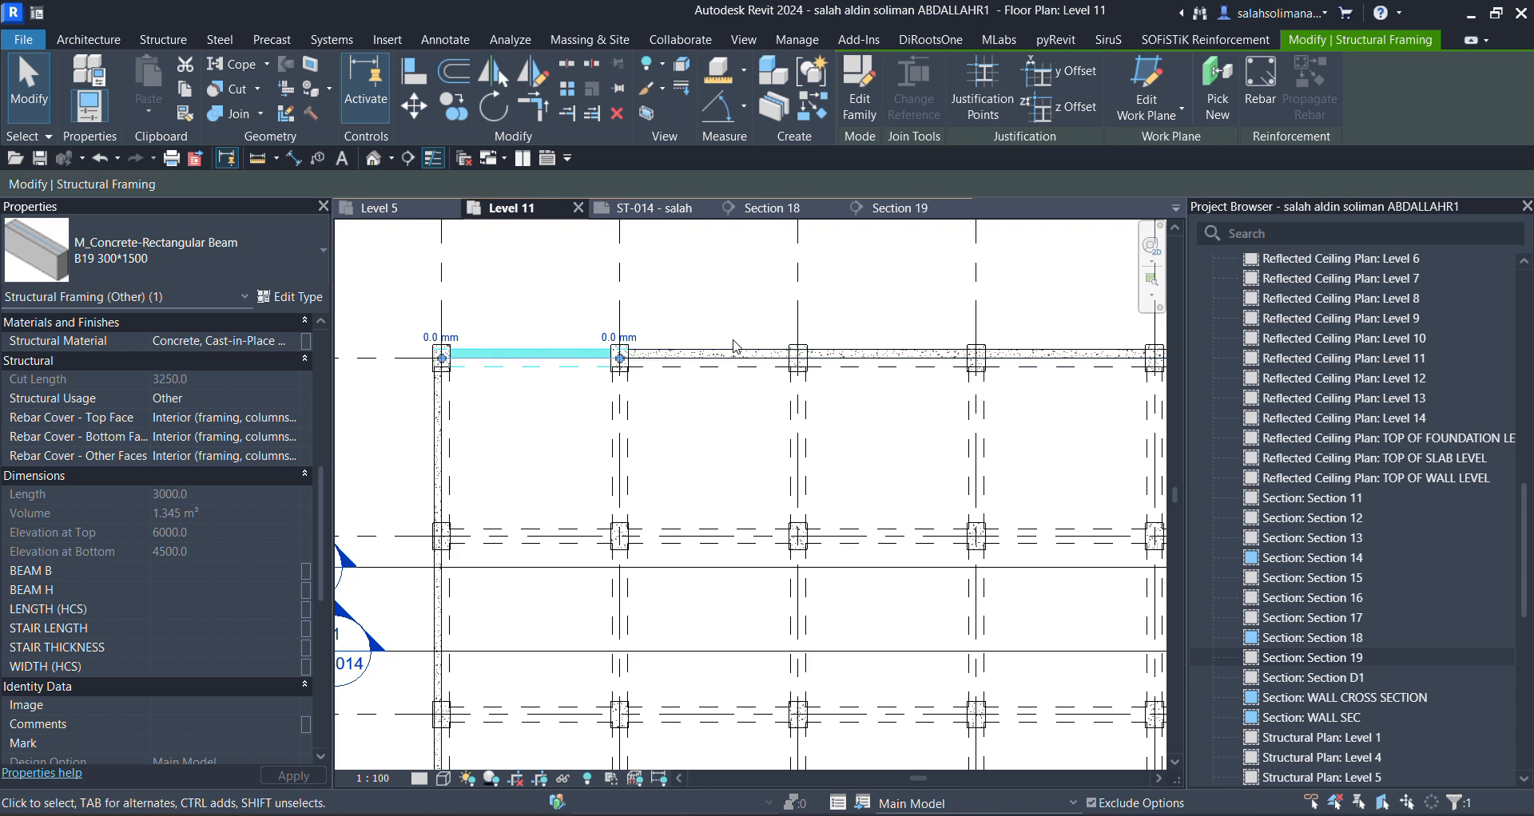
Inspect the grid A beams between grids 5 and 2 one at a time and check the extent of Section 19.
click(737, 355)
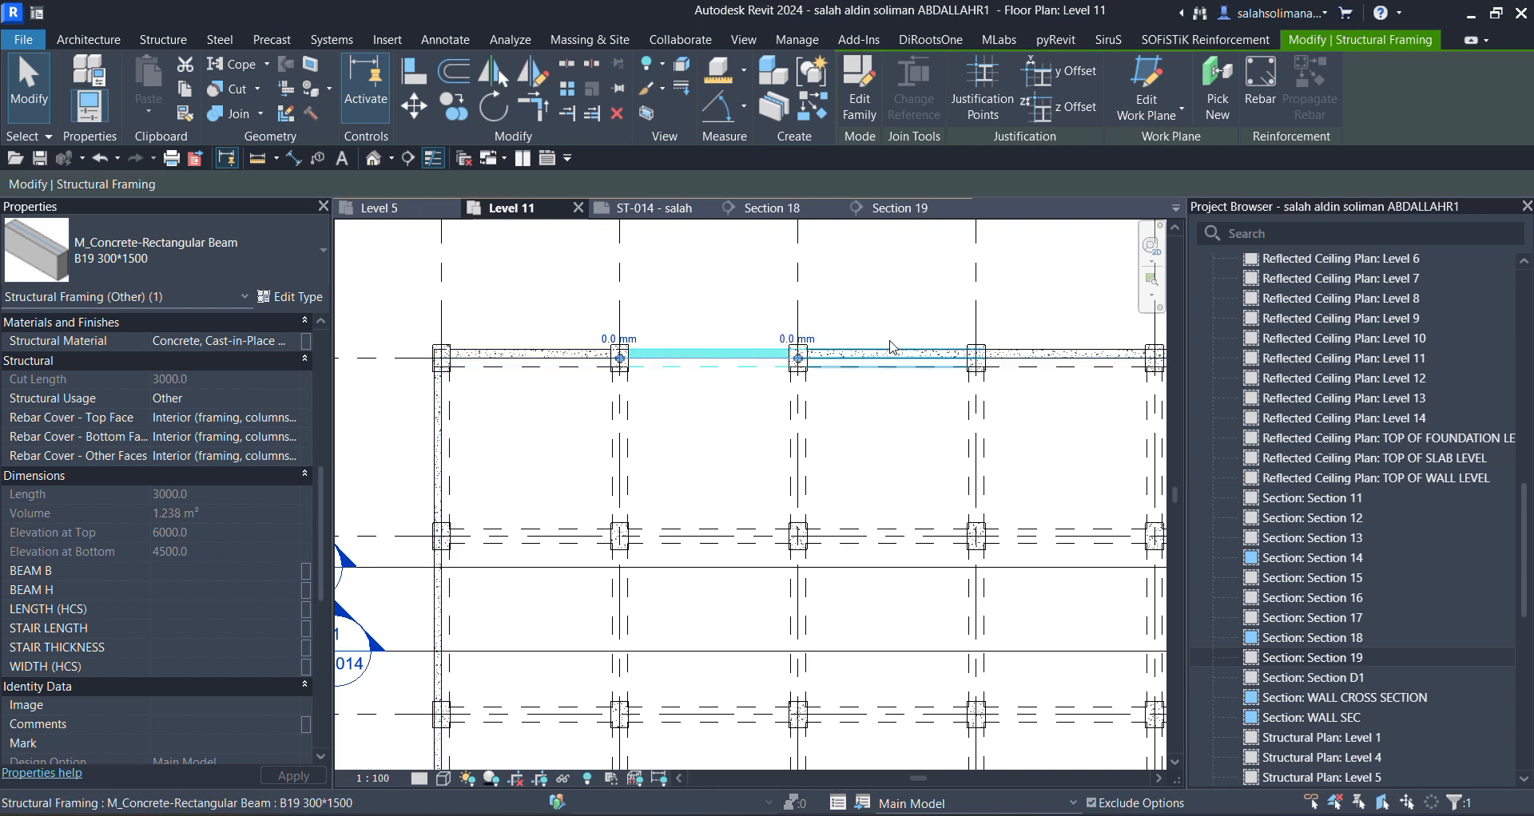
scroll(806, 505, down, 1)
click(732, 547)
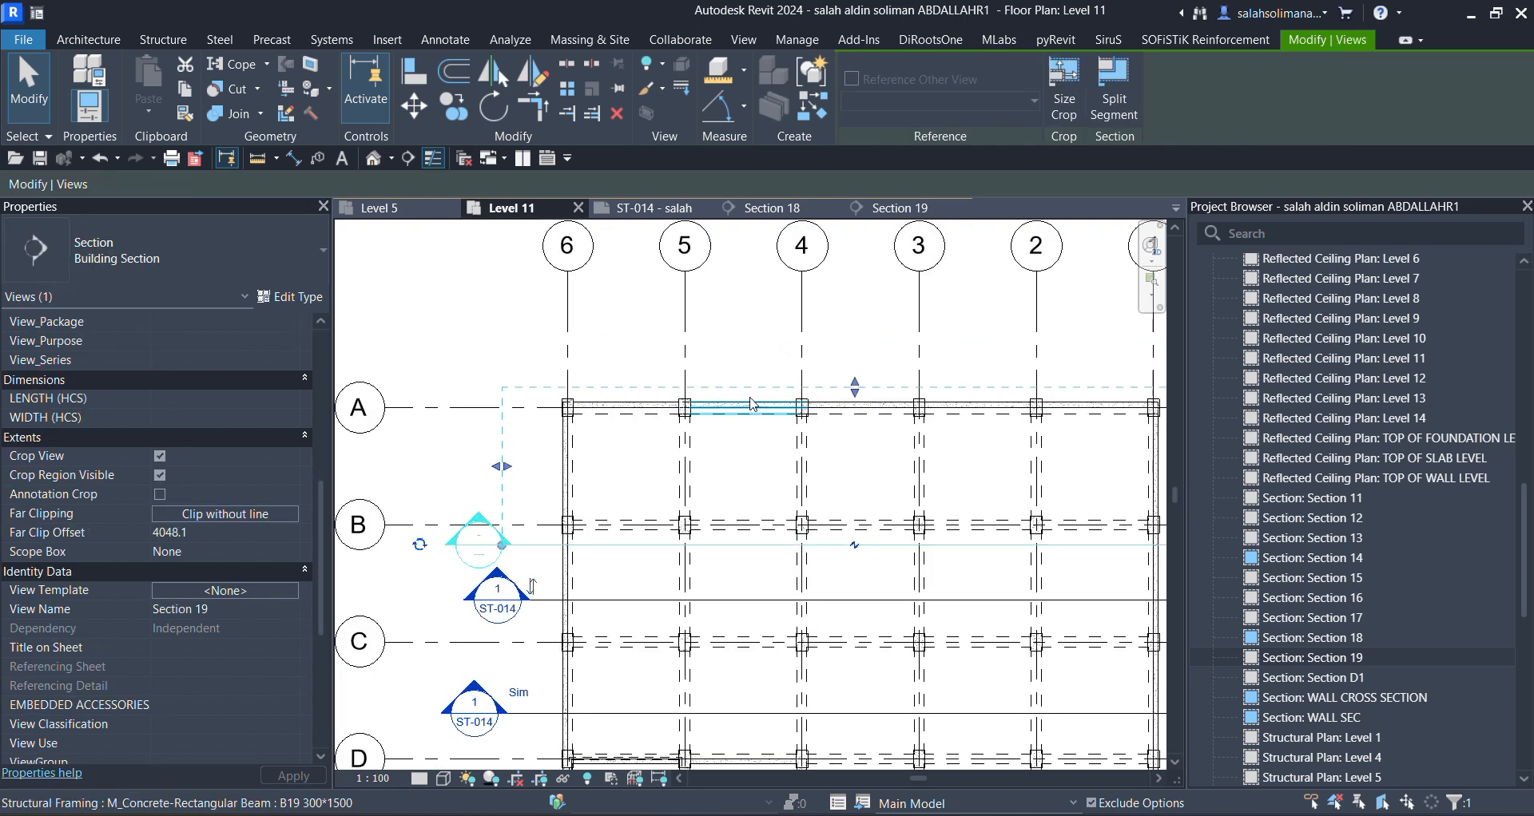
scroll(747, 399, up, 2)
click(727, 413)
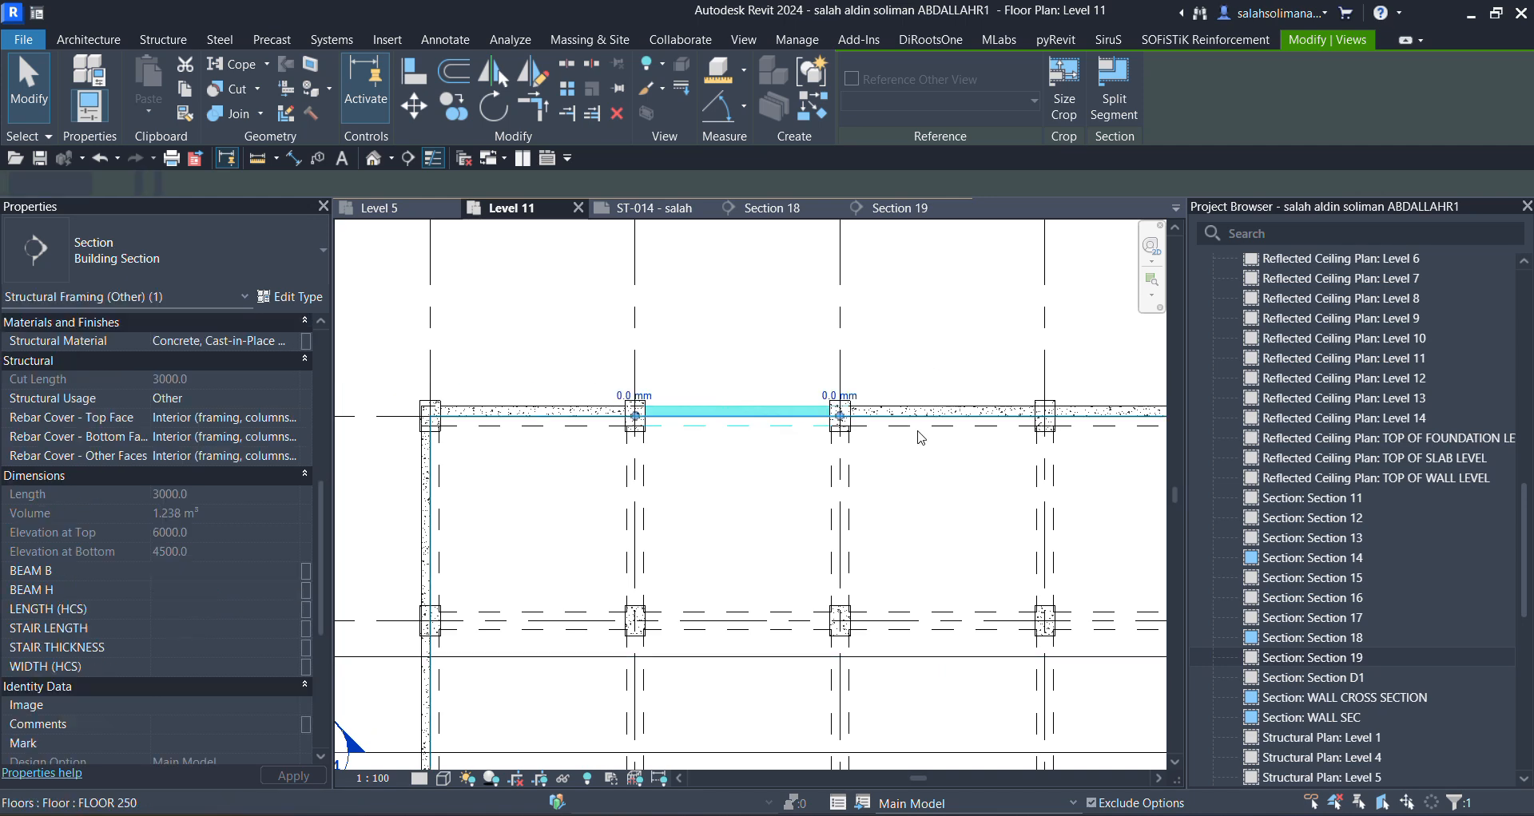
click(927, 414)
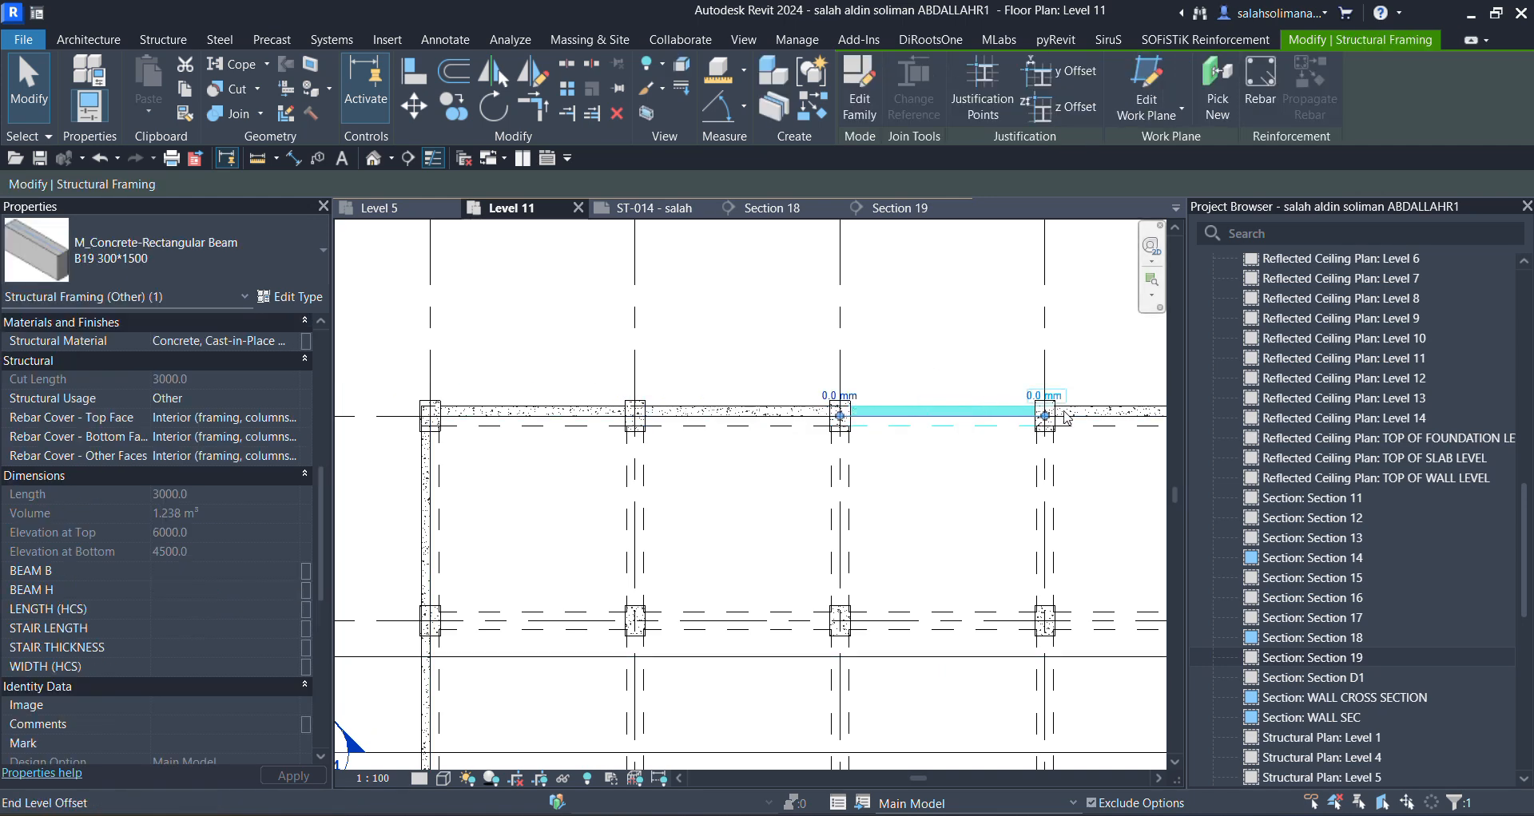
click(1071, 420)
middle_drag(1070, 420, 670, 452)
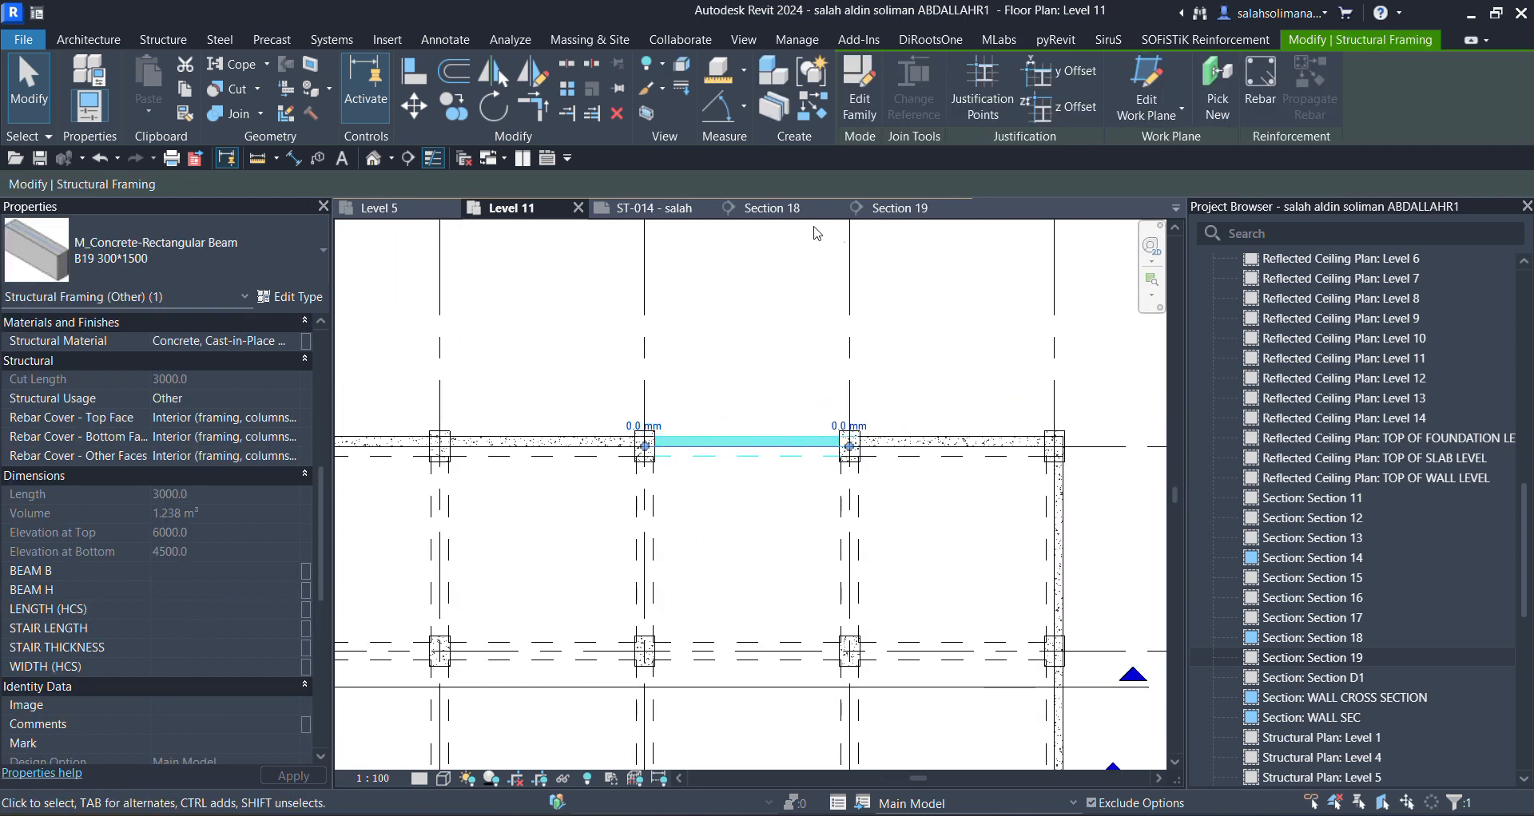
Locate the selected grid A beam between grids 3 and 2 in the Section 19 view.
click(927, 214)
scroll(763, 543, down, 2)
middle_drag(789, 505, 607, 425)
scroll(787, 461, up, 2)
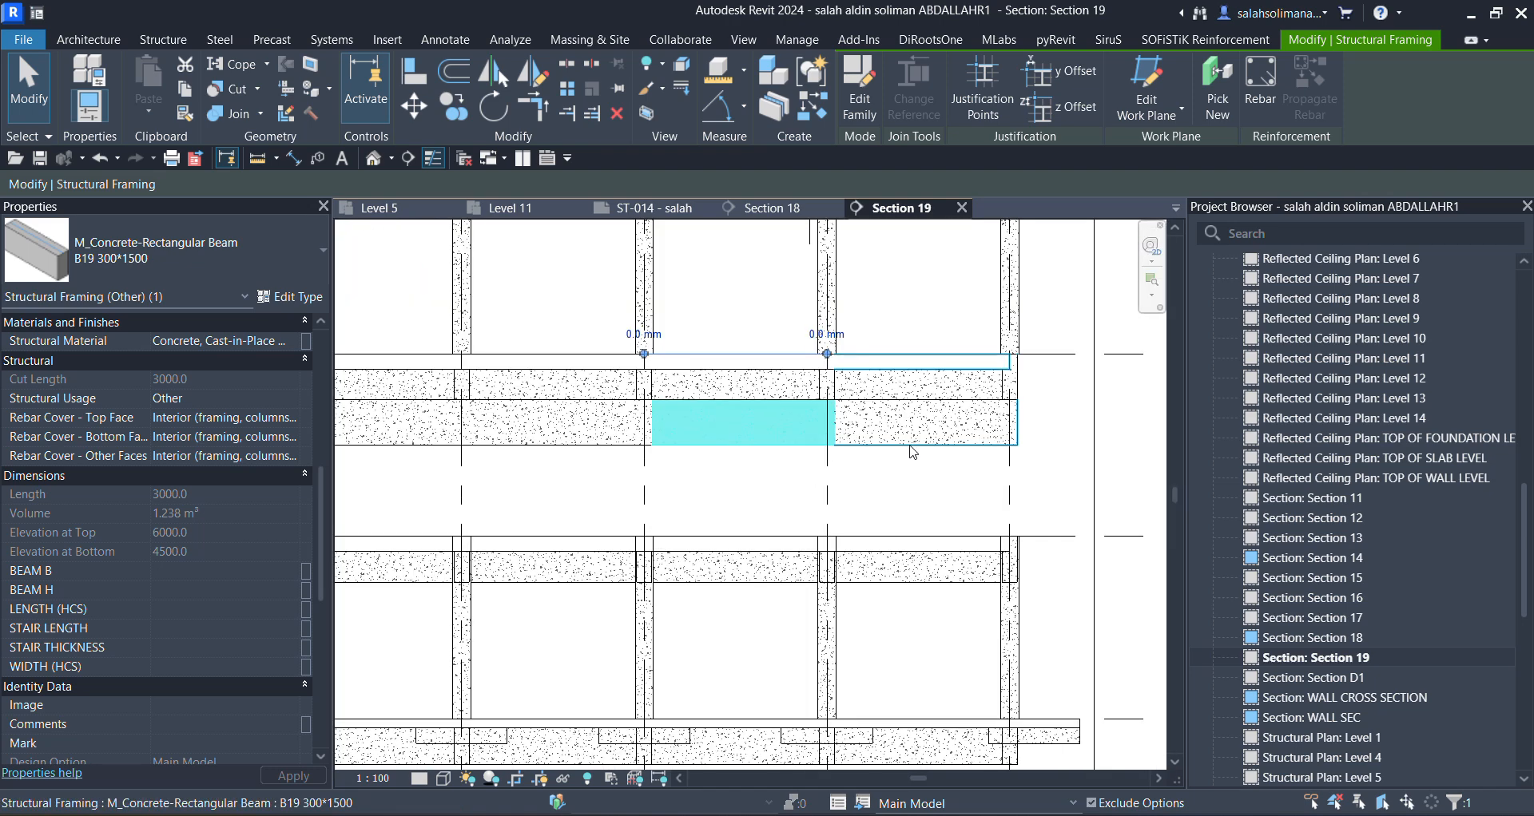
Select the shallower Level 11 beam between grids 3 and 2 in Section 19 and locate it in the Level 11 plan.
key(Escape)
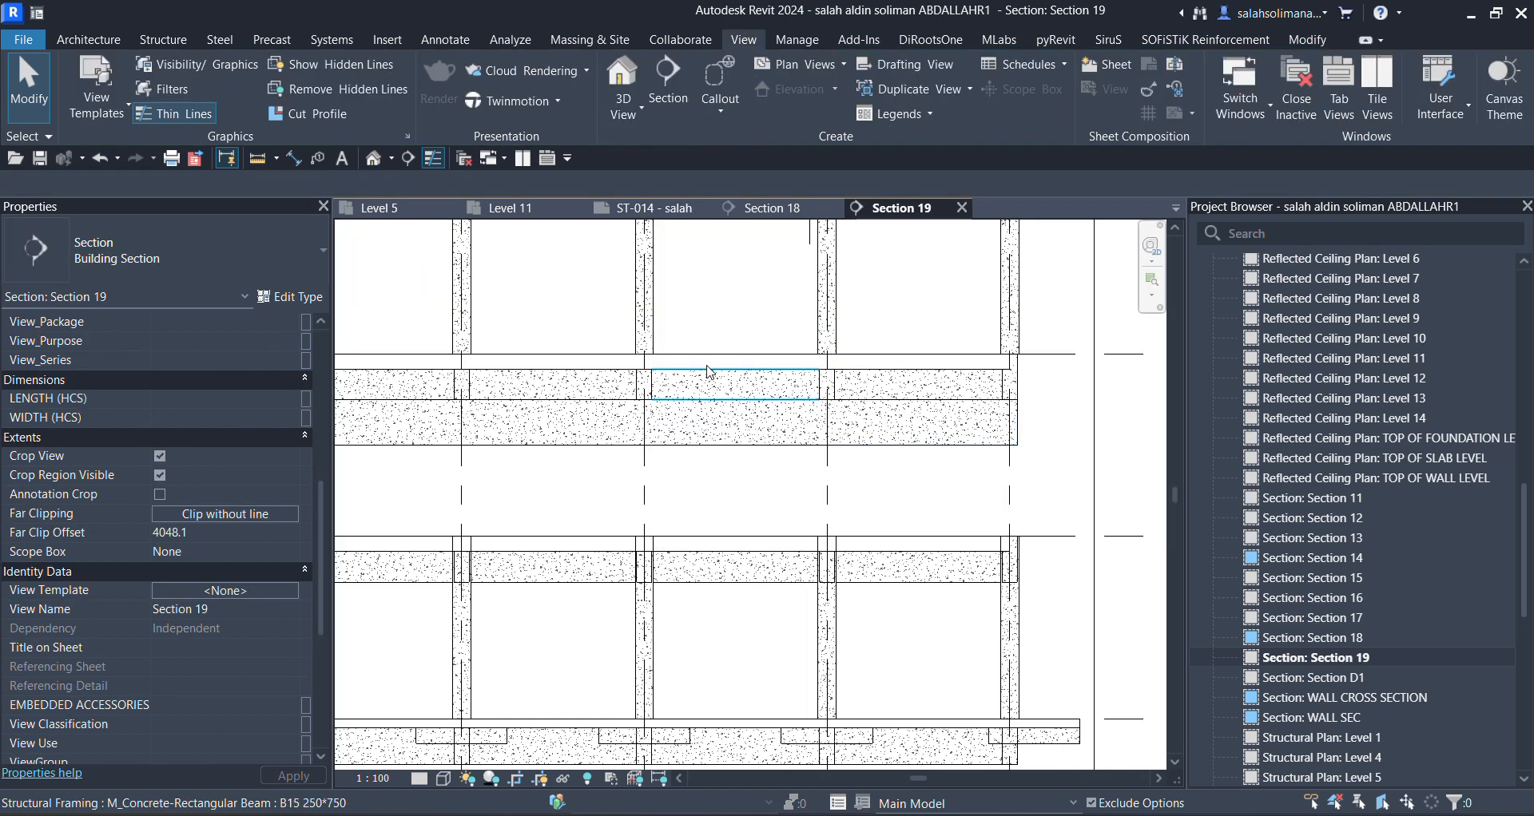
click(716, 397)
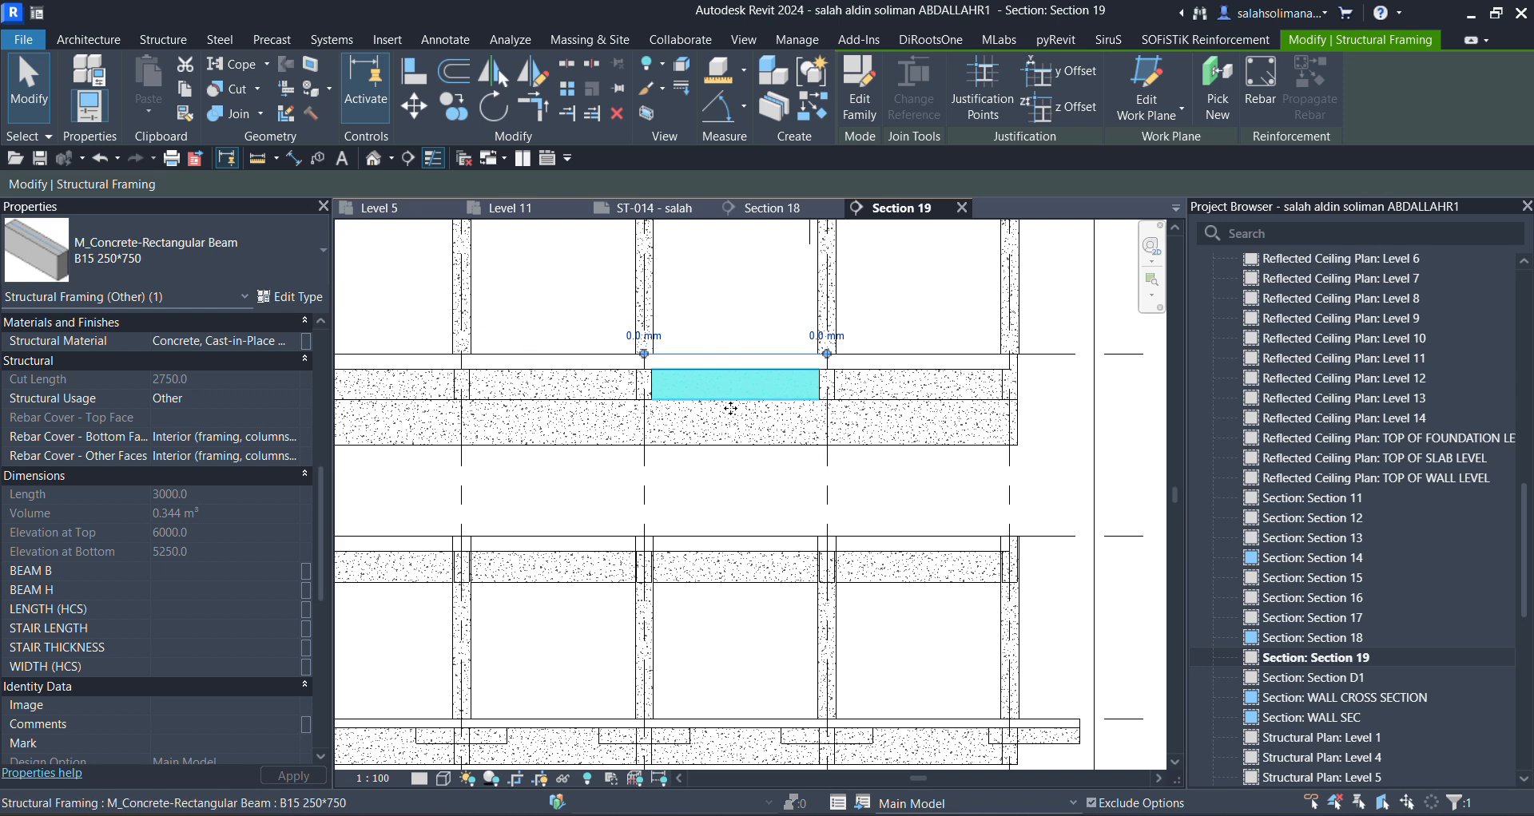
click(503, 207)
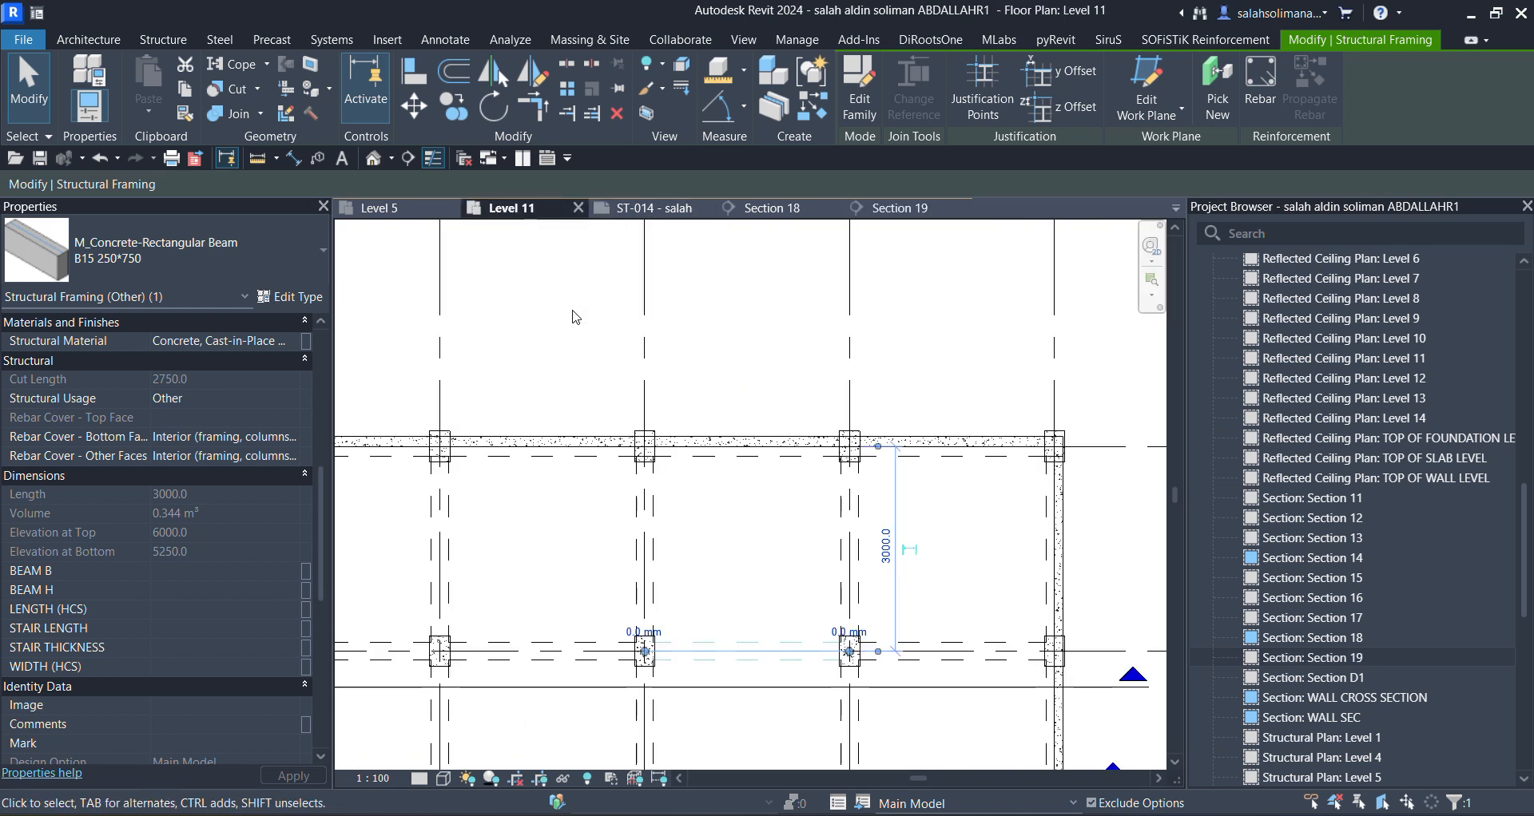
Reduce the view depth of Section 19 so it ends between grids A and B, at a far clip offset of about 1921 mm.
scroll(607, 364, down, 3)
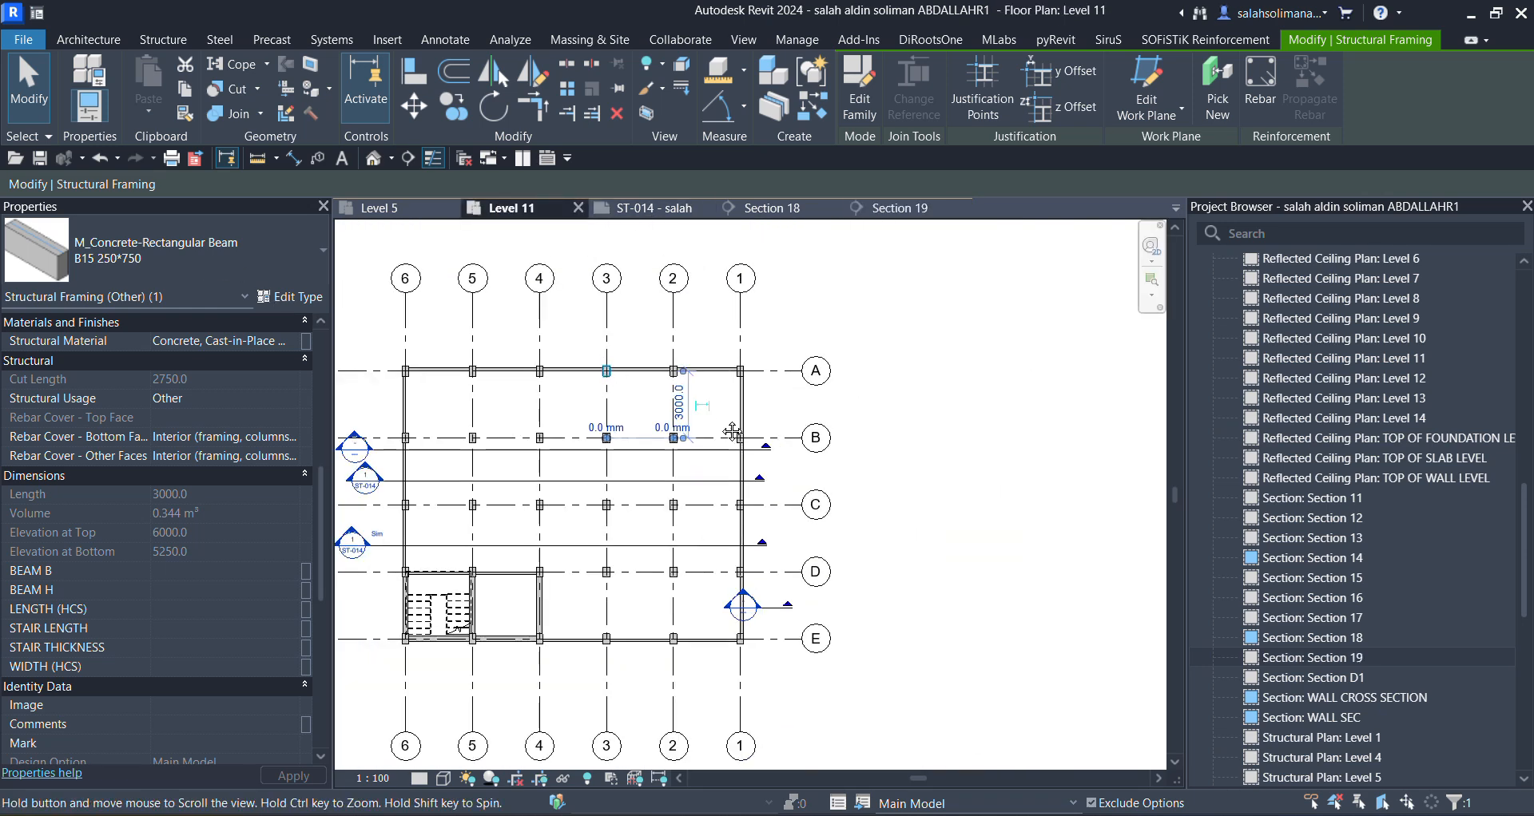
click(651, 506)
scroll(679, 433, up, 2)
drag(694, 428, 712, 498)
scroll(723, 500, down, 2)
middle_drag(726, 502, 906, 382)
scroll(749, 442, up, 2)
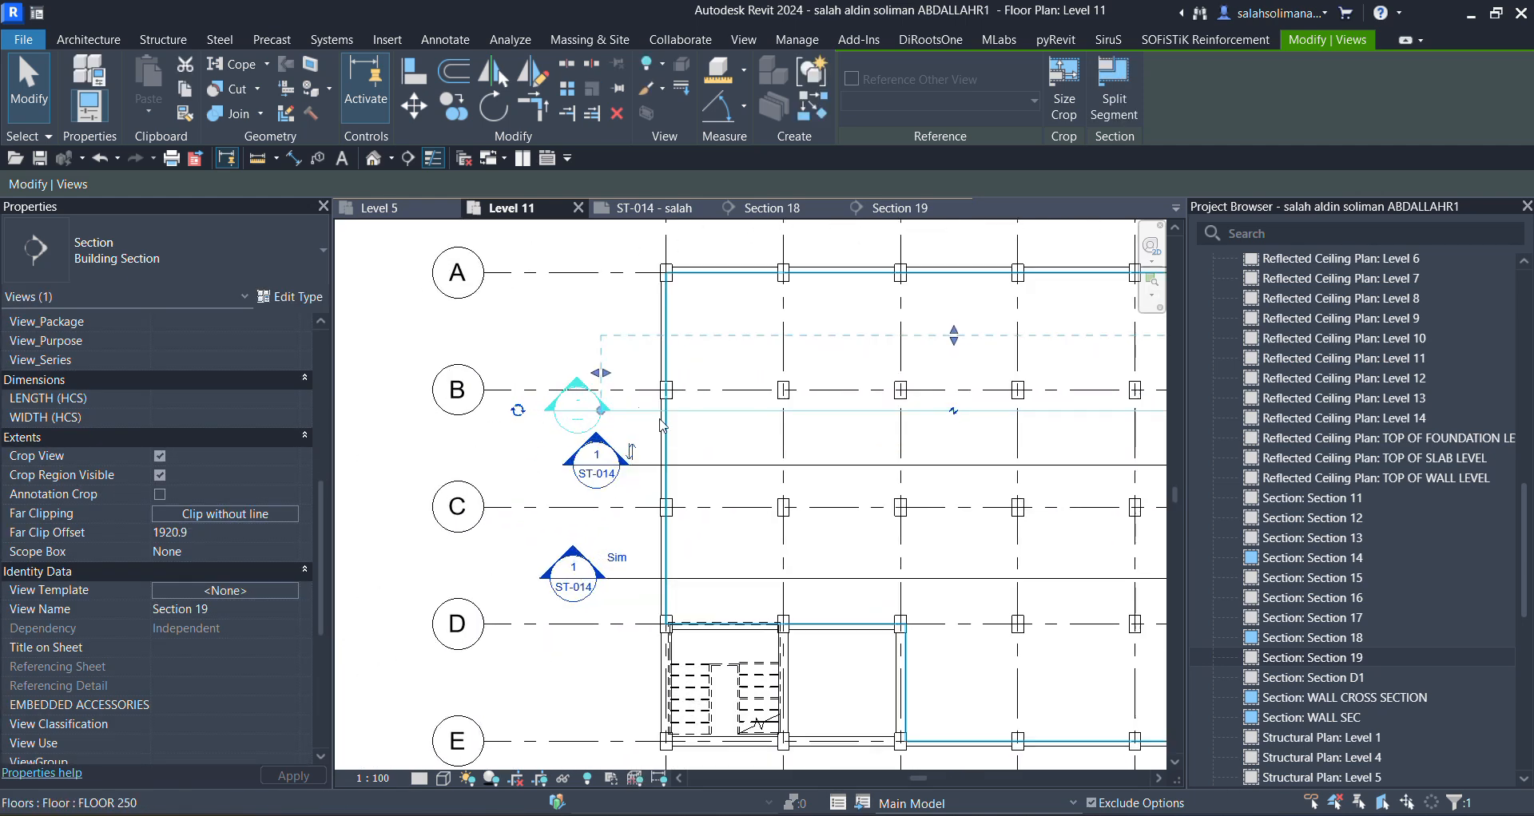
click(561, 319)
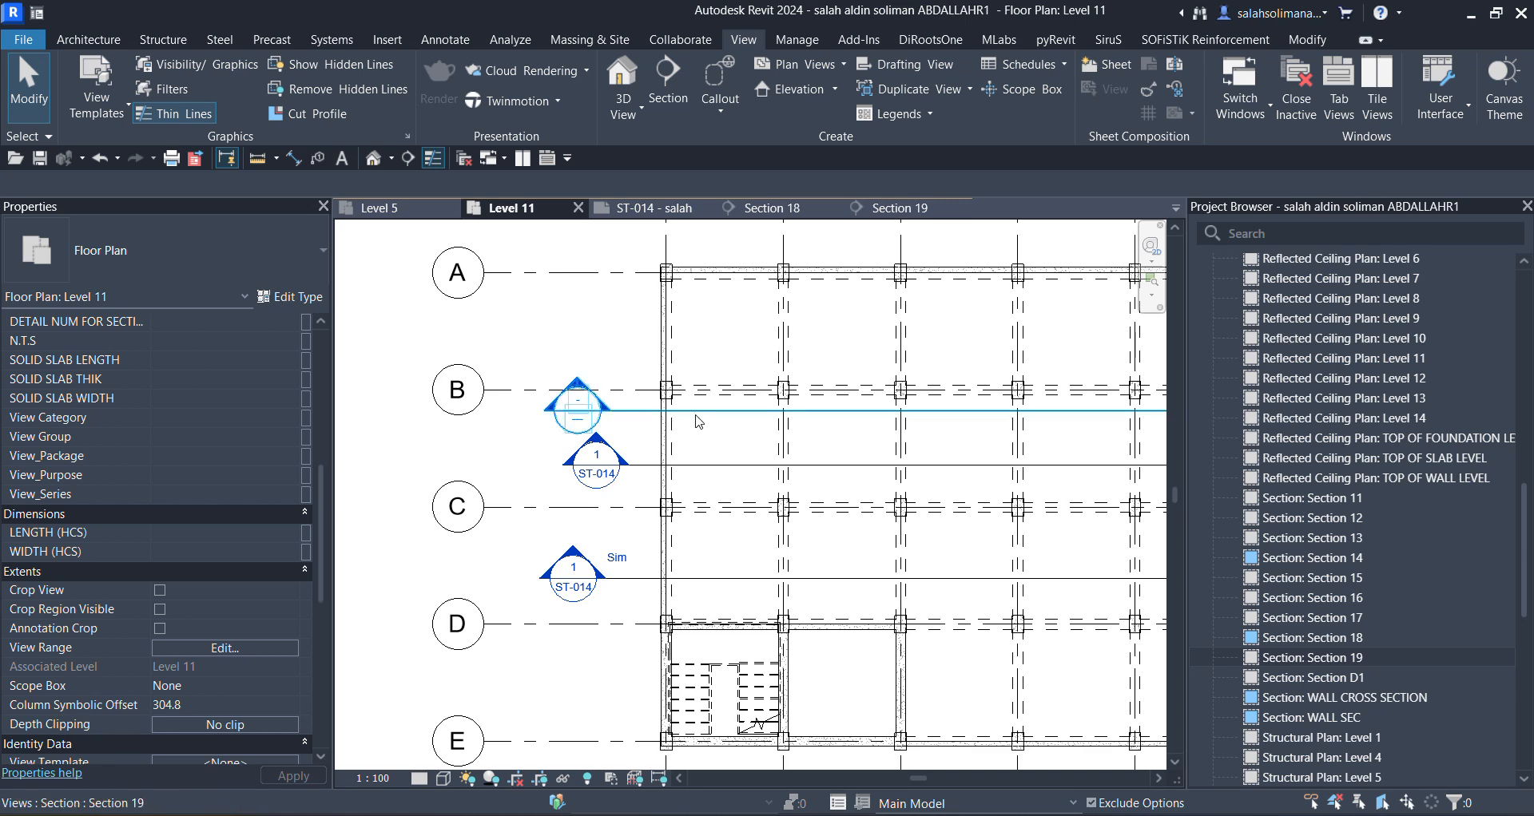
click(702, 414)
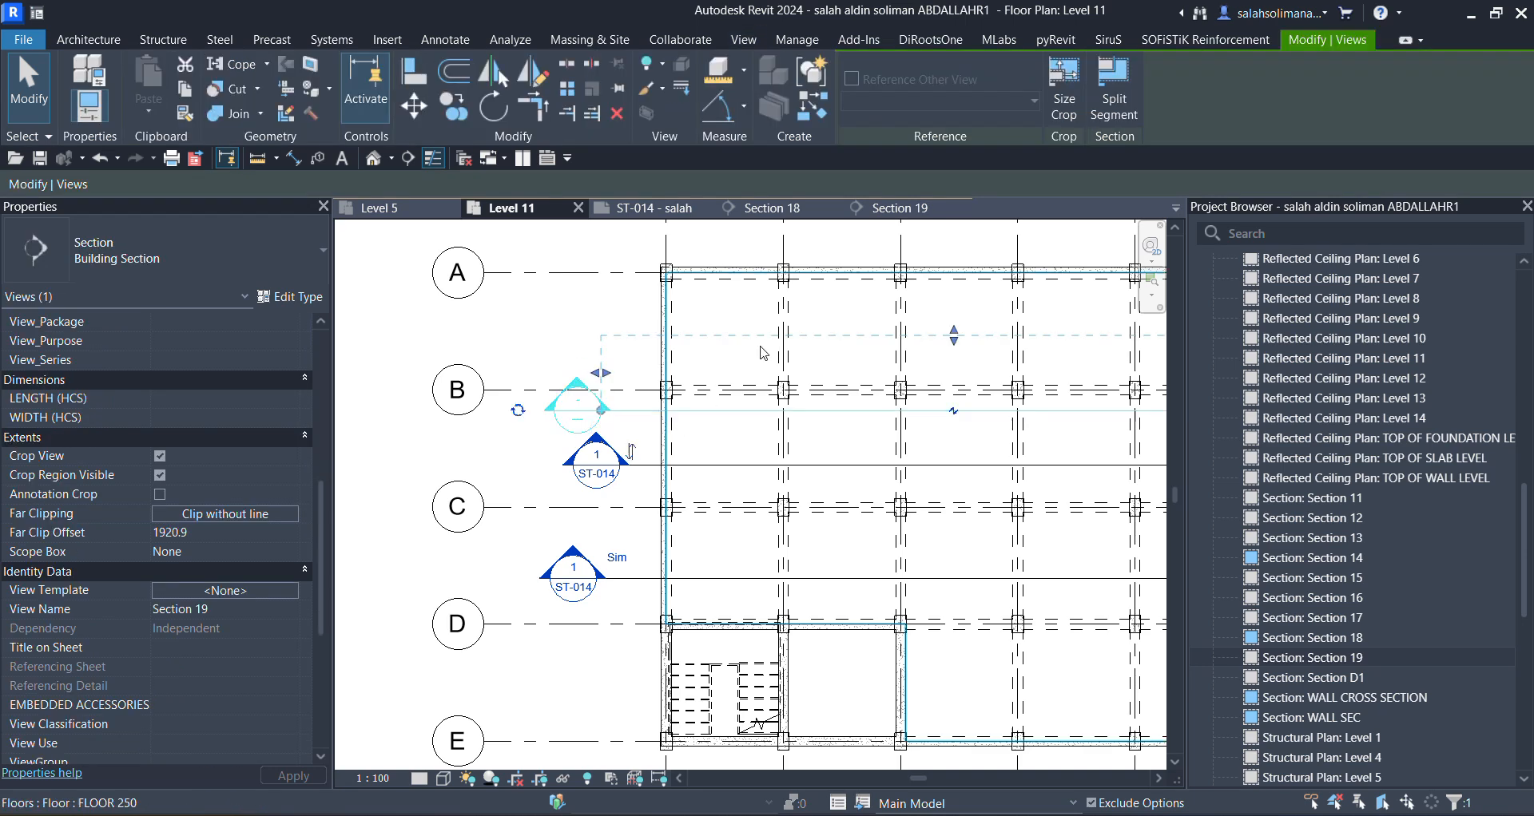
Open the Section 19 view and select its crop region.
click(898, 209)
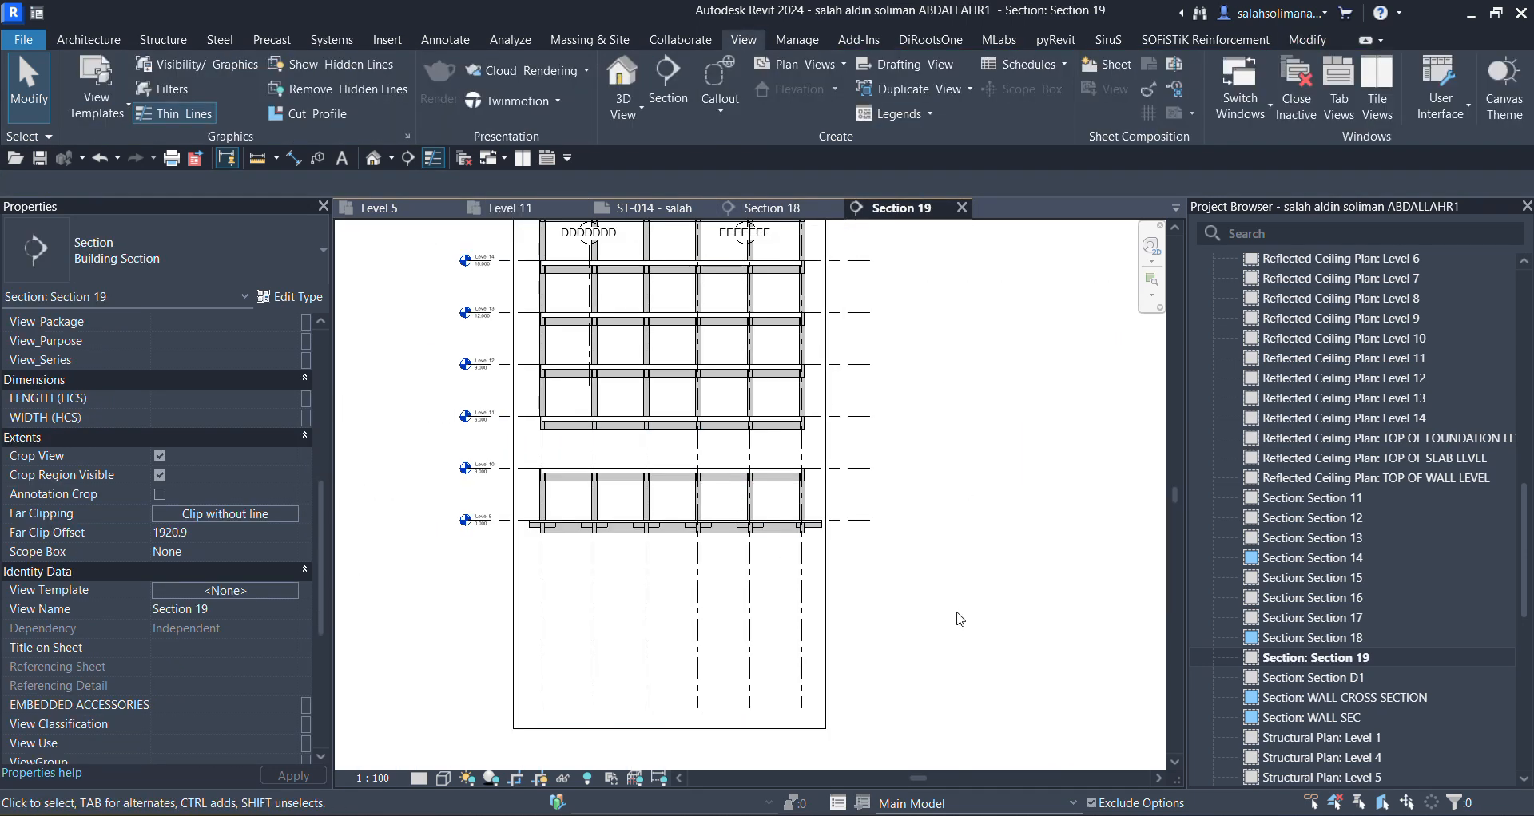
scroll(821, 695, down, 2)
click(747, 711)
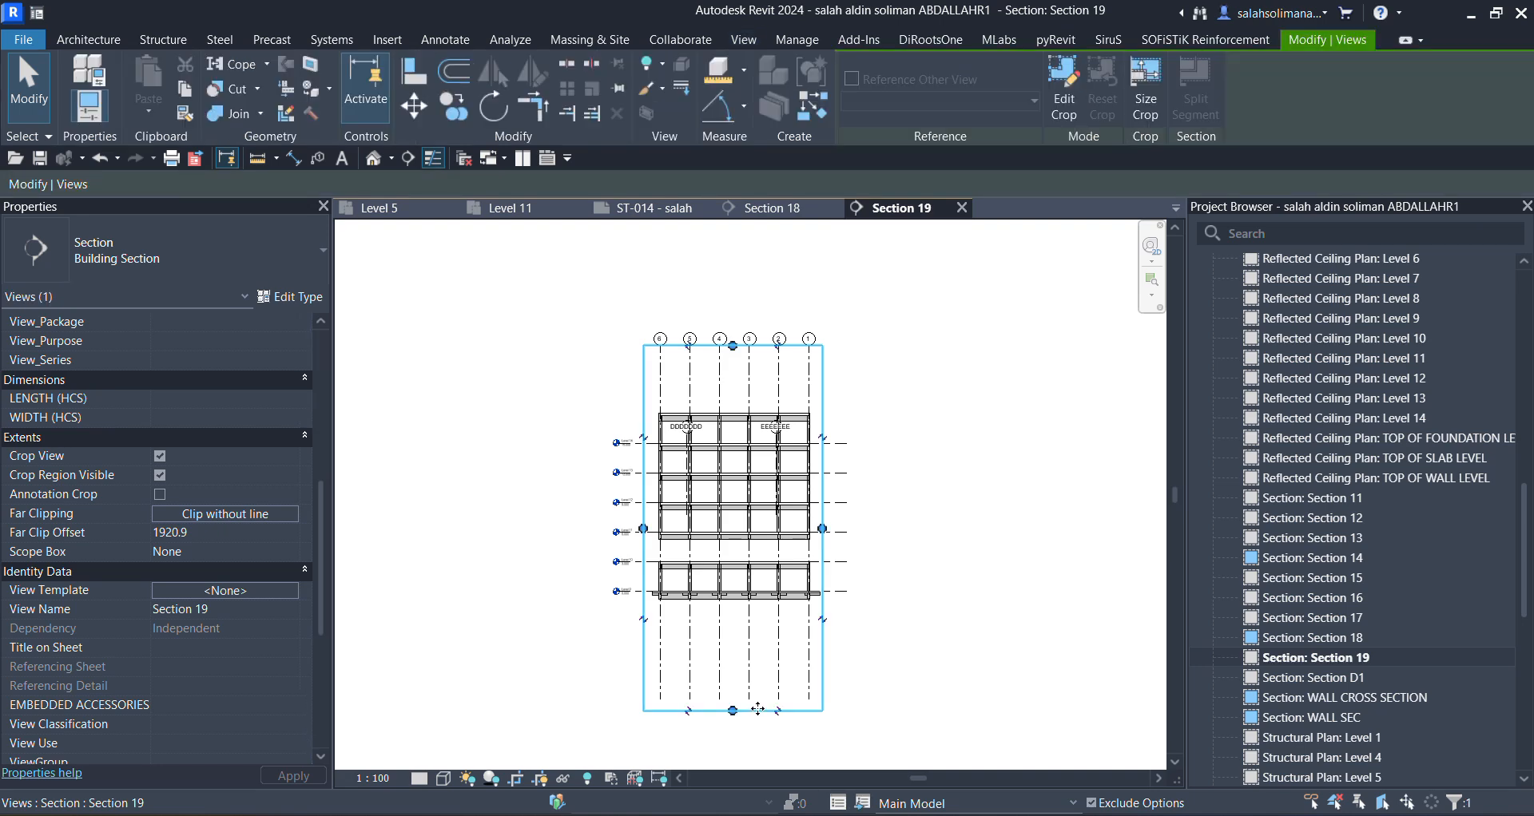
scroll(738, 609, up, 2)
middle_drag(737, 614, 709, 693)
scroll(575, 468, up, 2)
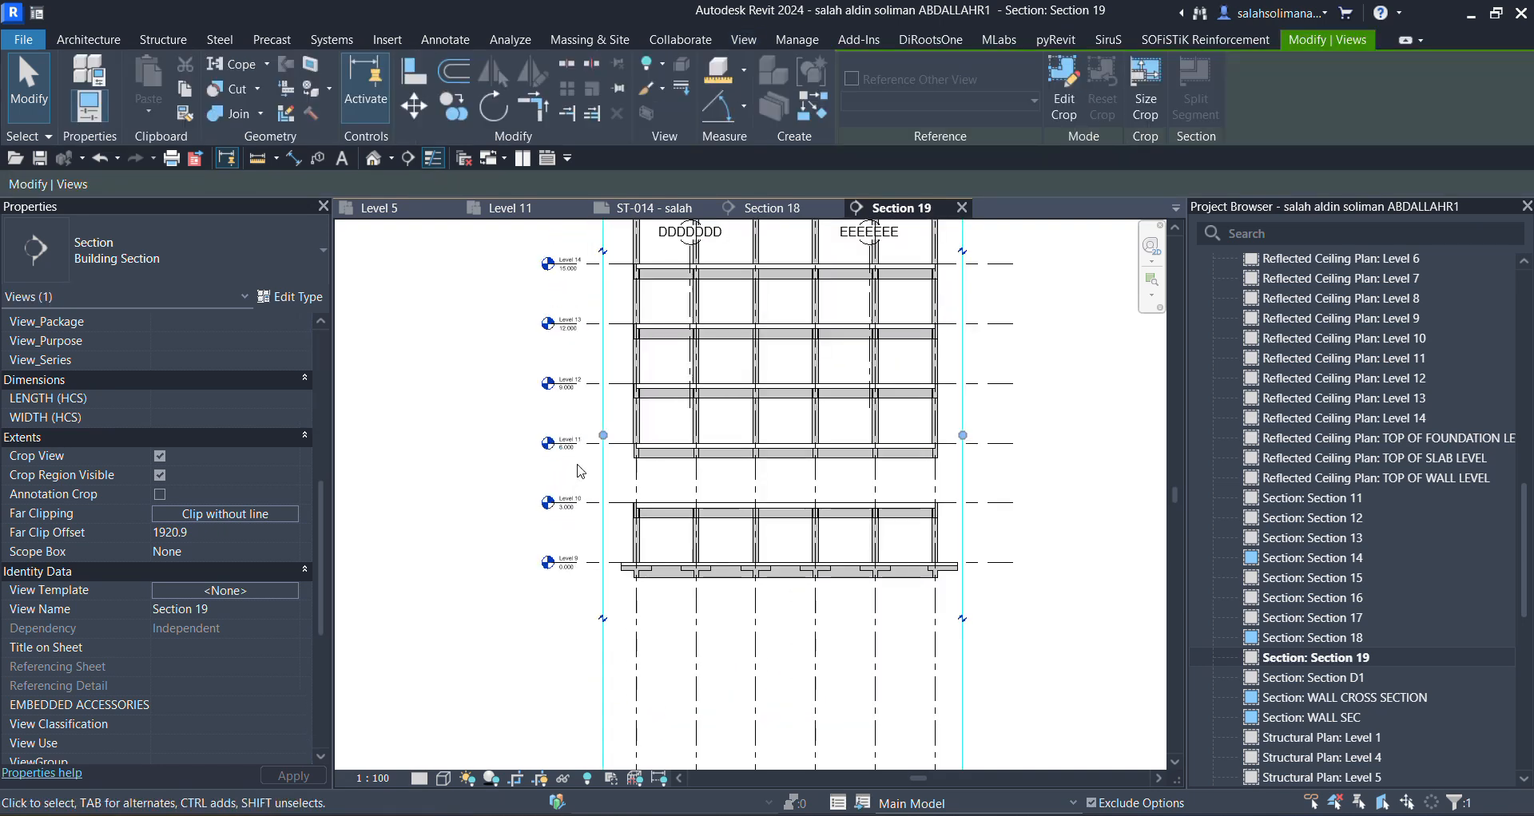
Raise the lower edge of the Section 19 crop region to just below the Level 11 beams.
scroll(705, 599, down, 2)
drag(756, 732, 753, 581)
drag(742, 504, 801, 527)
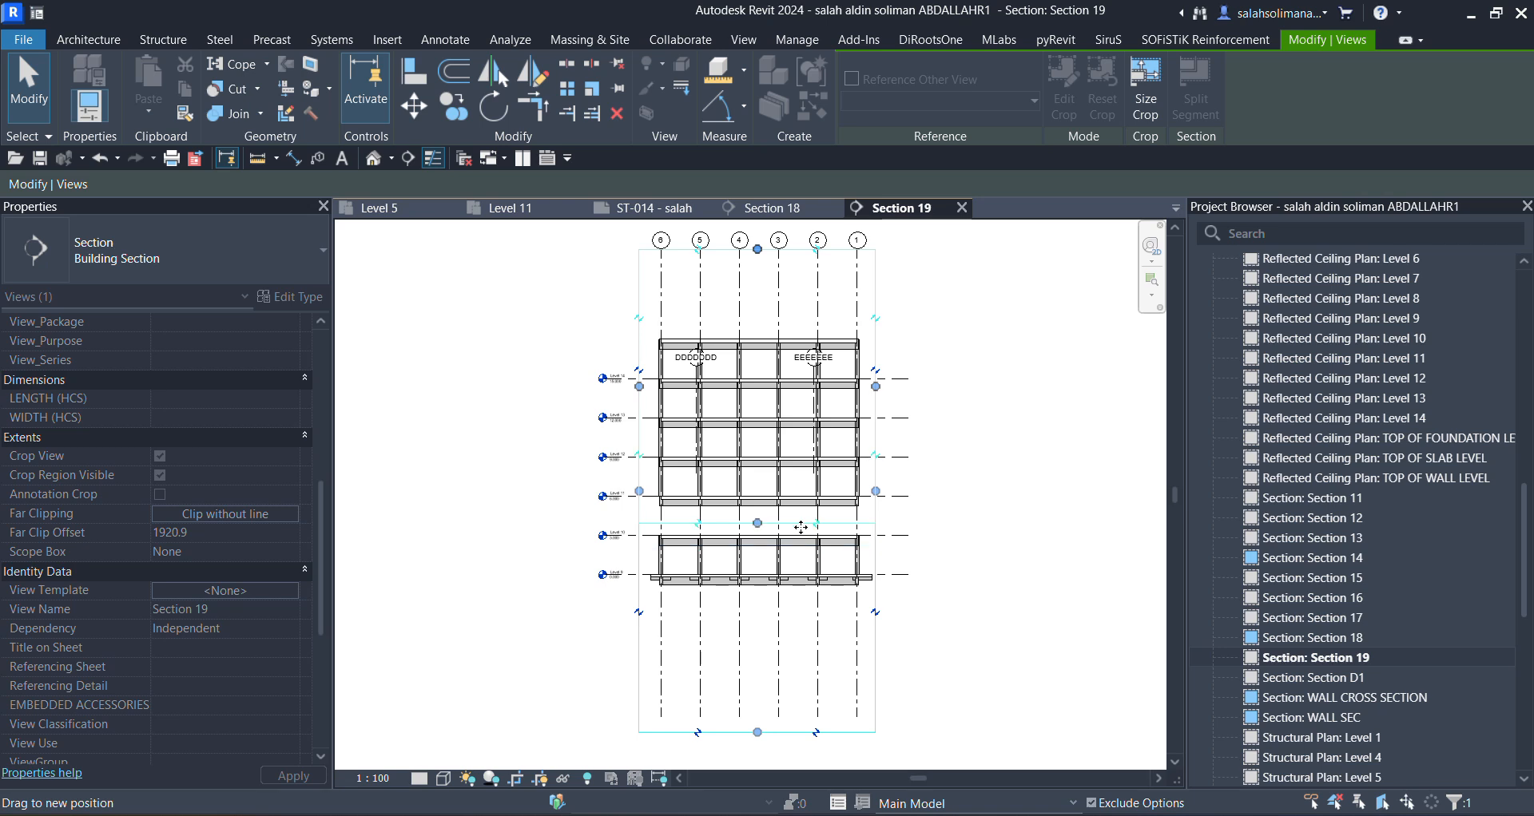
drag(800, 527, 774, 512)
scroll(774, 512, up, 3)
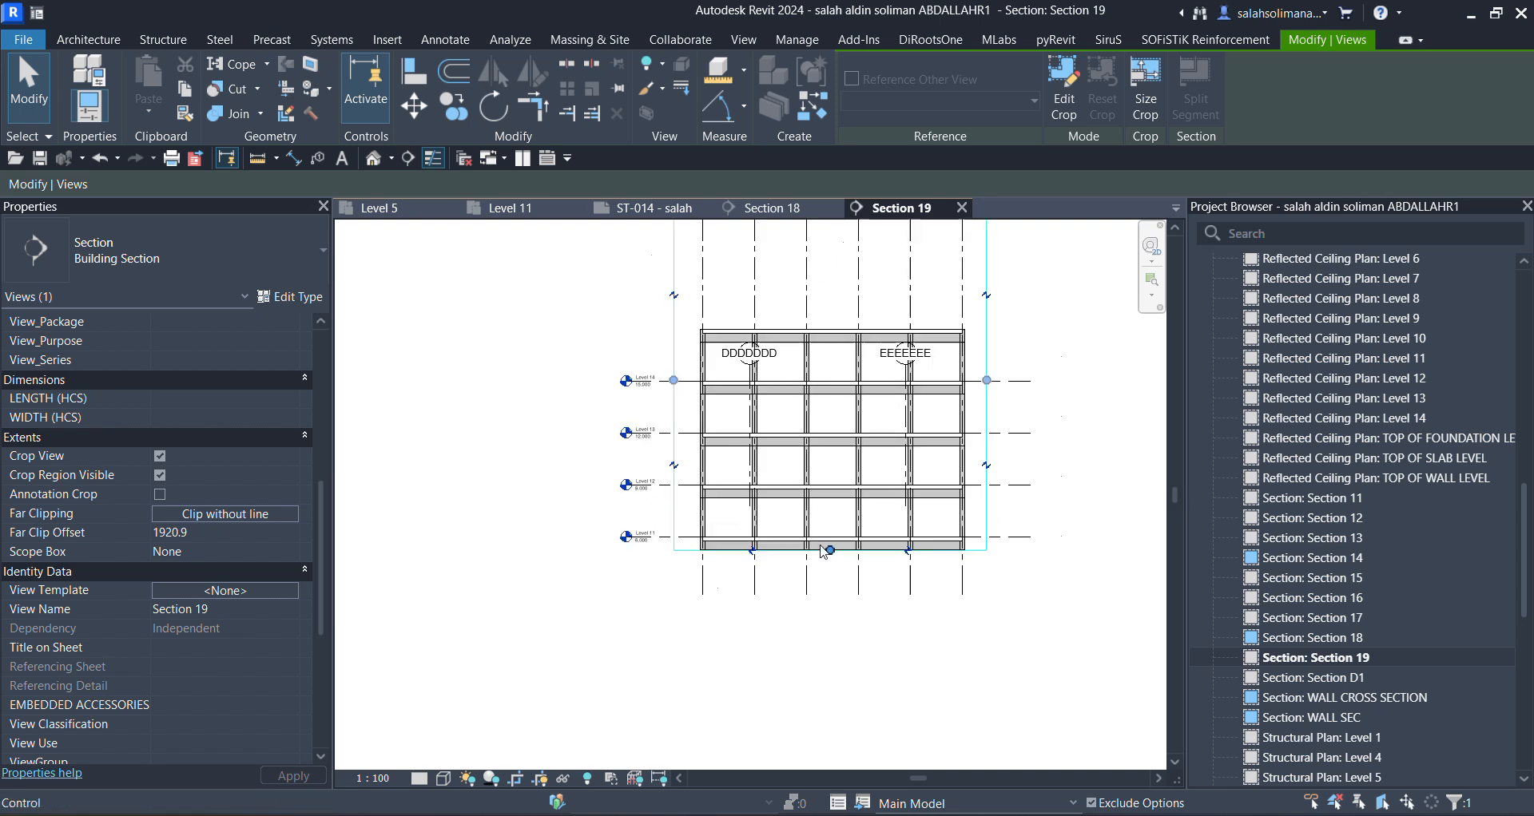
drag(831, 553, 831, 580)
Lower the upper edge of the Section 19 crop region to just above Level 11.
scroll(831, 577, down, 2)
middle_drag(831, 561, 809, 607)
drag(810, 318, 815, 576)
Narrow the sides of the Section 19 crop region around grids 4 and 3 and deselect it.
scroll(957, 644, up, 2)
drag(525, 588, 662, 588)
scroll(701, 600, up, 2)
scroll(774, 669, up, 1)
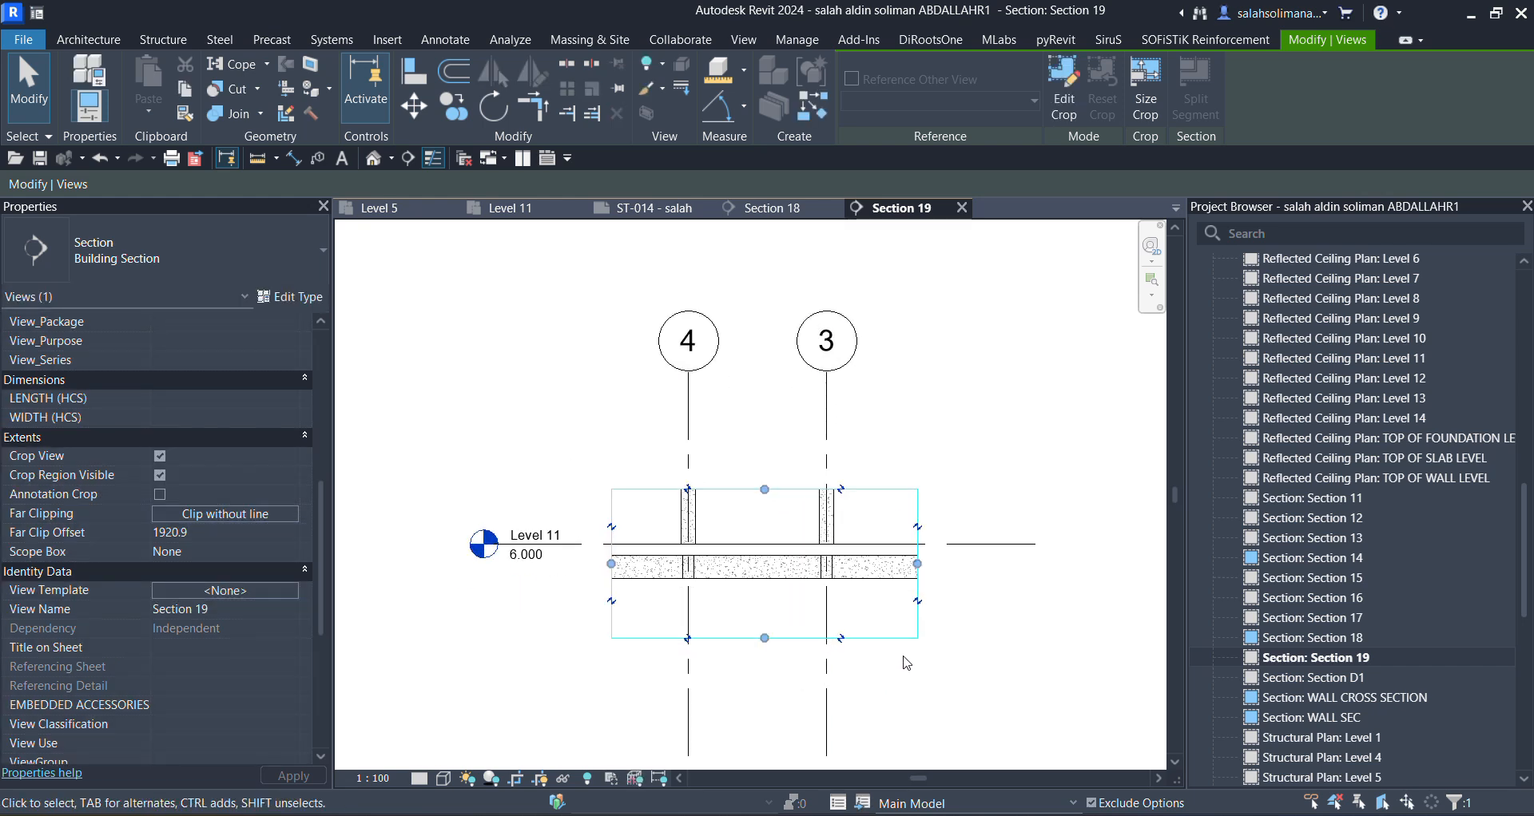
click(938, 678)
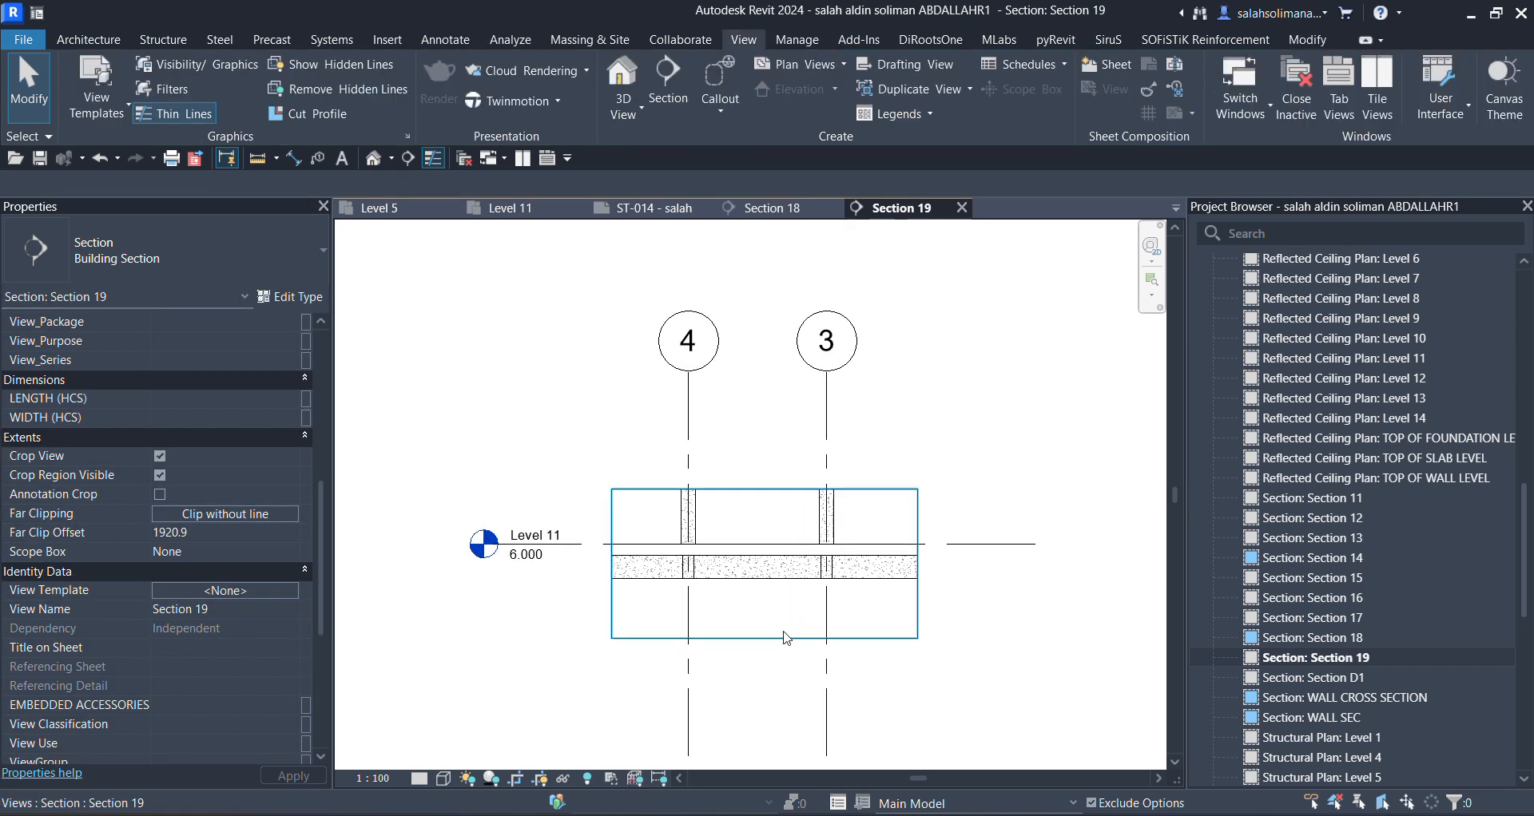
Return to the Level 11 plan and compare the detail and sheet references in the Section 19 and Section 18 heads.
scroll(779, 480, down, 3)
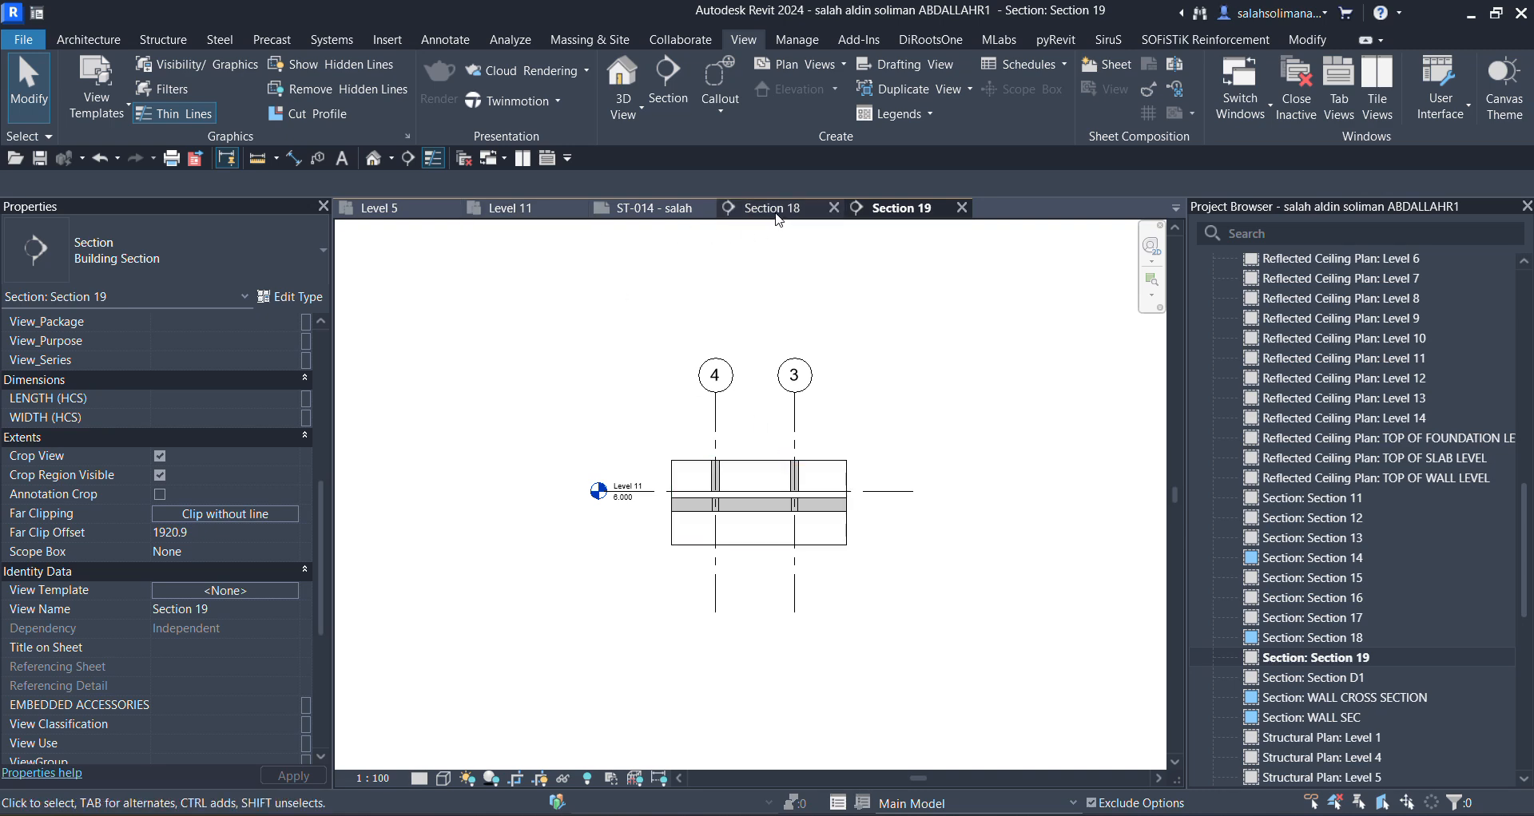
click(510, 207)
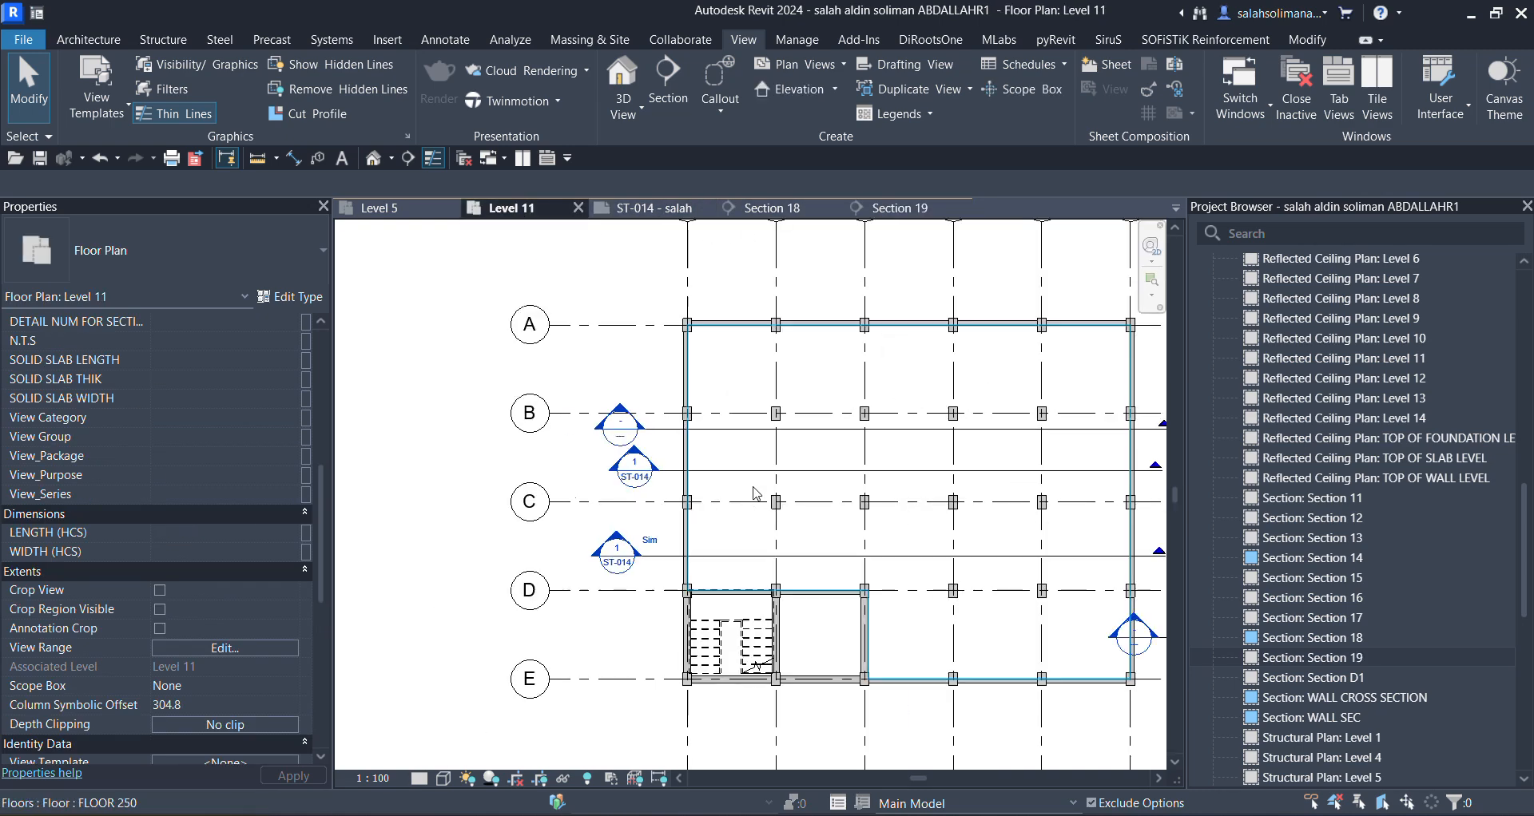
scroll(651, 518, up, 5)
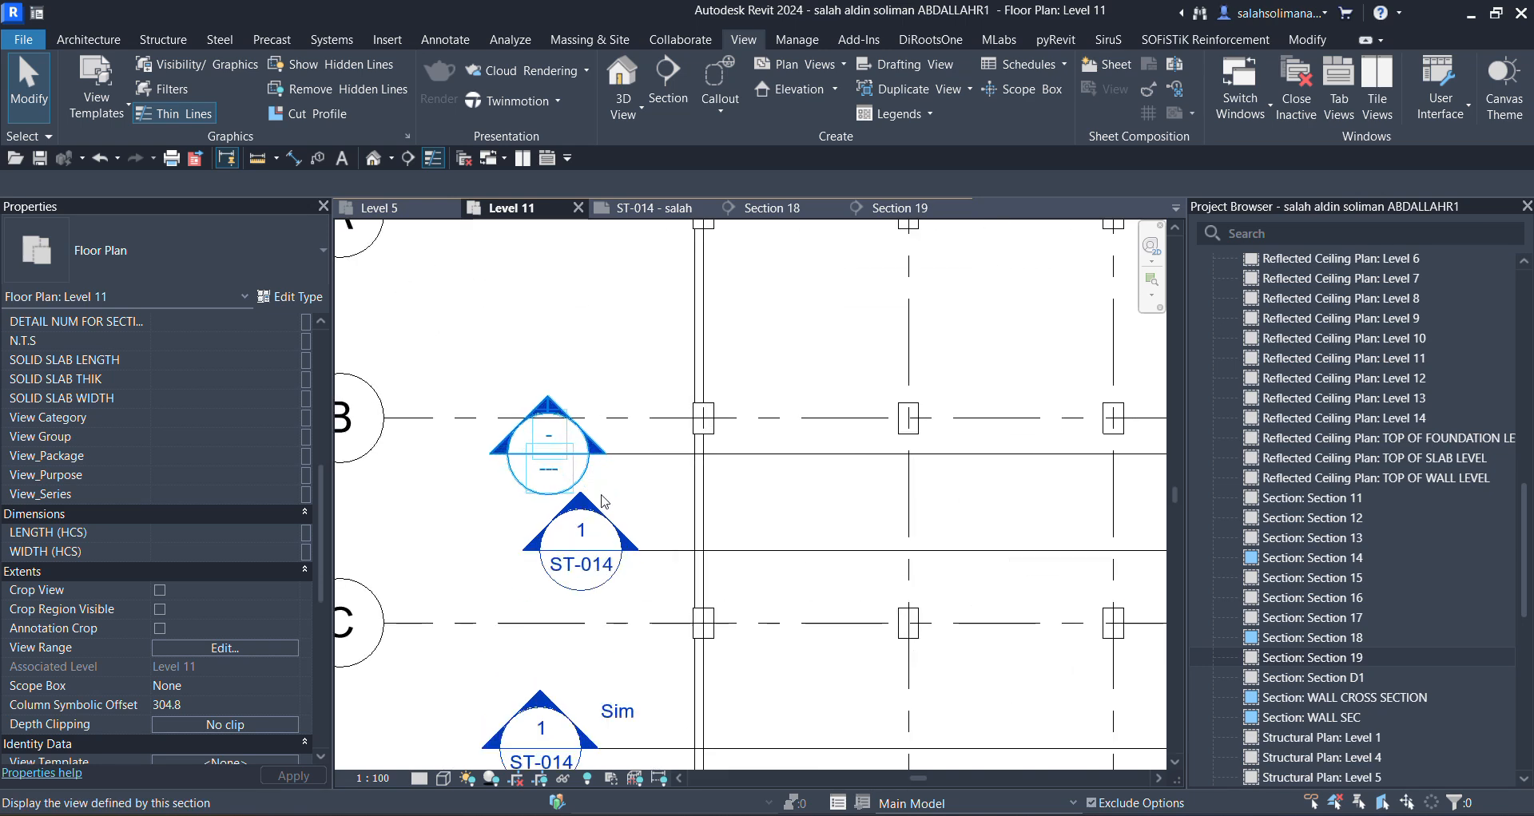
scroll(592, 542, up, 3)
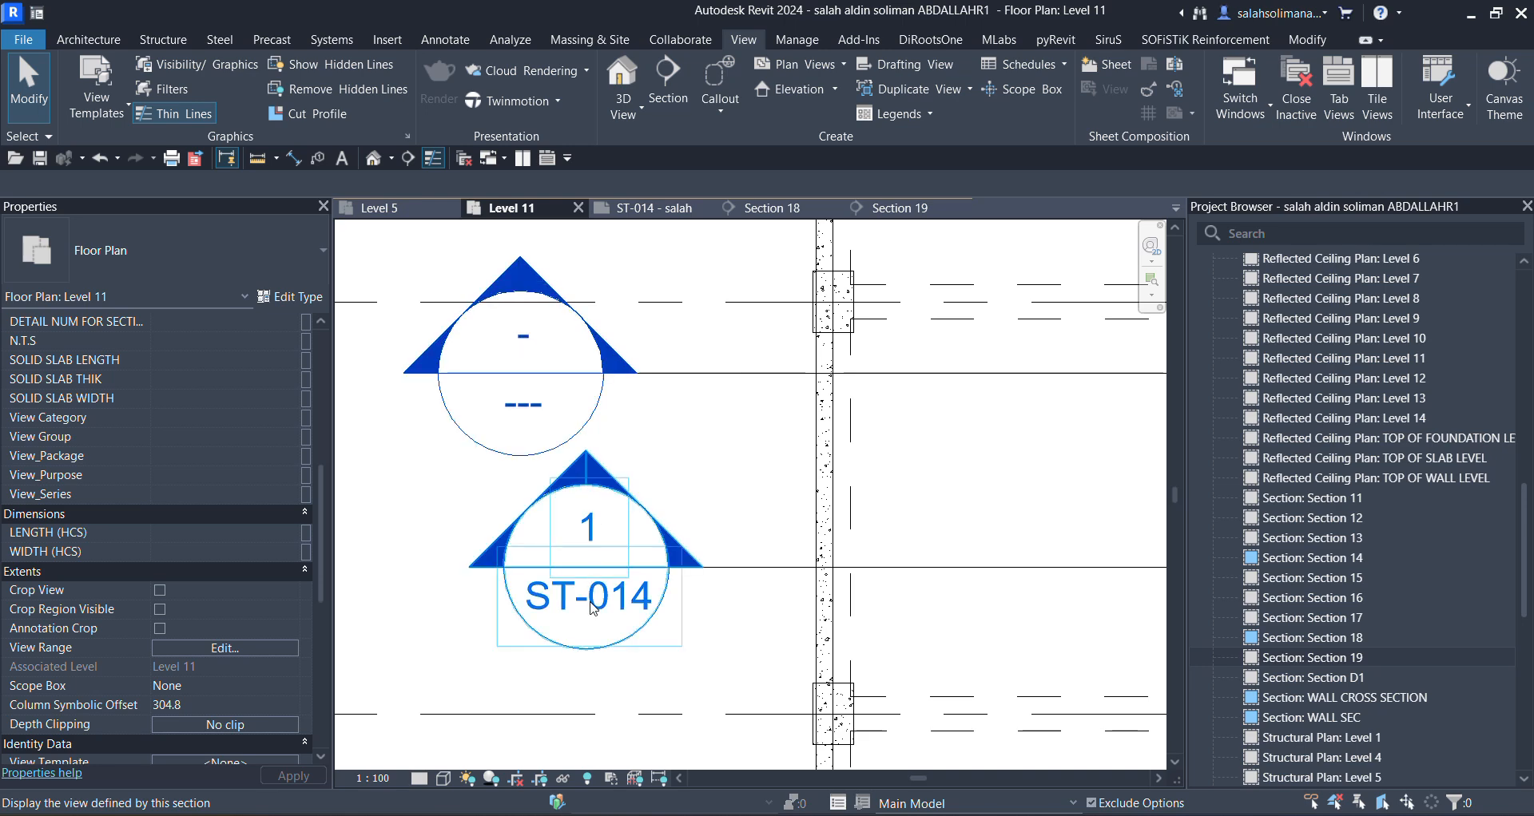
scroll(639, 551, down, 3)
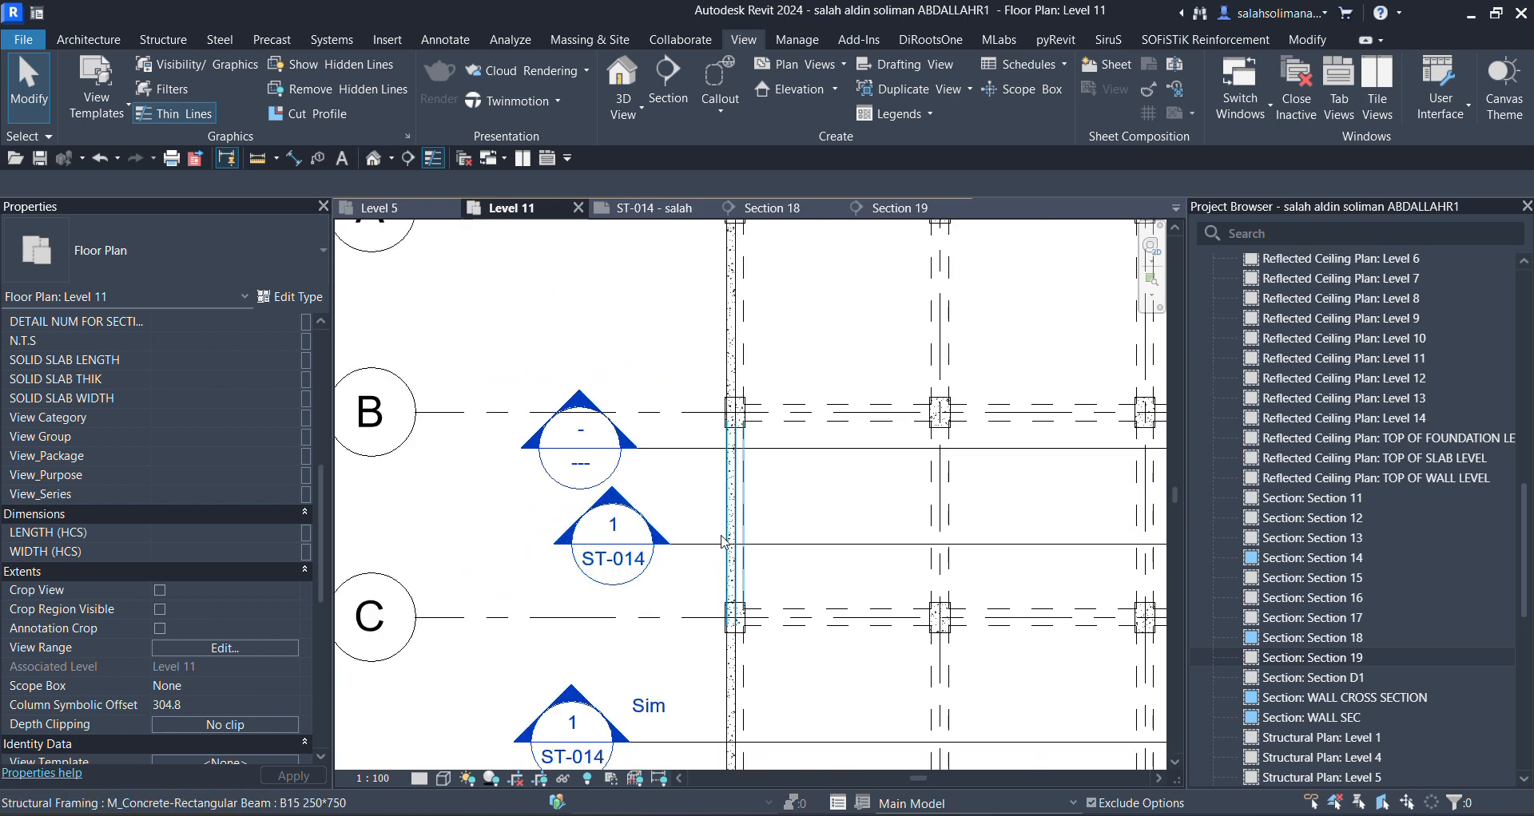
Select the Section 18 line to check its view name and sheet reference, and deselect it.
click(711, 544)
scroll(695, 519, down, 5)
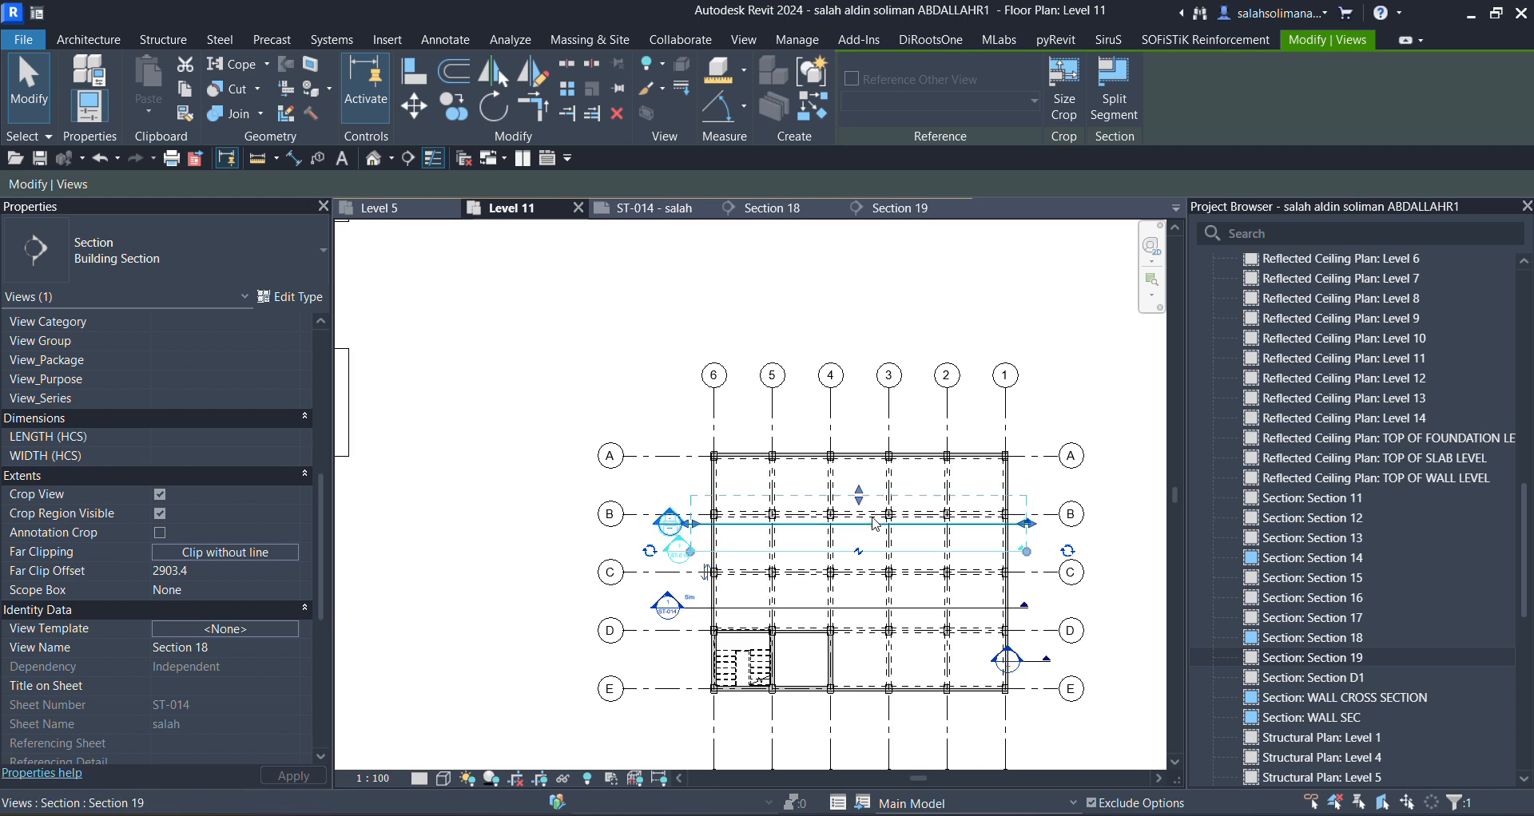
scroll(575, 525, up, 5)
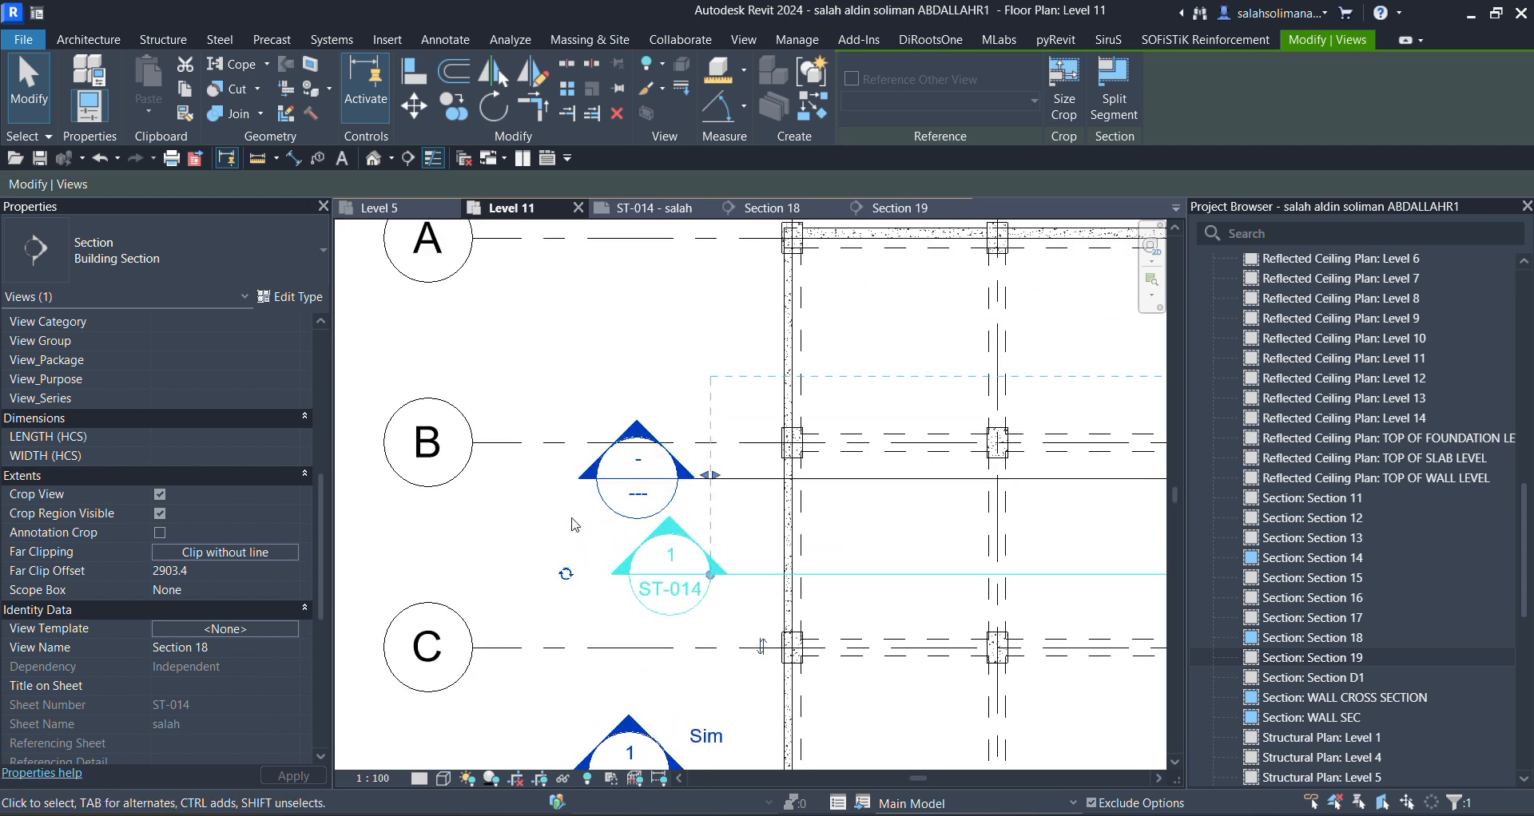
click(558, 550)
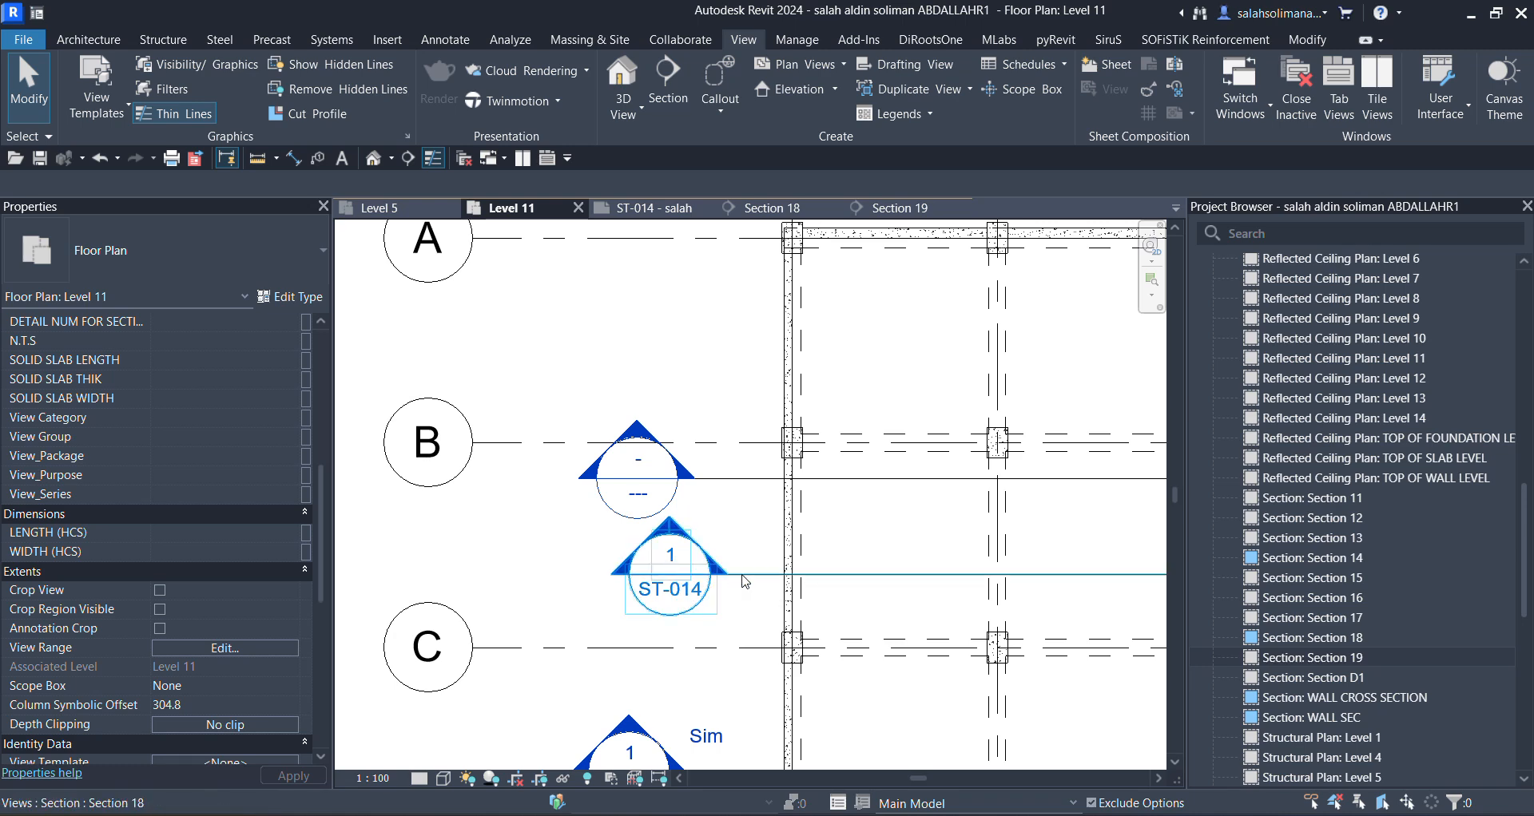
scroll(753, 589, down, 5)
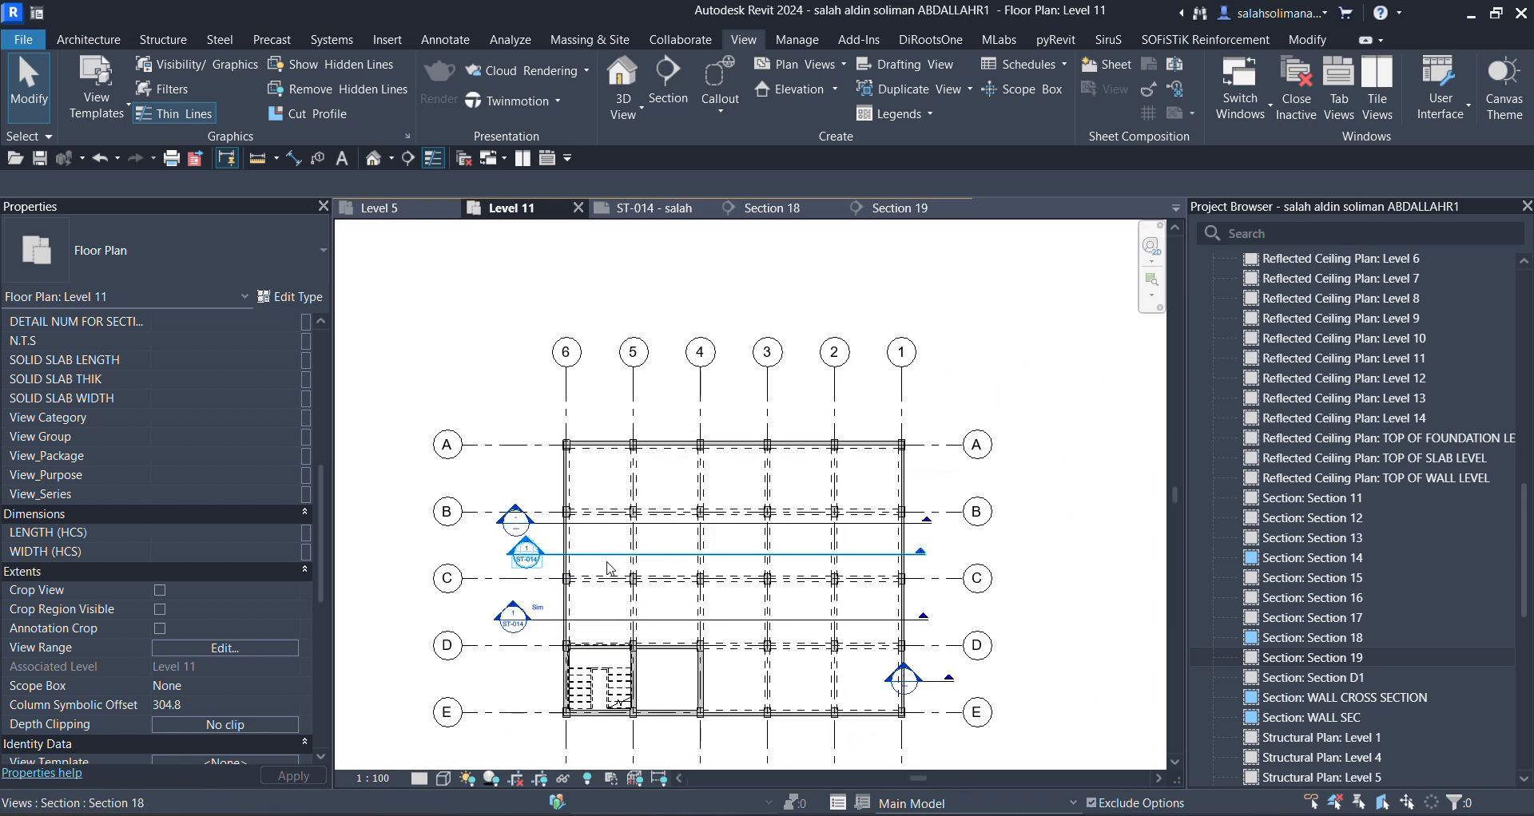
Open sheet ST-014 and move the Section 14 viewport down towards the lower middle of the sheet.
click(602, 528)
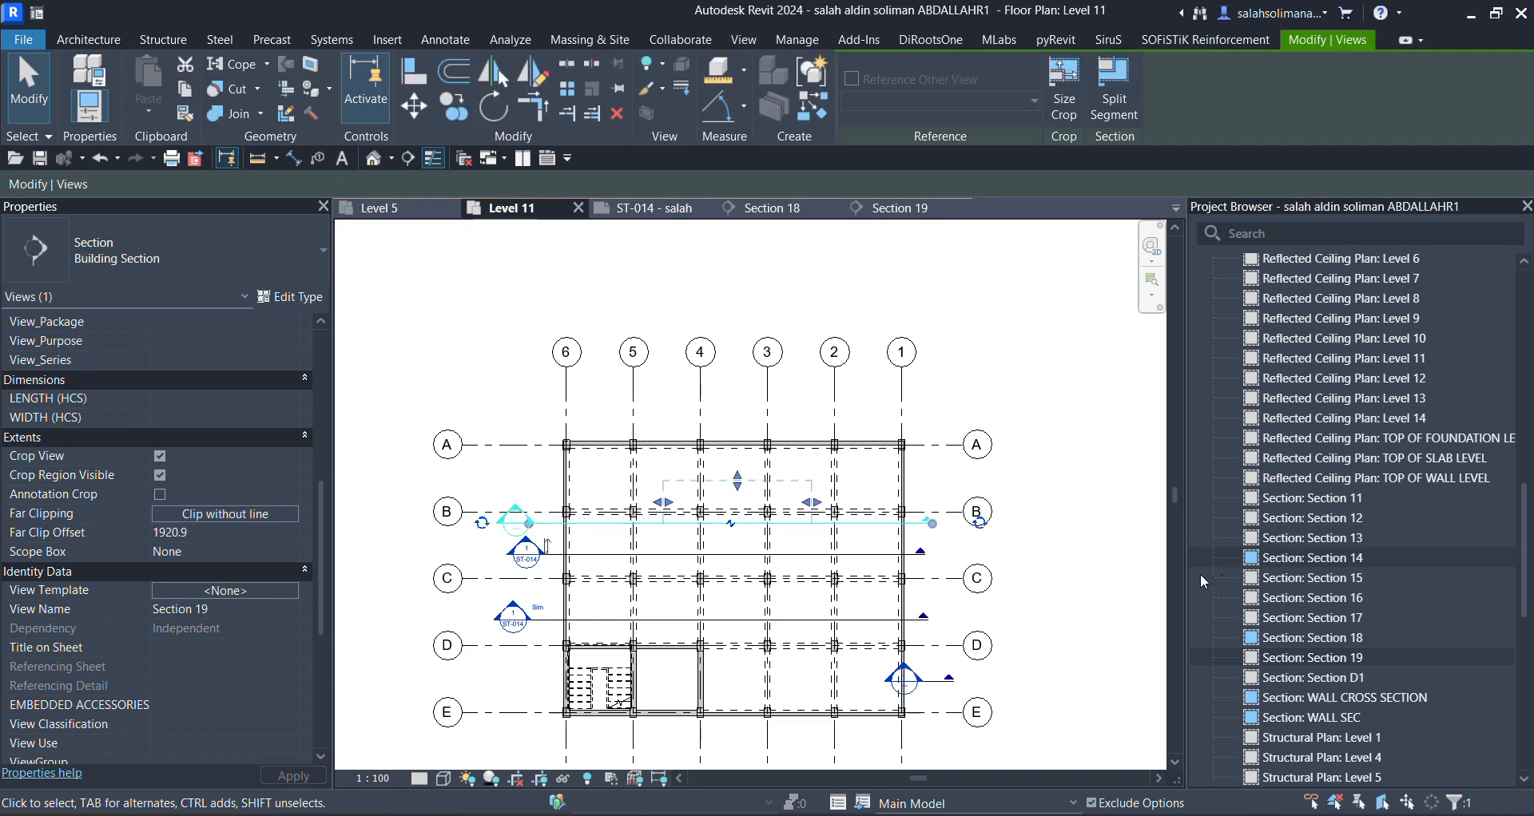
click(654, 209)
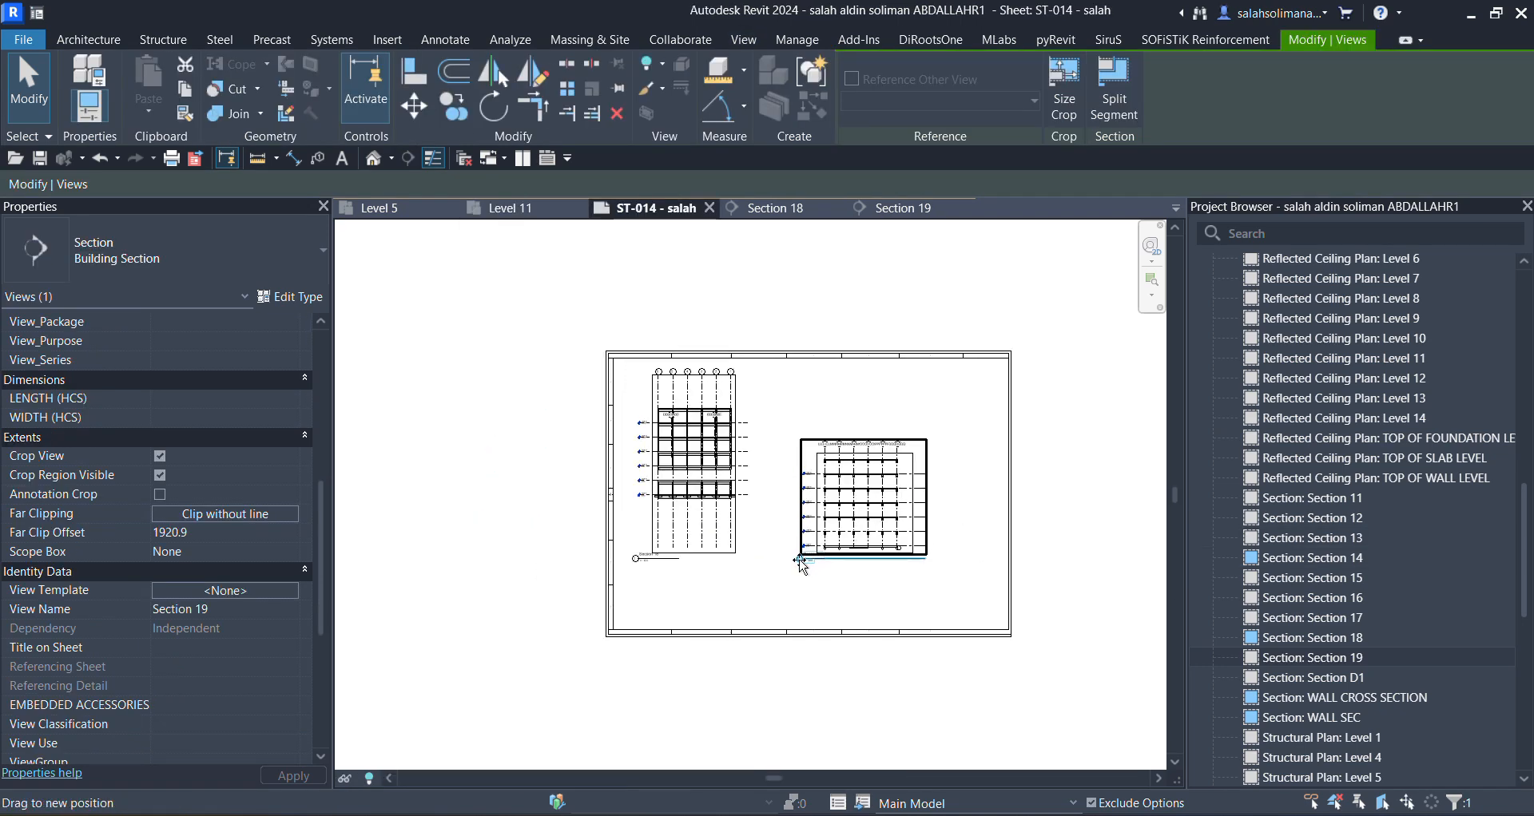
click(840, 542)
drag(840, 542, 852, 536)
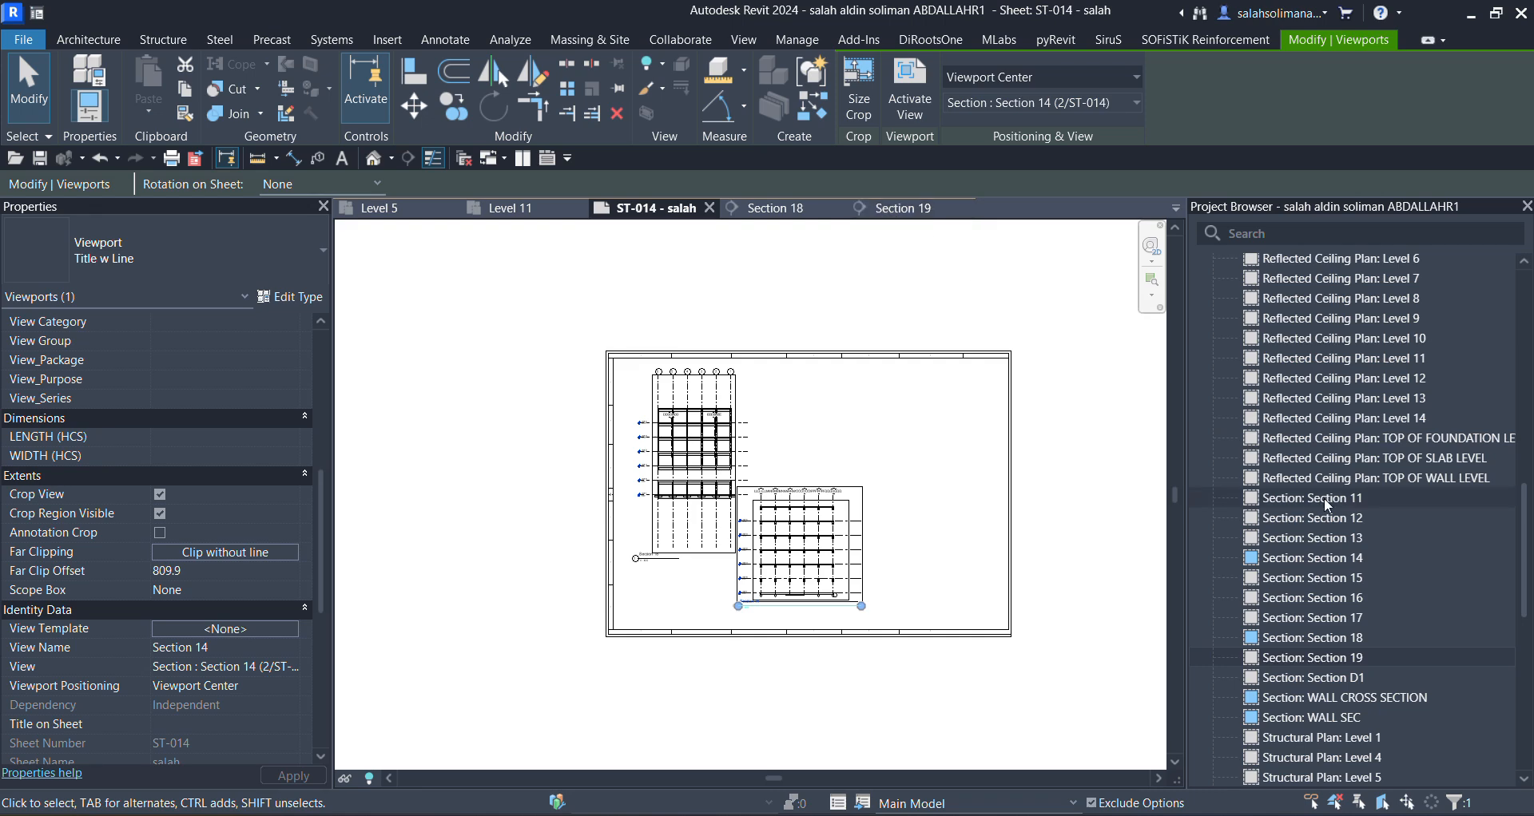
Place the Section 19 view on sheet ST-014 in the free area above and beside the Section 14 viewport.
drag(1368, 655, 939, 475)
click(887, 437)
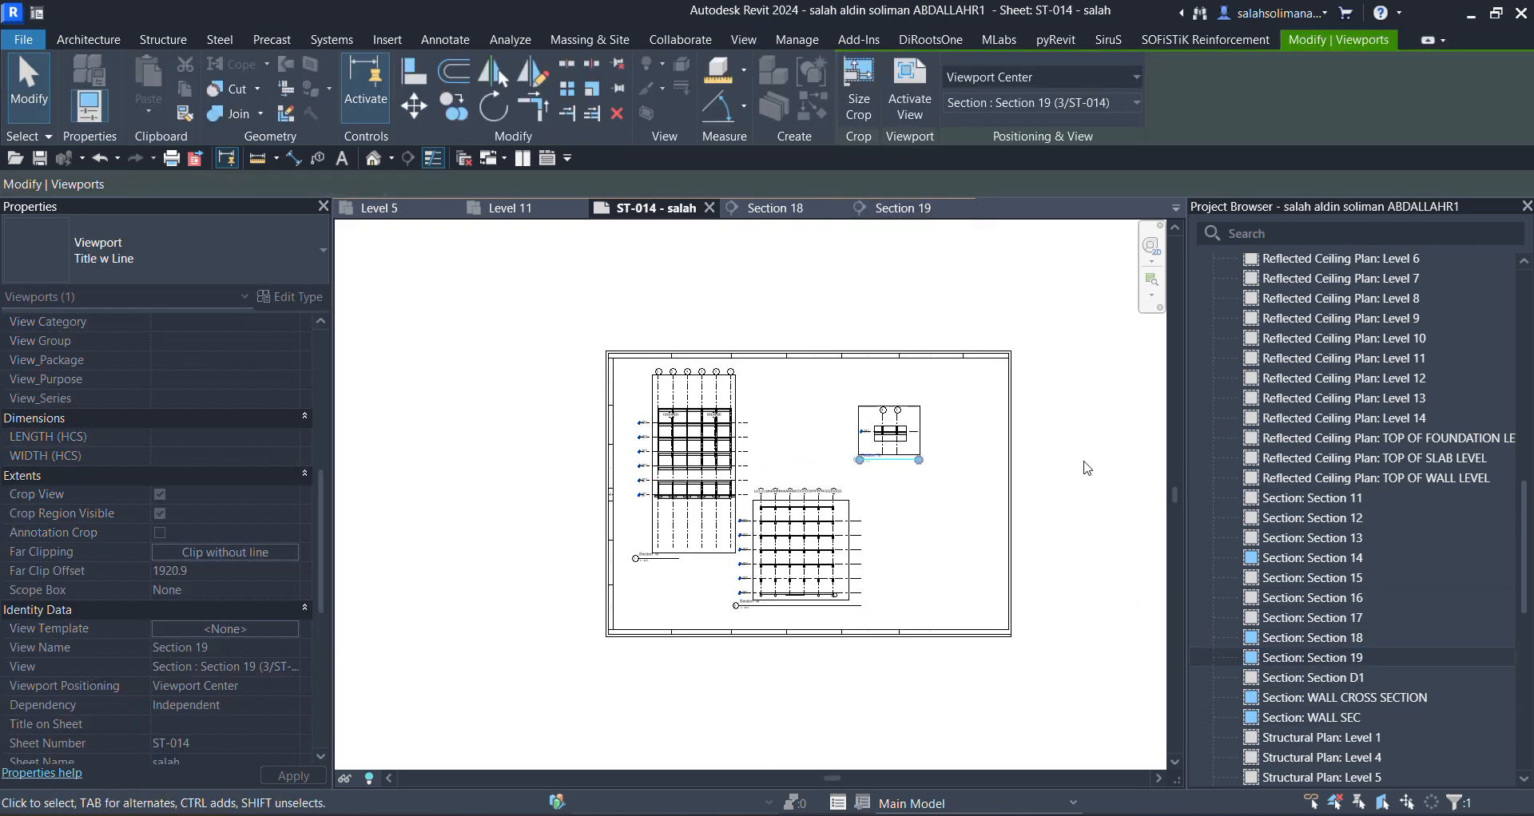
click(1036, 468)
Shorten the title line of the Section 19 viewport to just beyond the title text and deselect the viewport.
scroll(900, 432, up, 5)
click(929, 558)
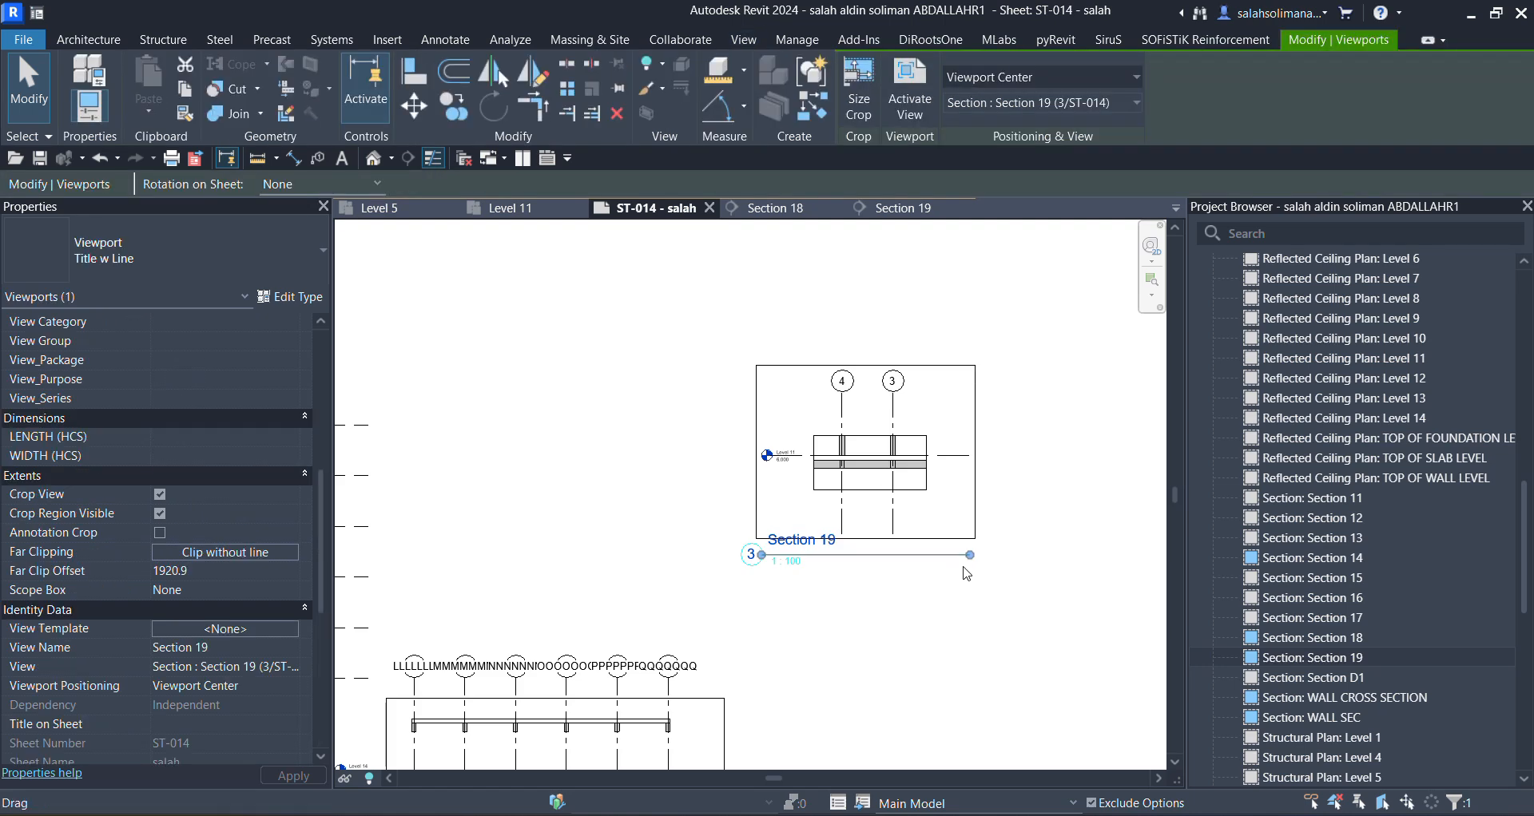
drag(849, 560, 829, 558)
click(792, 608)
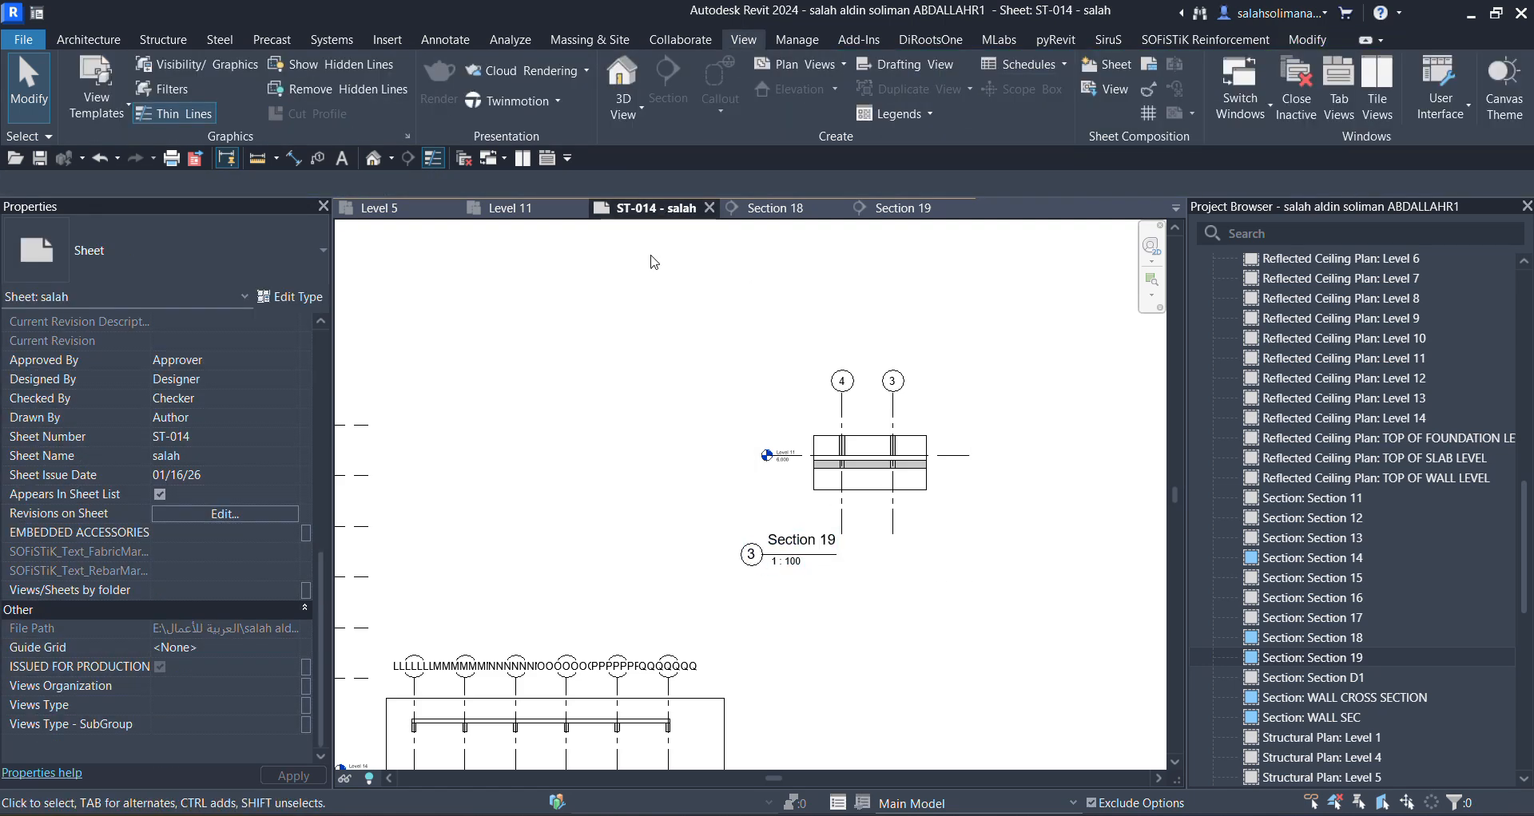
Return to the Level 11 plan and check the detail number and sheet reference in the Section 19 head.
scroll(694, 499, down, 3)
click(501, 207)
scroll(533, 554, up, 5)
scroll(533, 555, up, 3)
scroll(608, 448, up, 2)
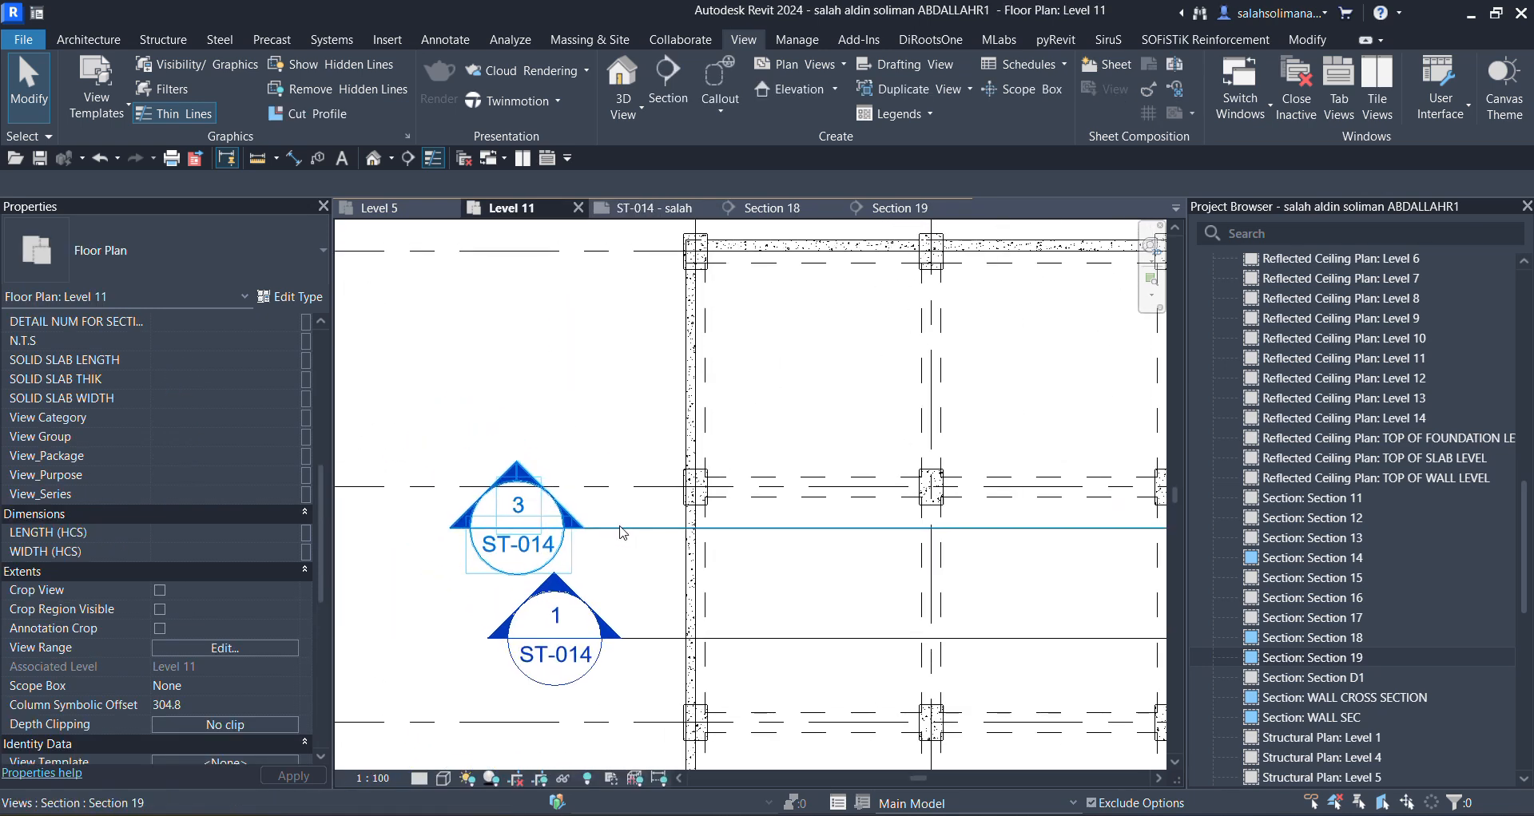
click(594, 532)
scroll(523, 524, up, 2)
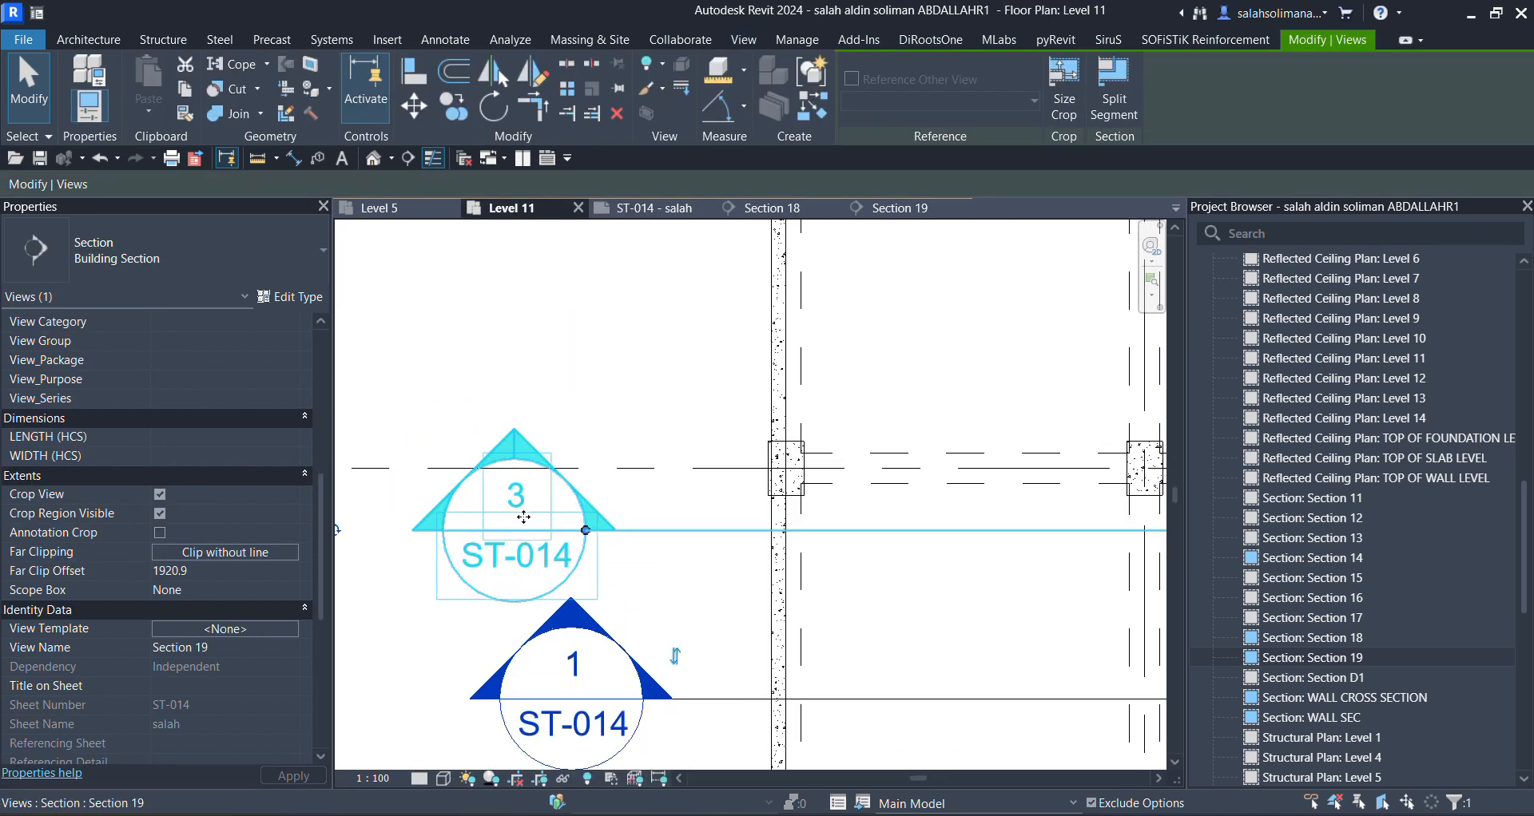
scroll(569, 583, down, 5)
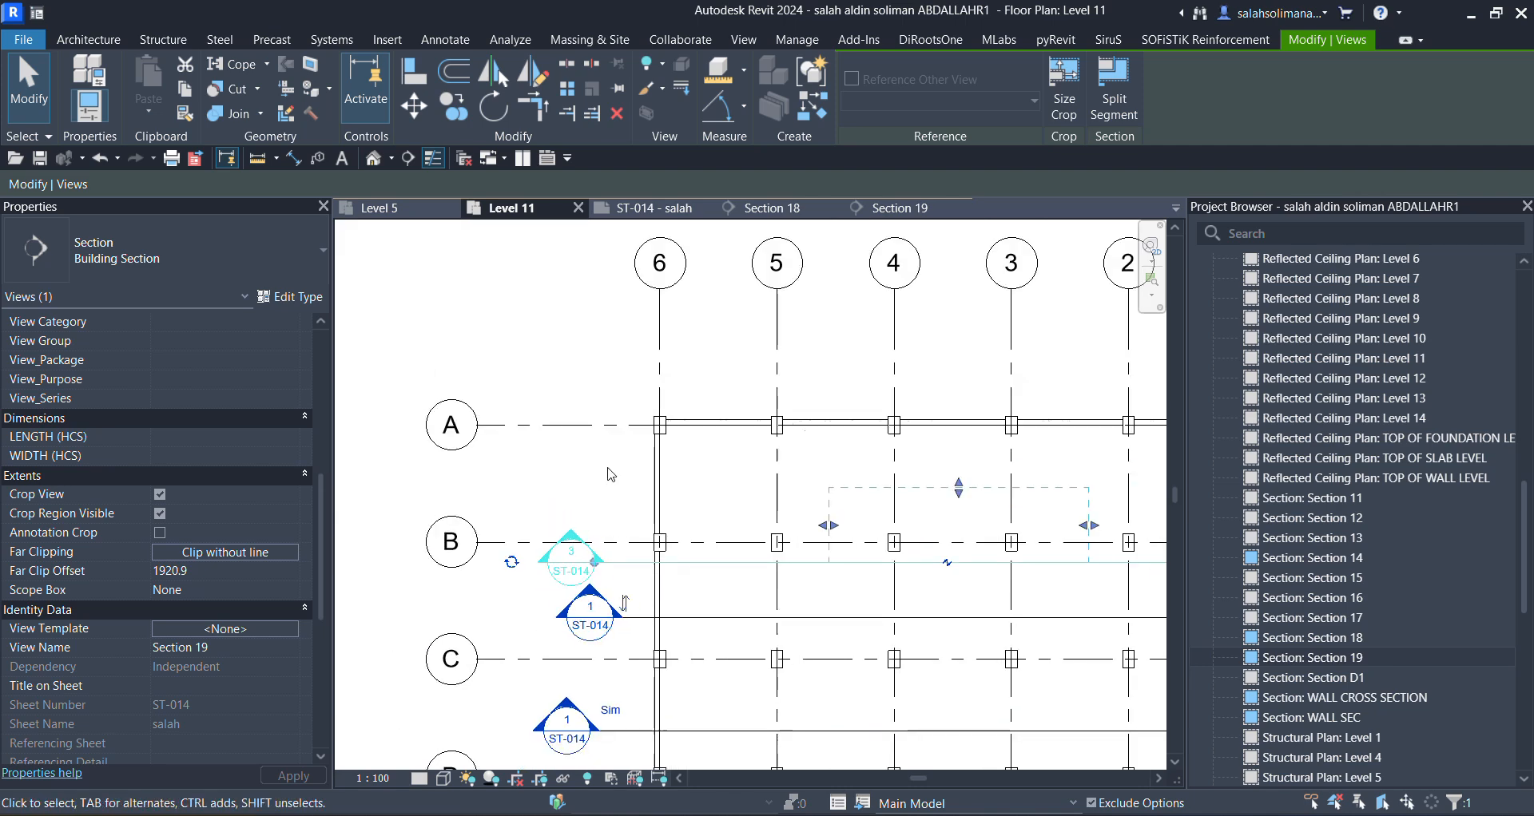
key(Escape)
Compare the Section 19 head in the plan with its viewport title on sheet ST-014, and return to Level 11.
scroll(643, 535, up, 3)
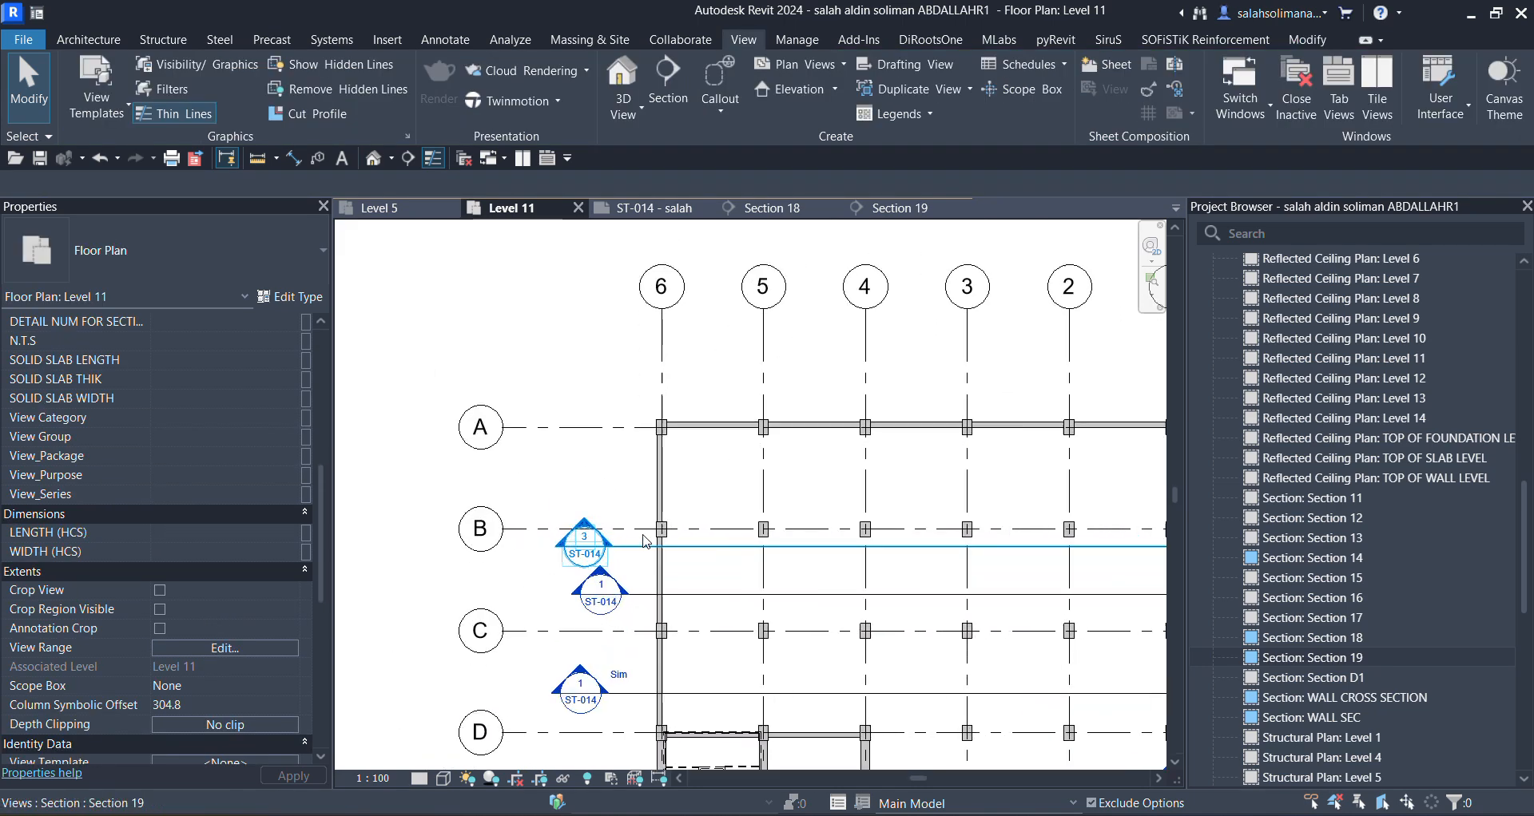
click(647, 548)
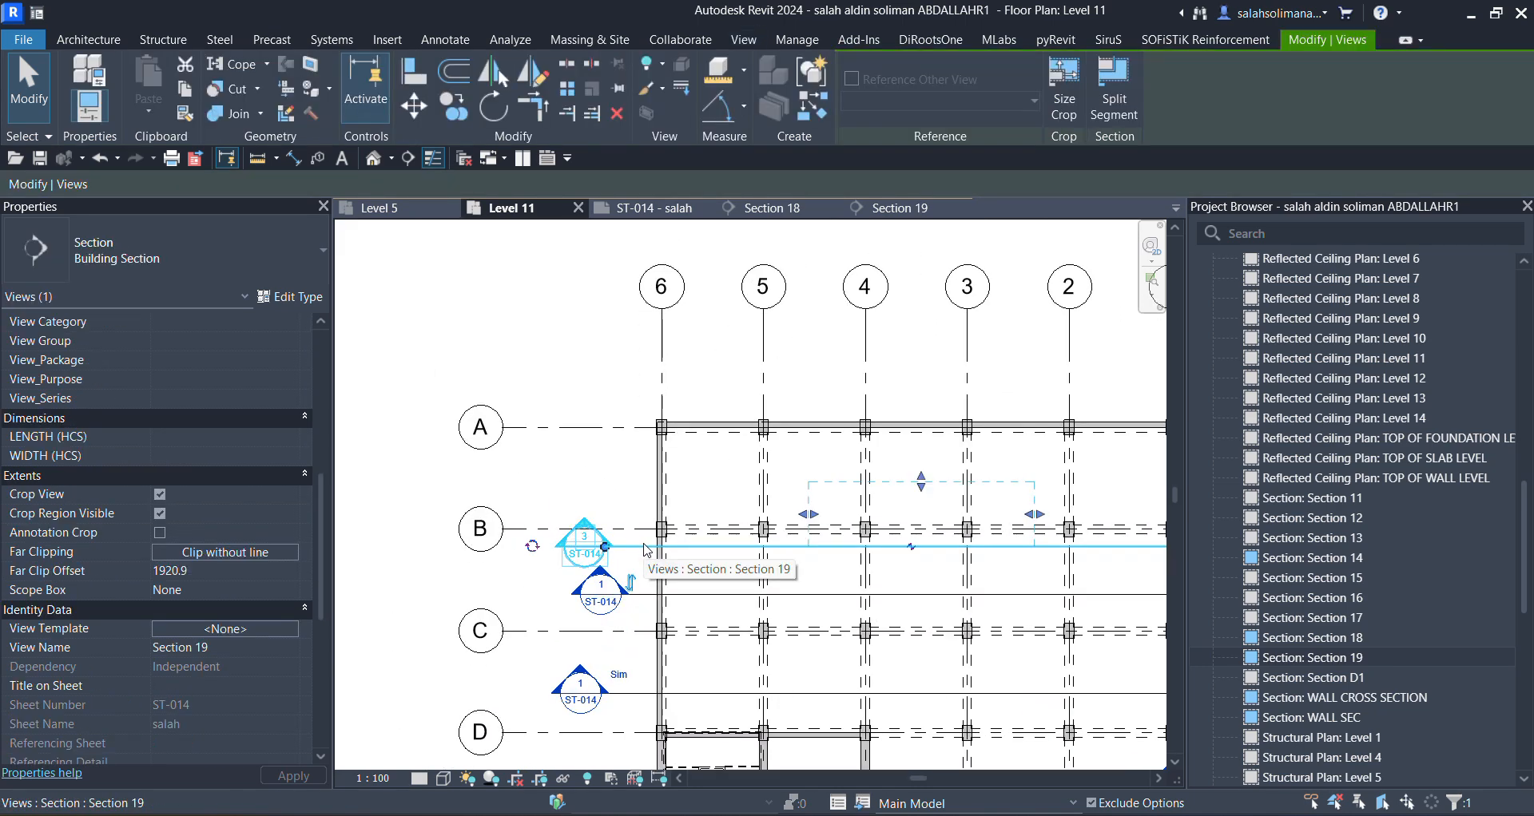
scroll(584, 563, up, 2)
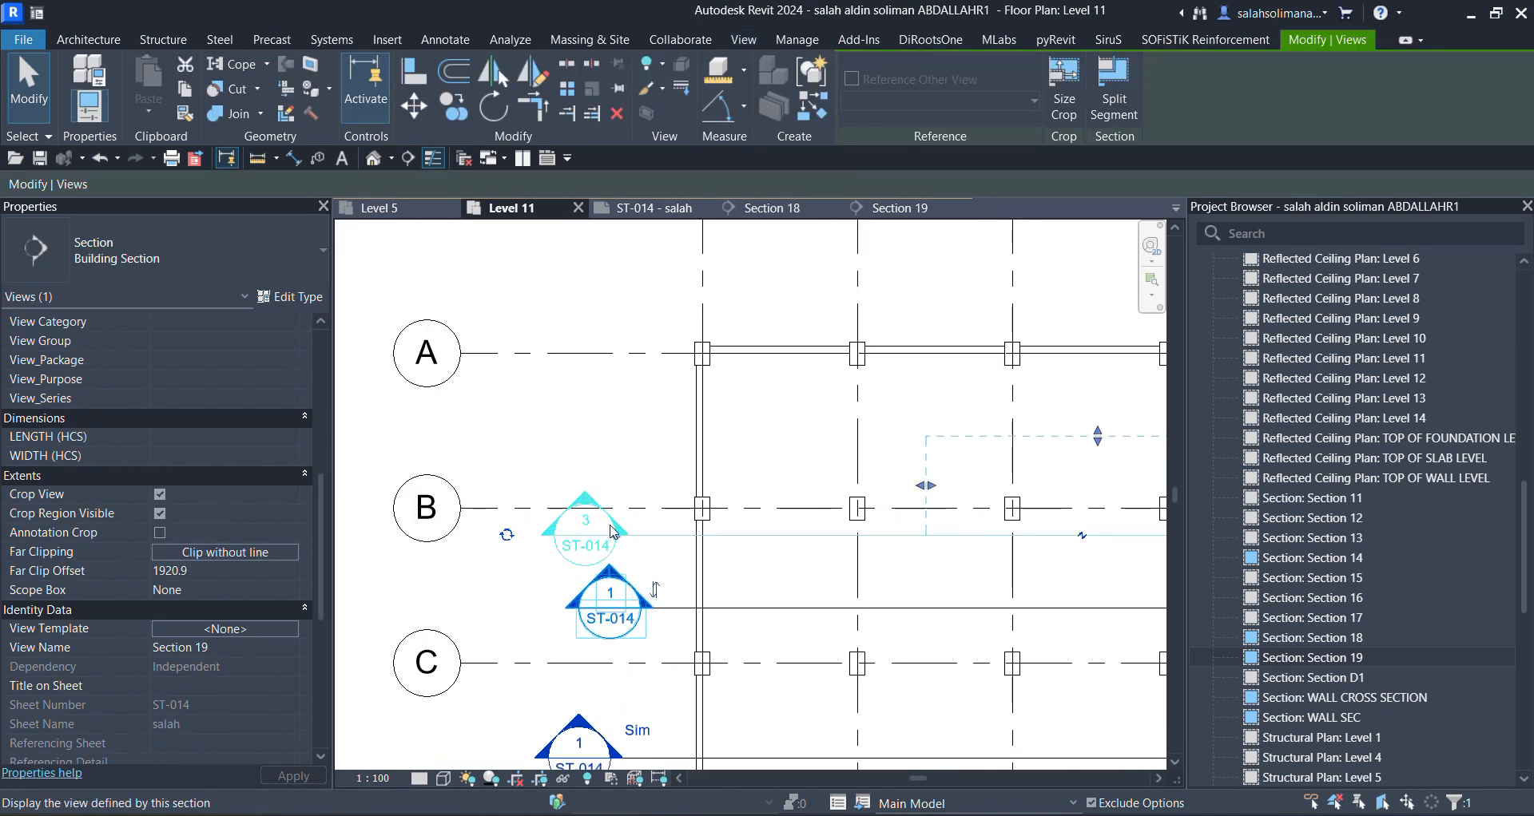
click(651, 210)
scroll(711, 550, up, 5)
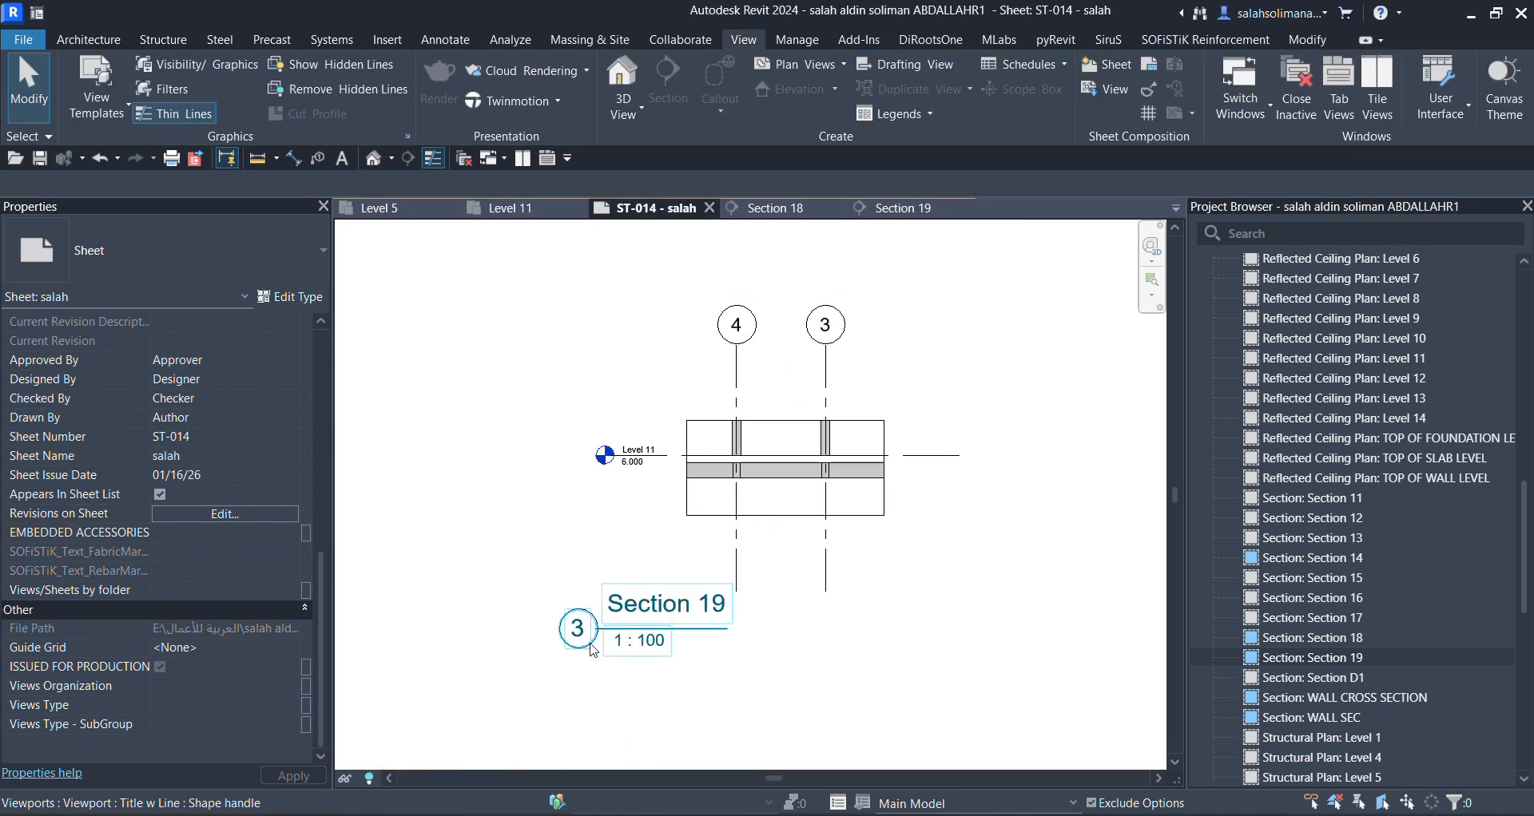
click(518, 209)
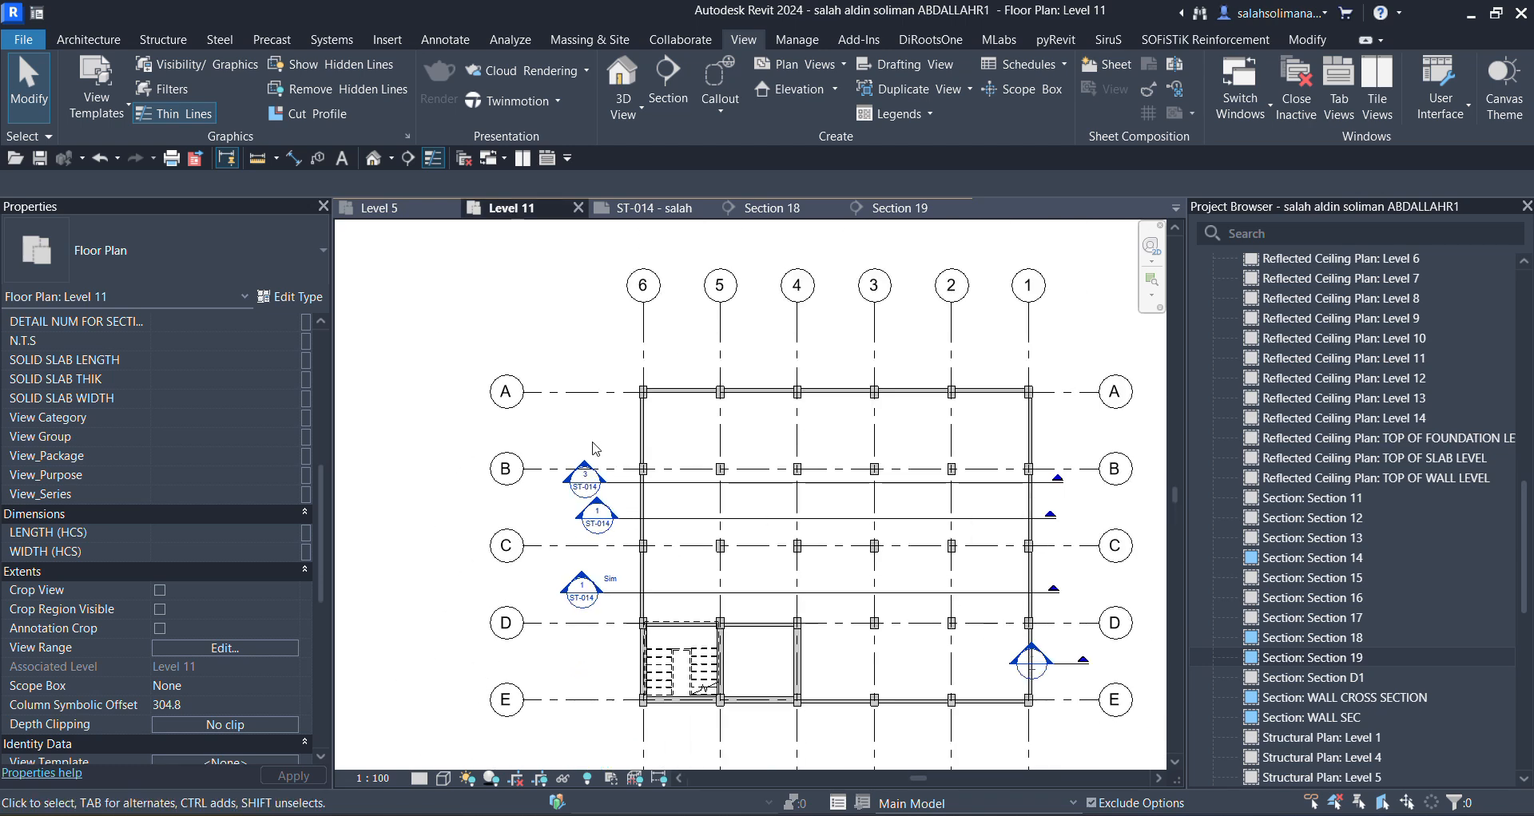
Flip the viewing direction of Section 19 and flip it back towards grid A.
click(852, 493)
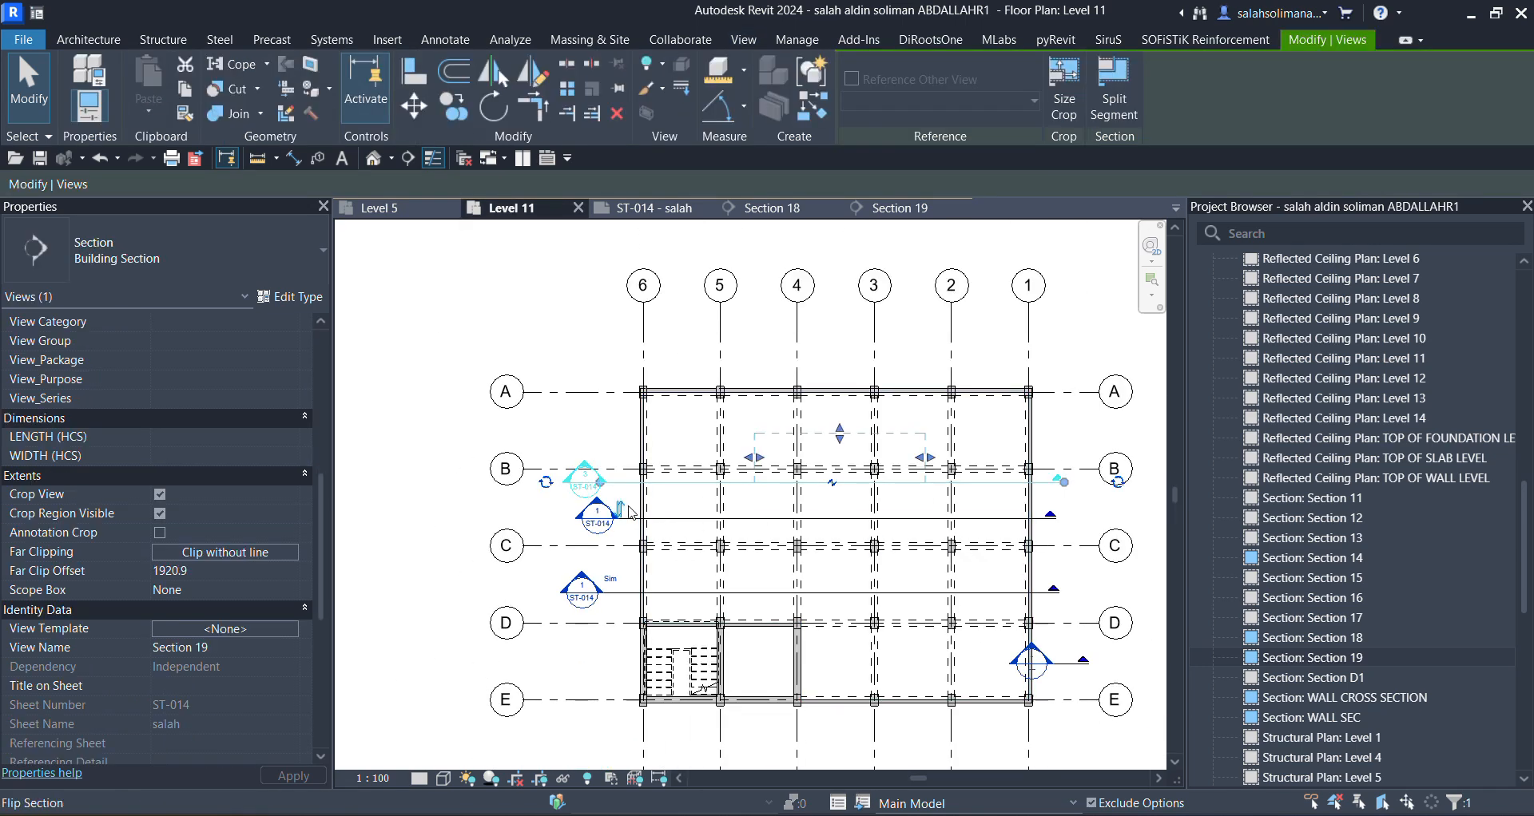
scroll(826, 507, up, 1)
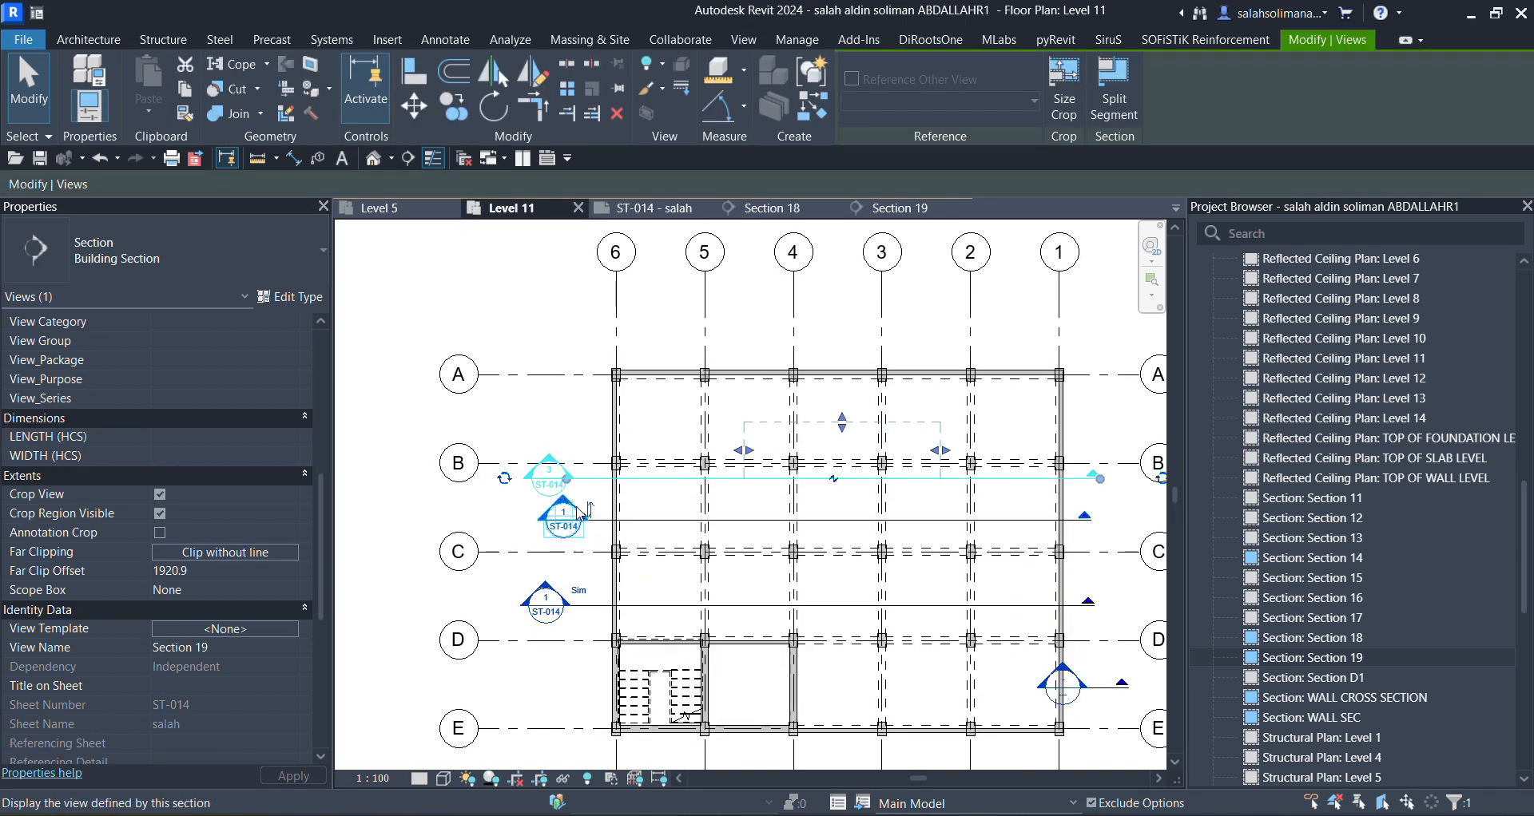
scroll(583, 511, up, 2)
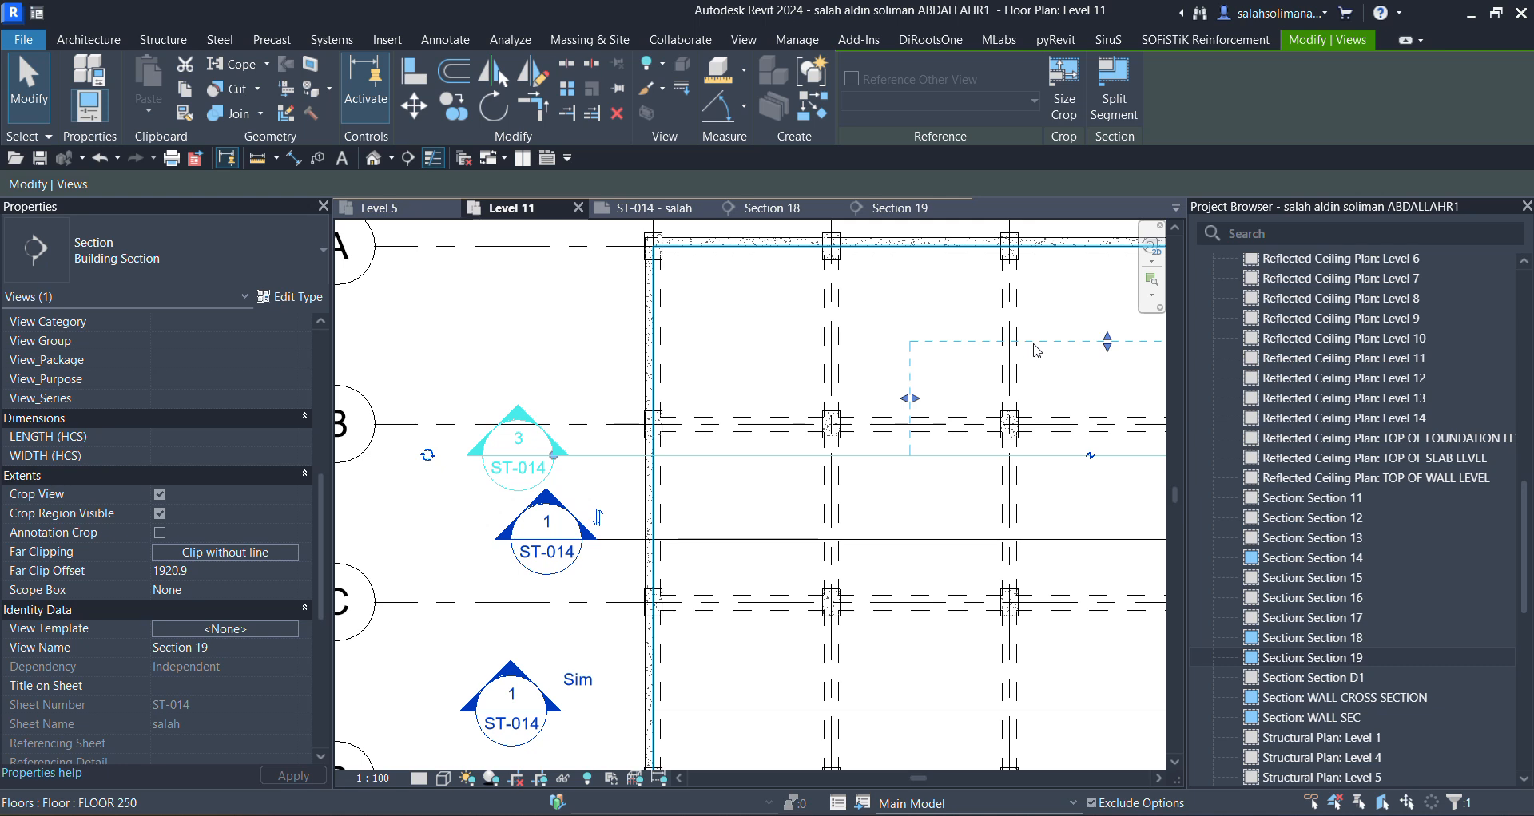
click(599, 519)
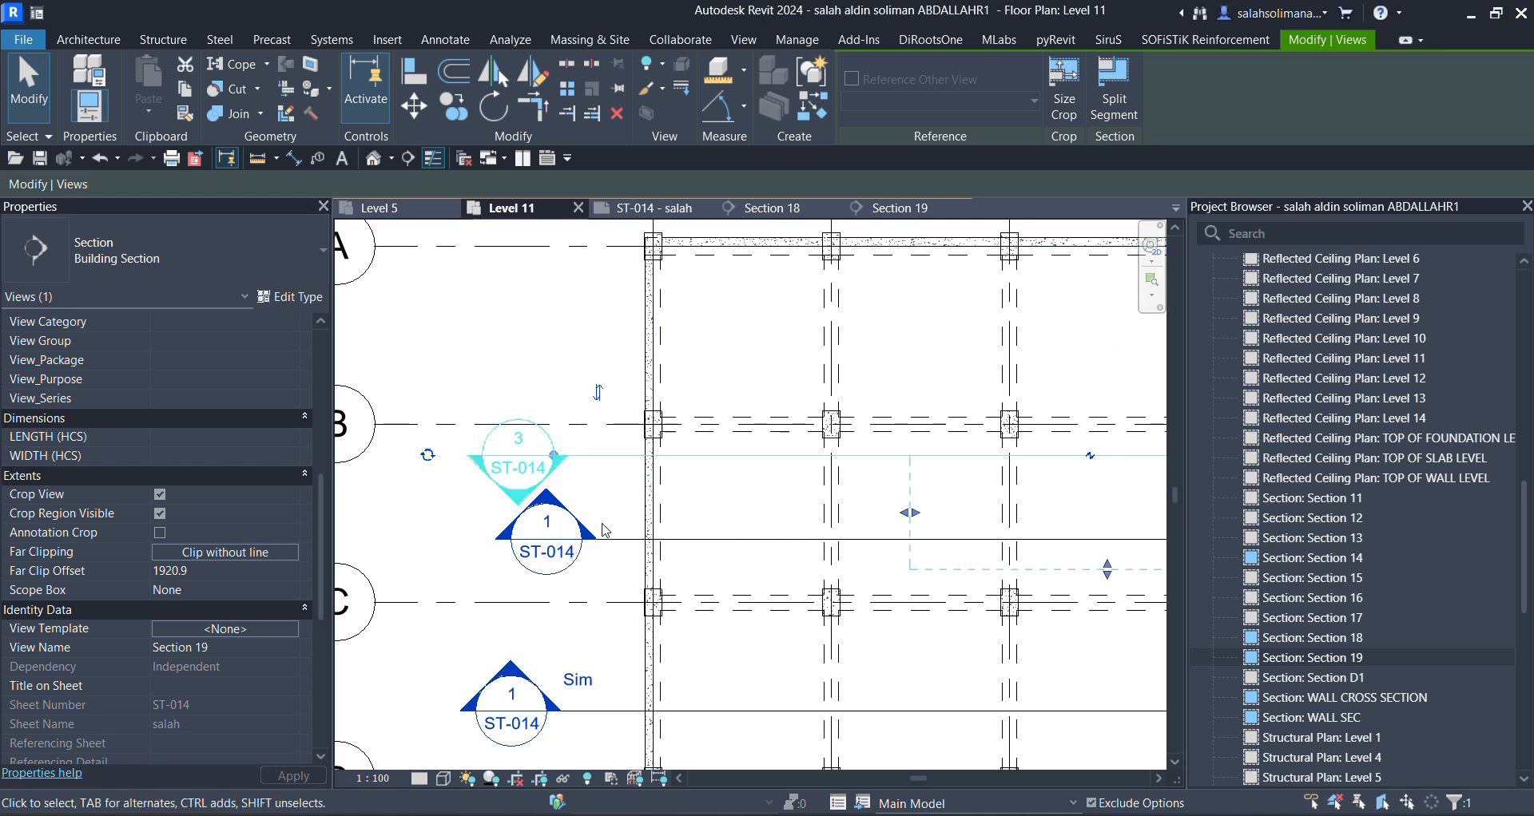
click(598, 393)
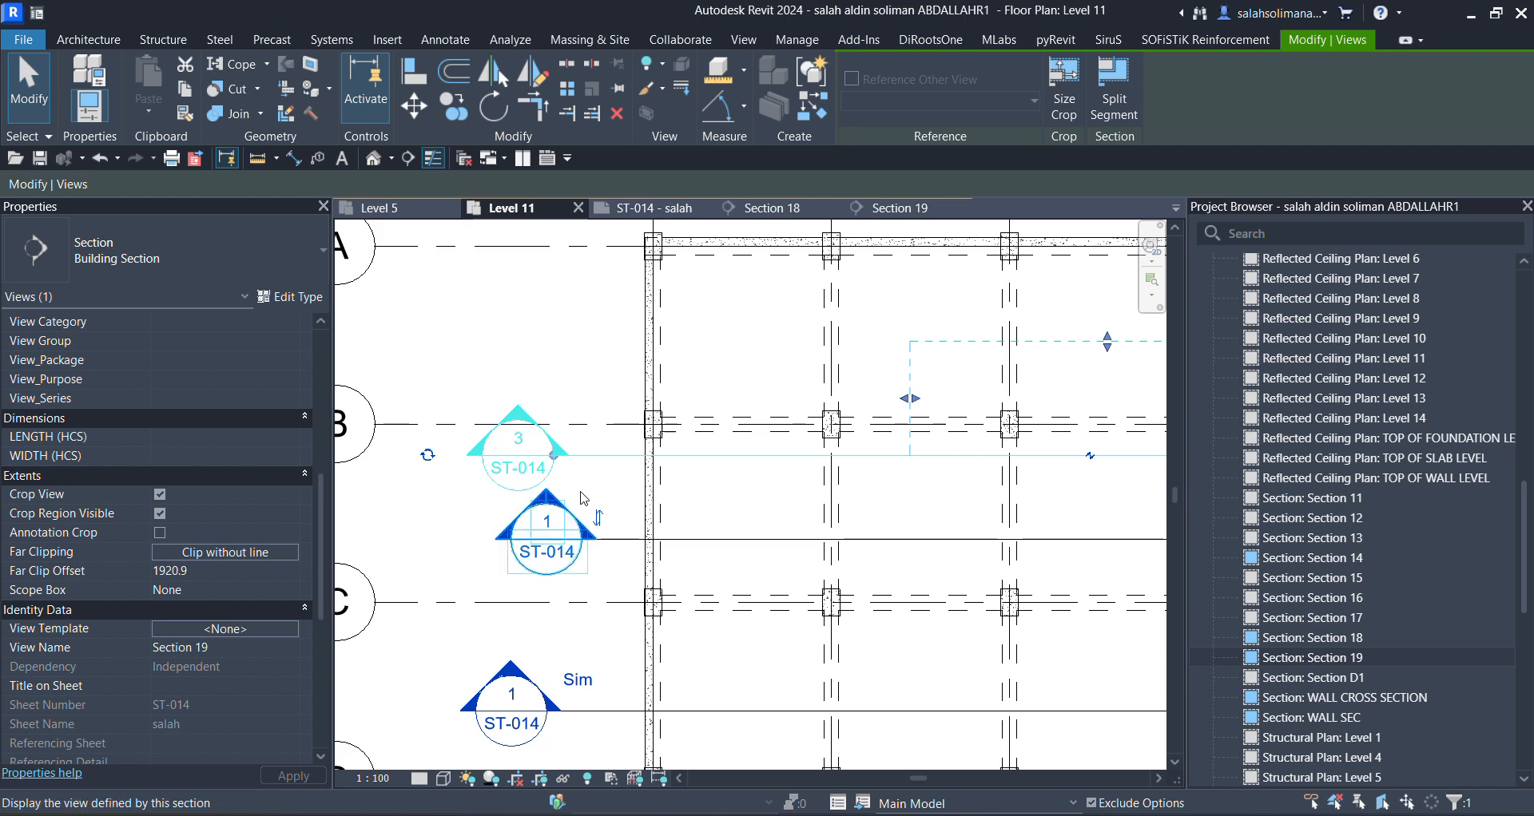
Cycle the head symbol at the grid 6 end of Section 19 and undo the change.
scroll(615, 478, down, 3)
scroll(589, 467, up, 3)
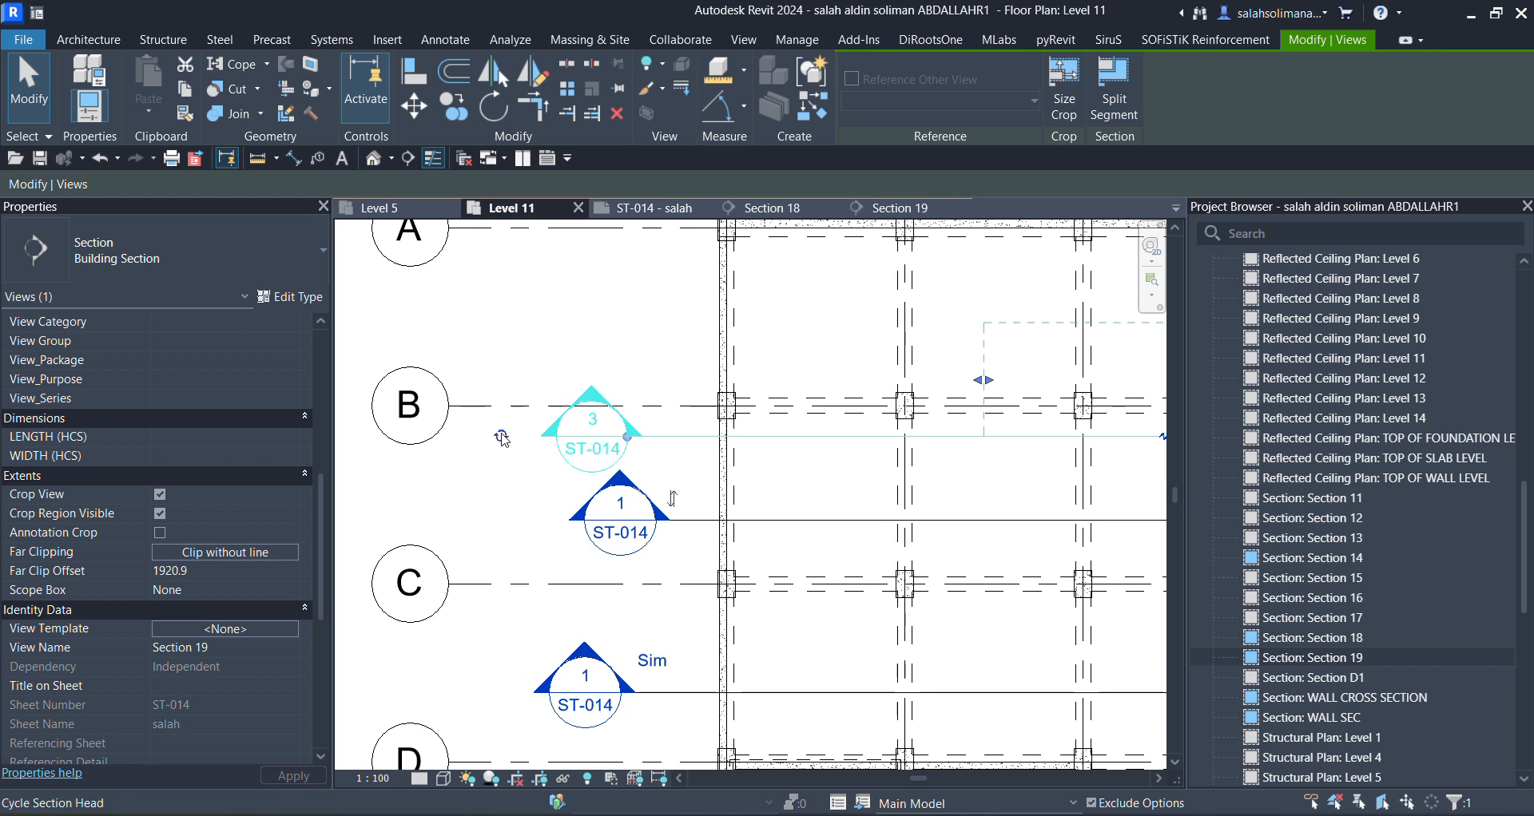
click(501, 439)
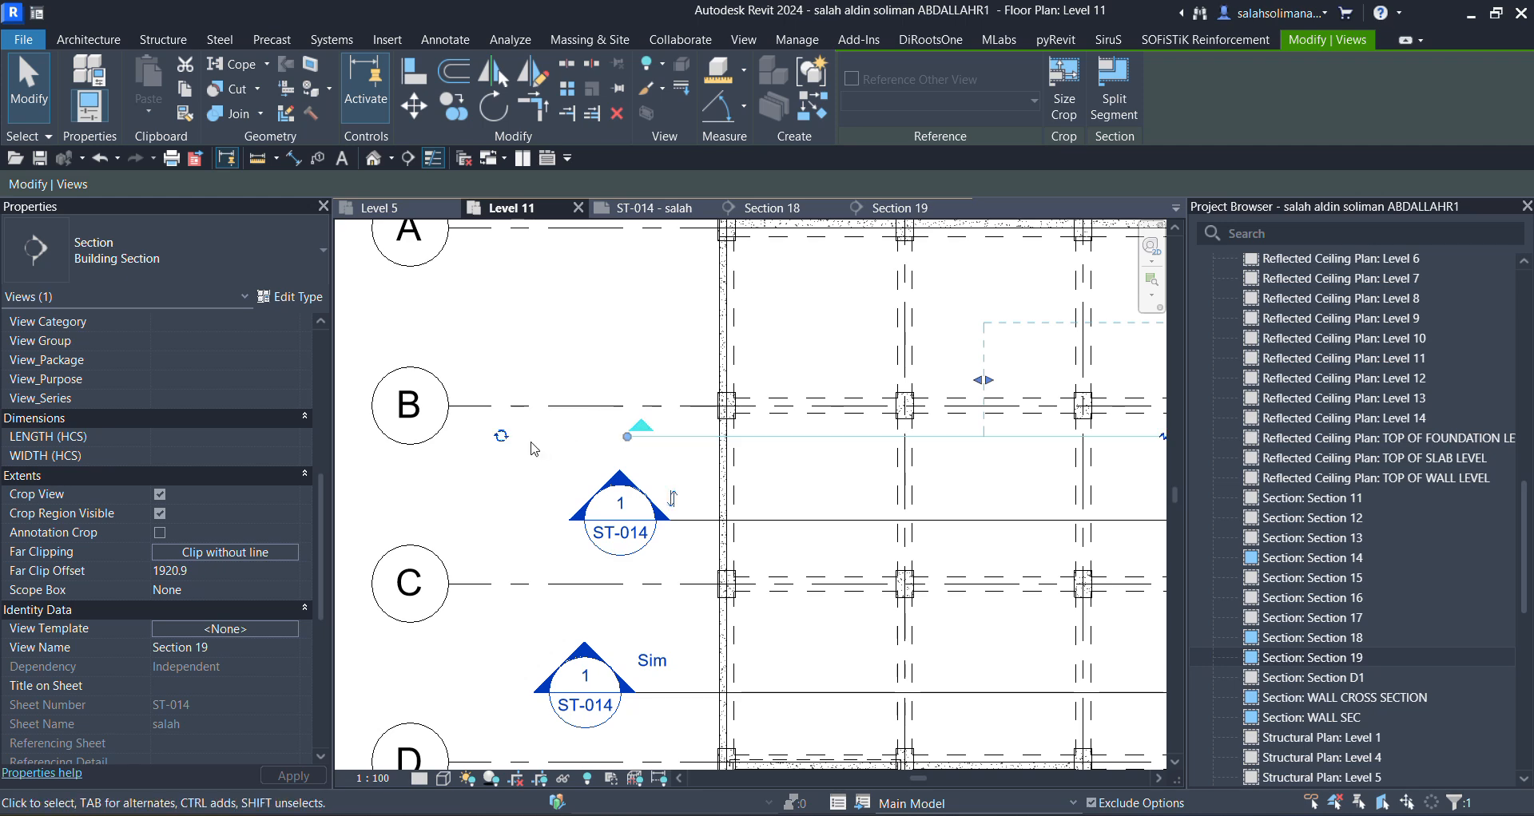
click(105, 161)
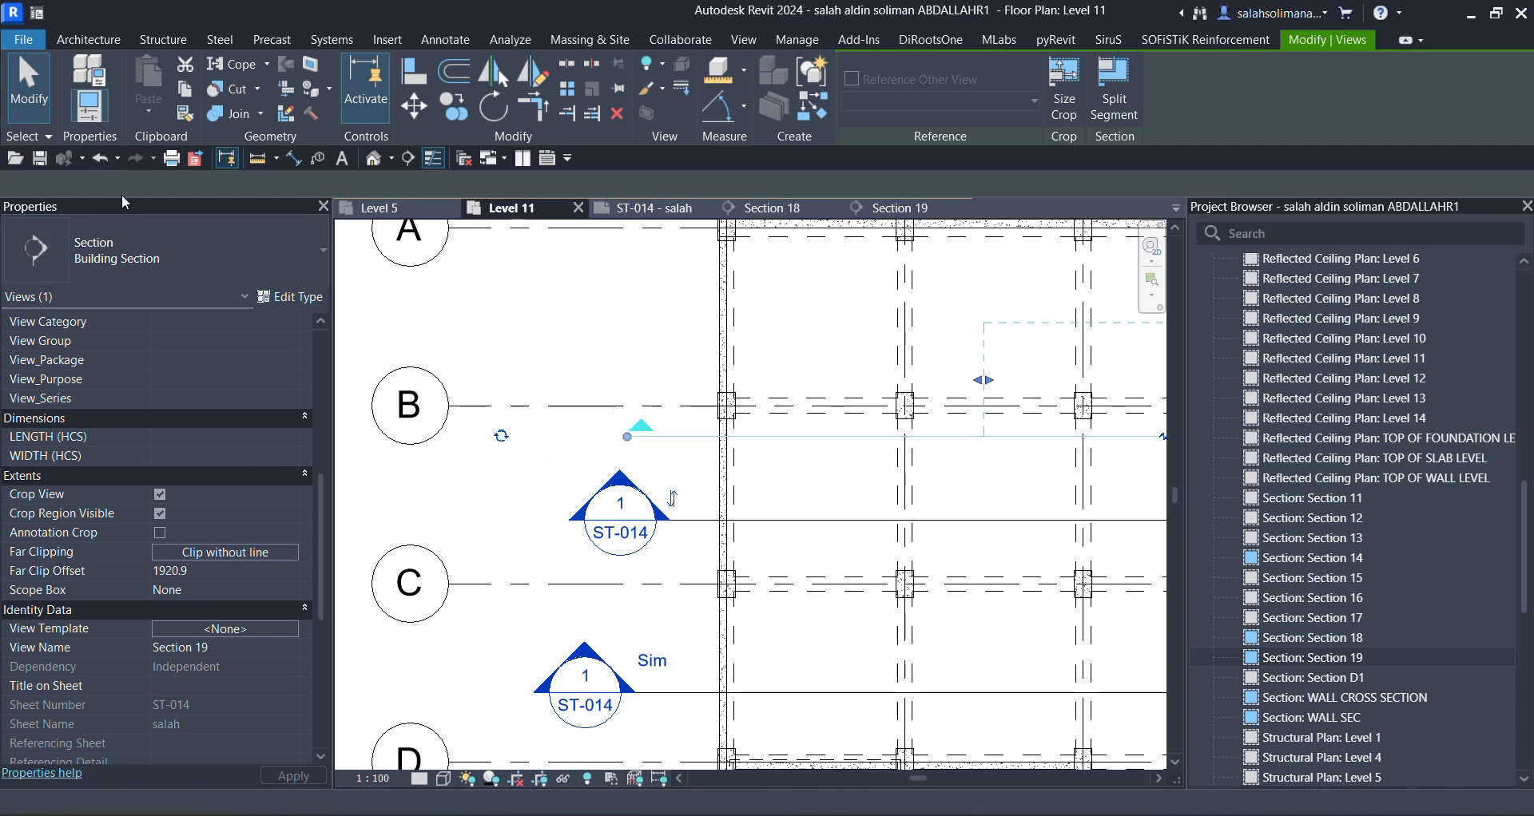
scroll(585, 444, down, 6)
scroll(869, 483, down, 1)
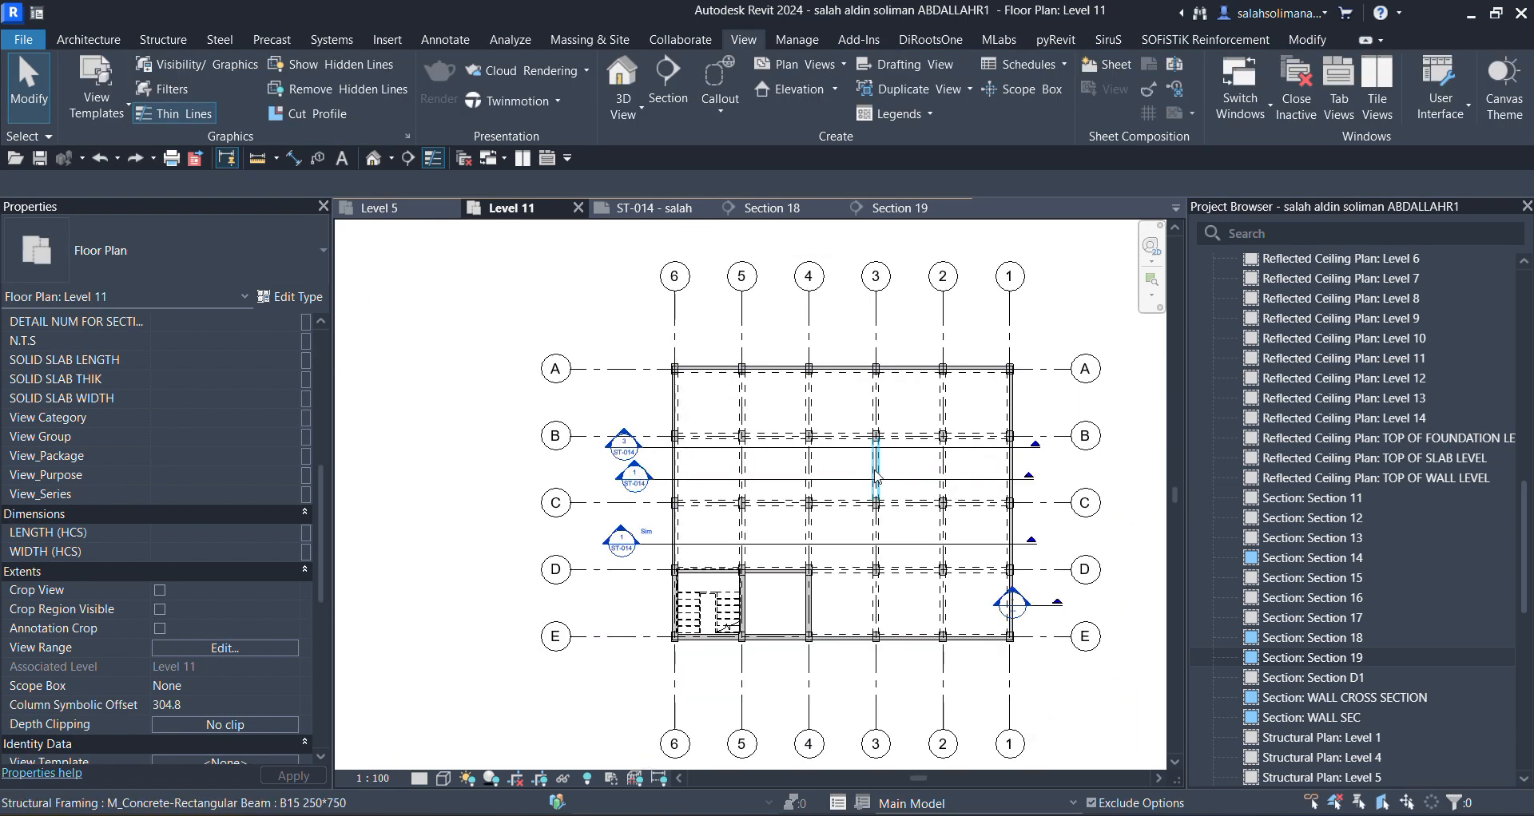
Break the Section 19 line with a gap and adjust the gap's ends, moving one near grid 6.
click(725, 455)
scroll(840, 464, up, 4)
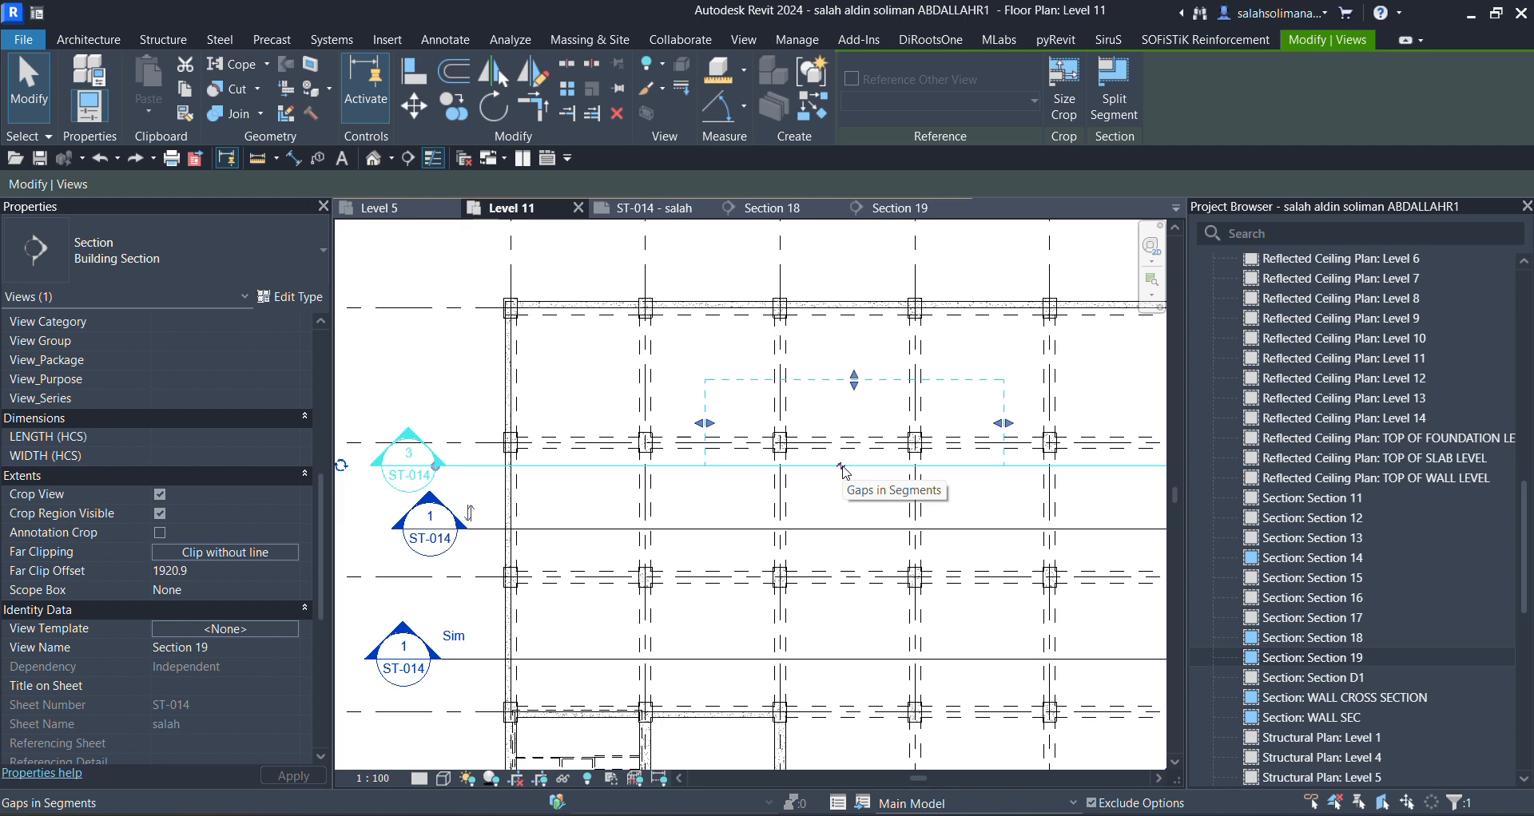
click(842, 466)
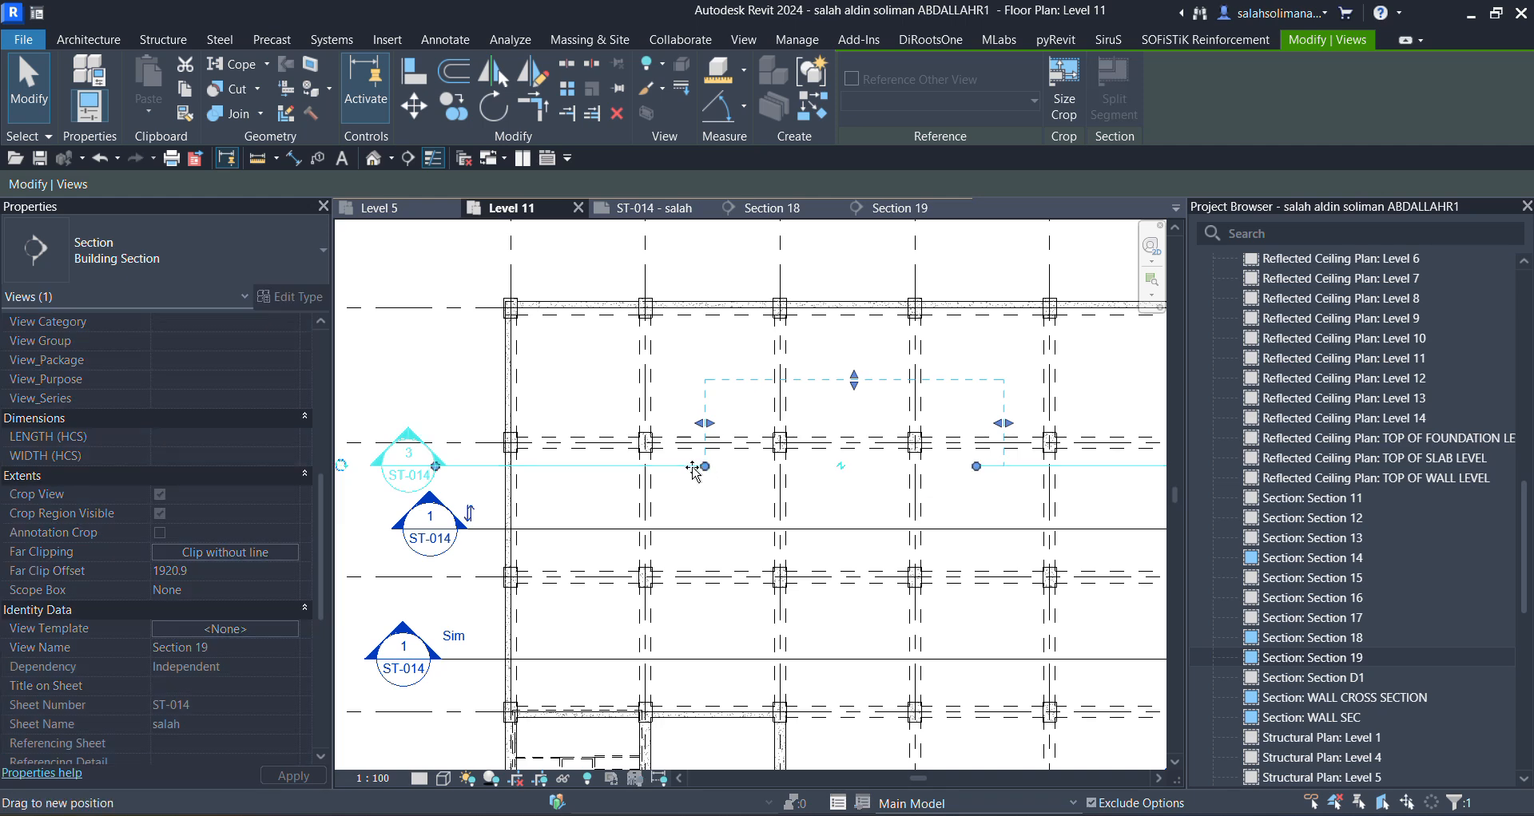
drag(506, 458, 497, 464)
middle_drag(854, 491, 708, 511)
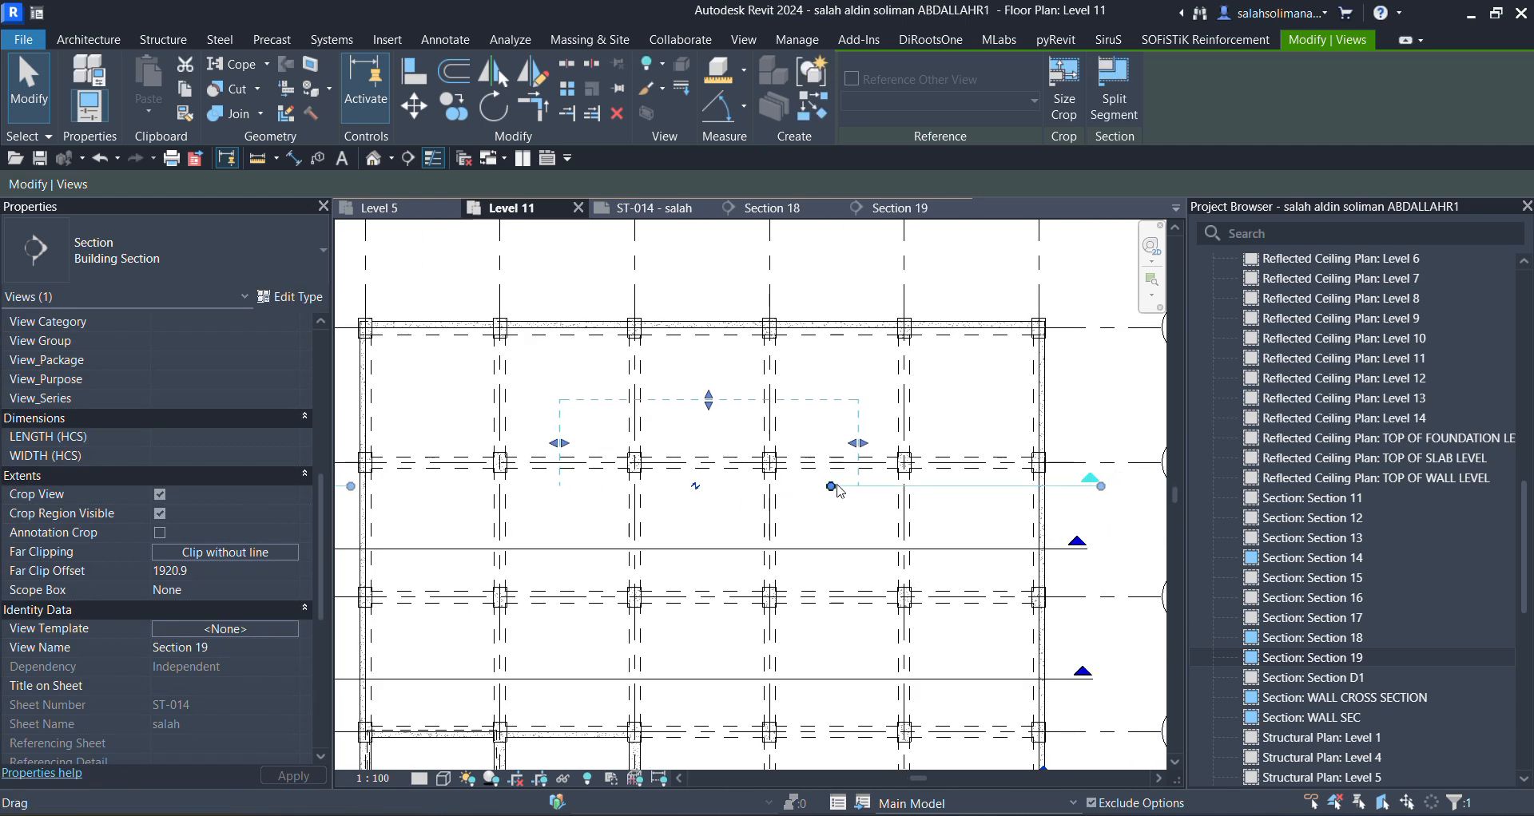
drag(832, 486, 864, 490)
drag(1033, 493, 1042, 494)
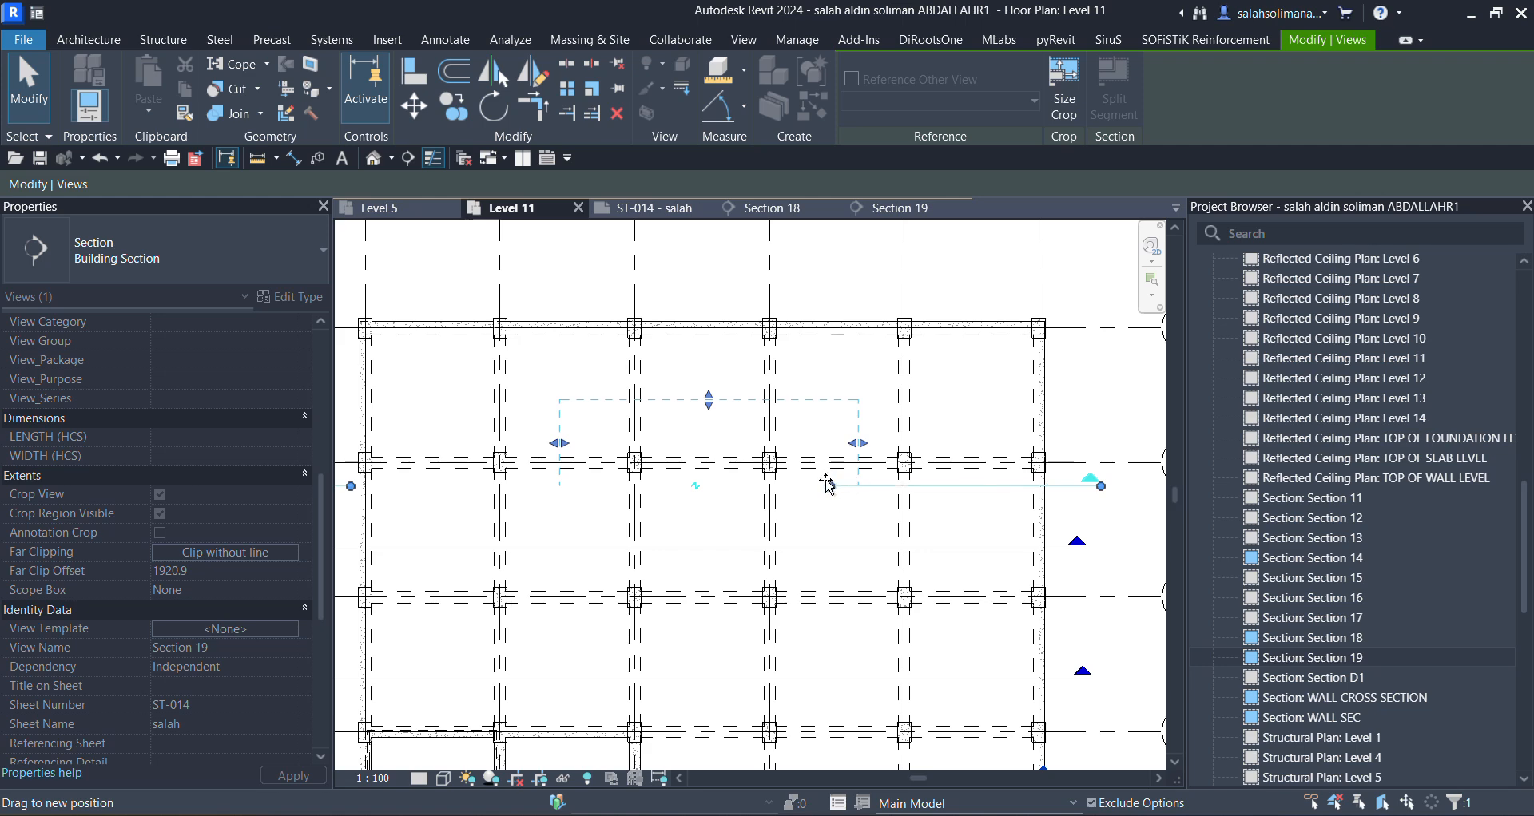
Close the gap so the Section 19 line is continuous again, and deselect the section.
drag(827, 484, 830, 486)
click(698, 487)
scroll(909, 582, down, 6)
click(1088, 484)
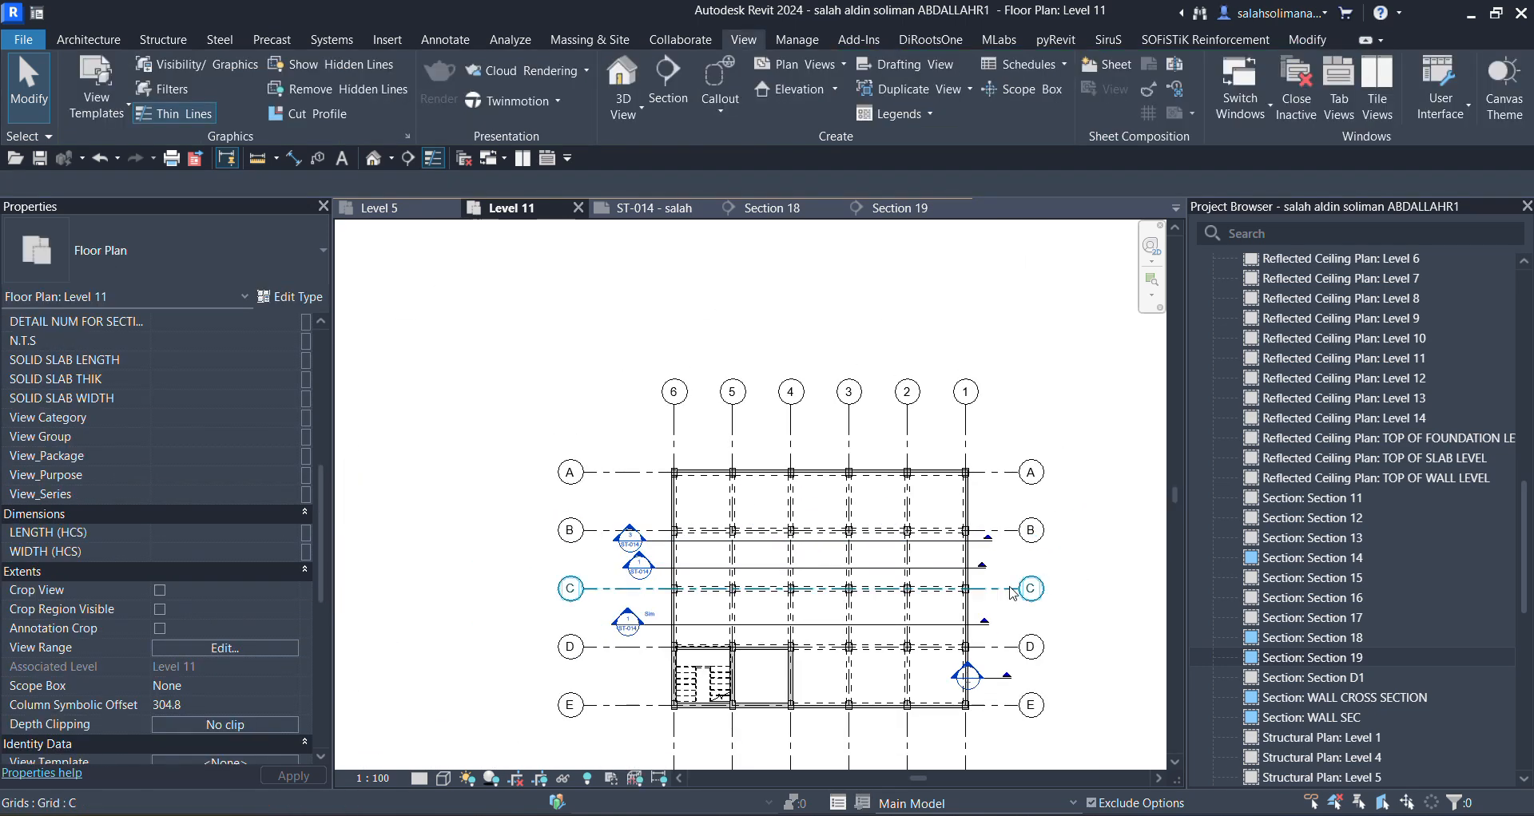
Examine the section marks in the Level 11 plan, select Section 19 to review its extents, and deselect it.
middle_drag(836, 607, 783, 531)
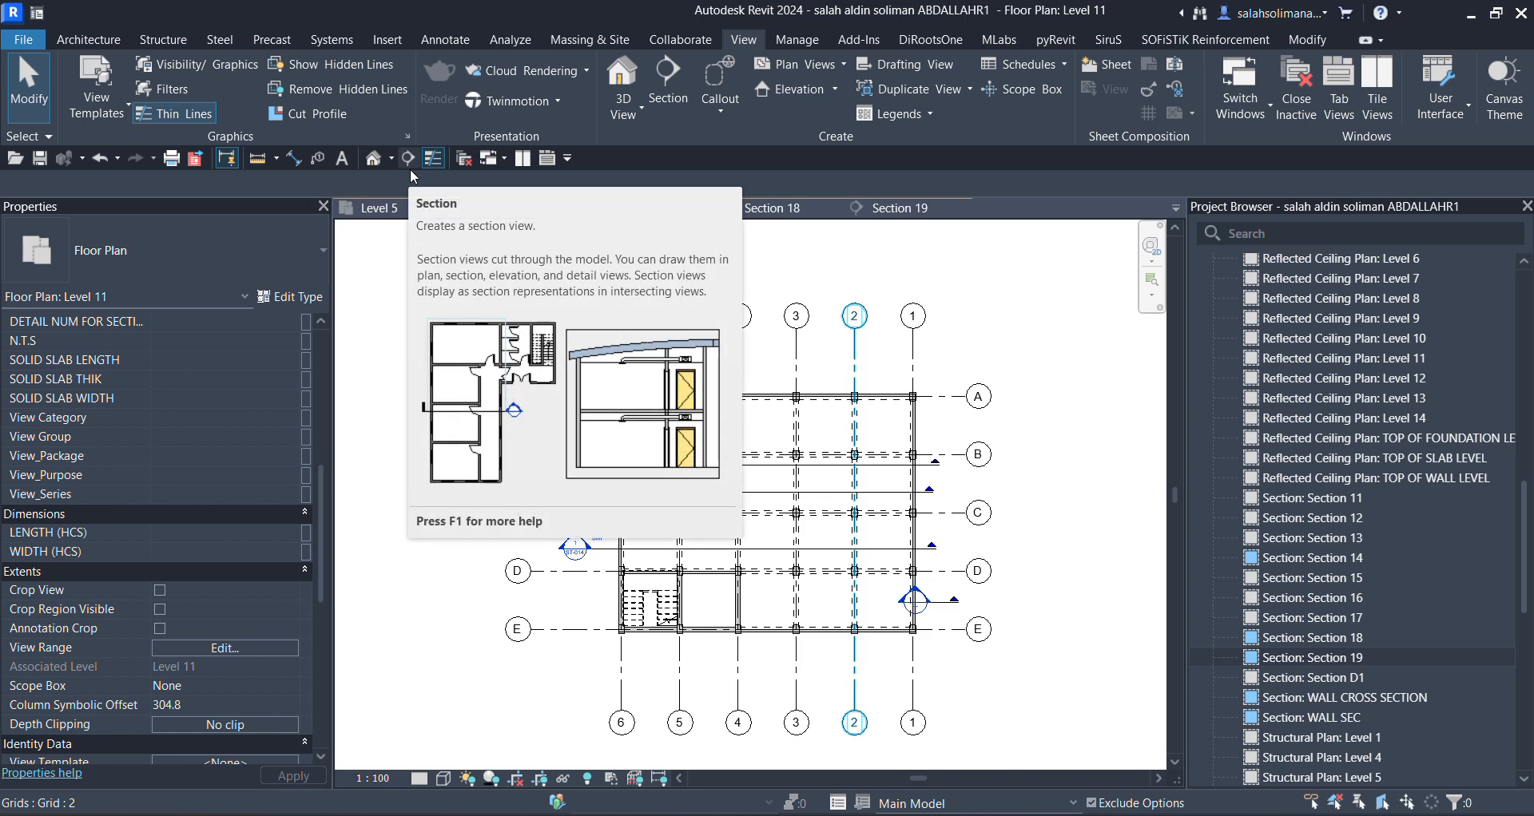
scroll(631, 471, up, 2)
scroll(619, 479, up, 2)
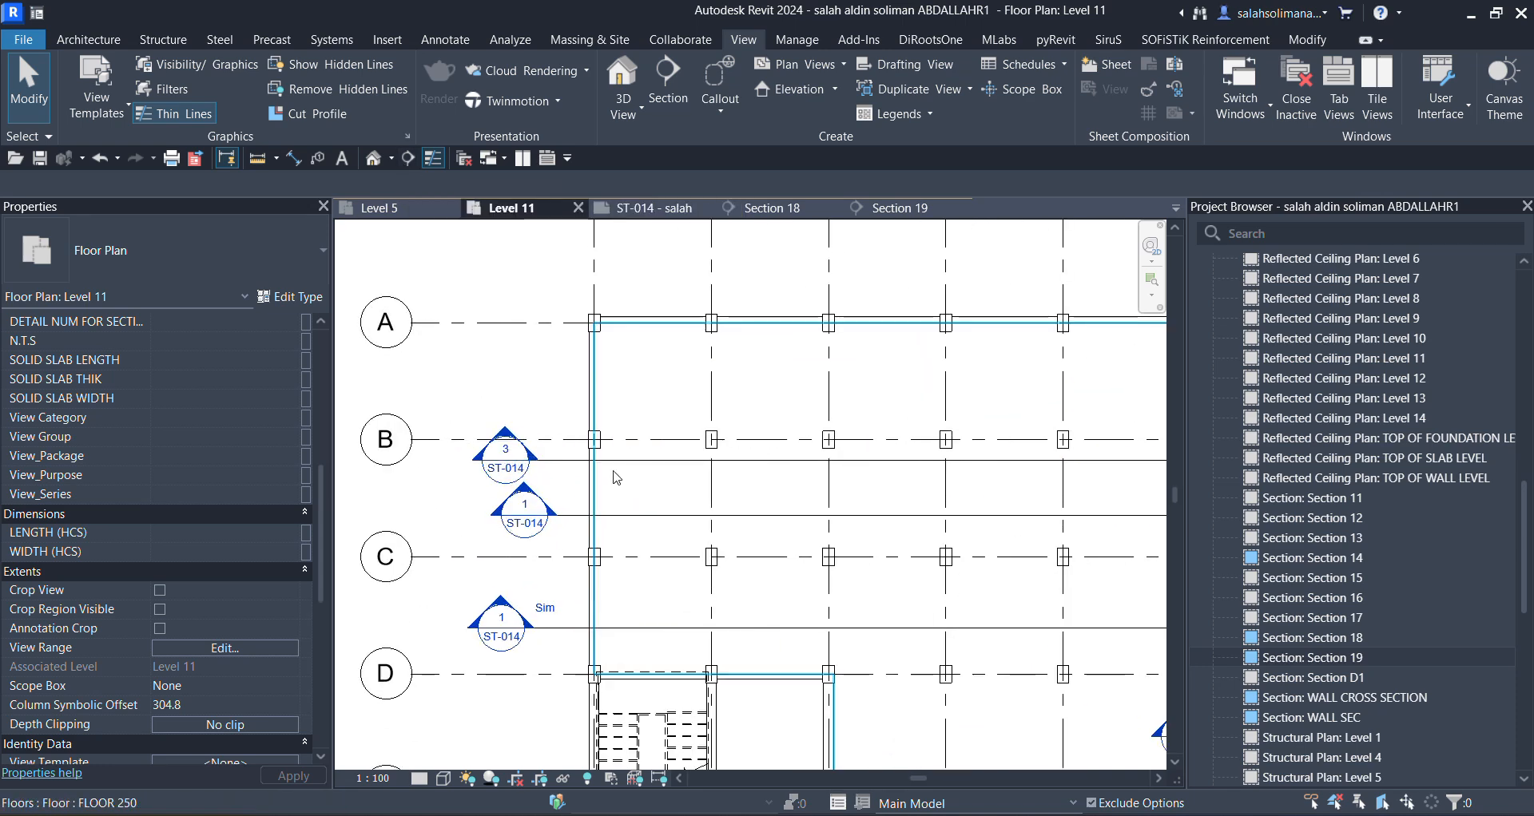
middle_drag(648, 599, 583, 611)
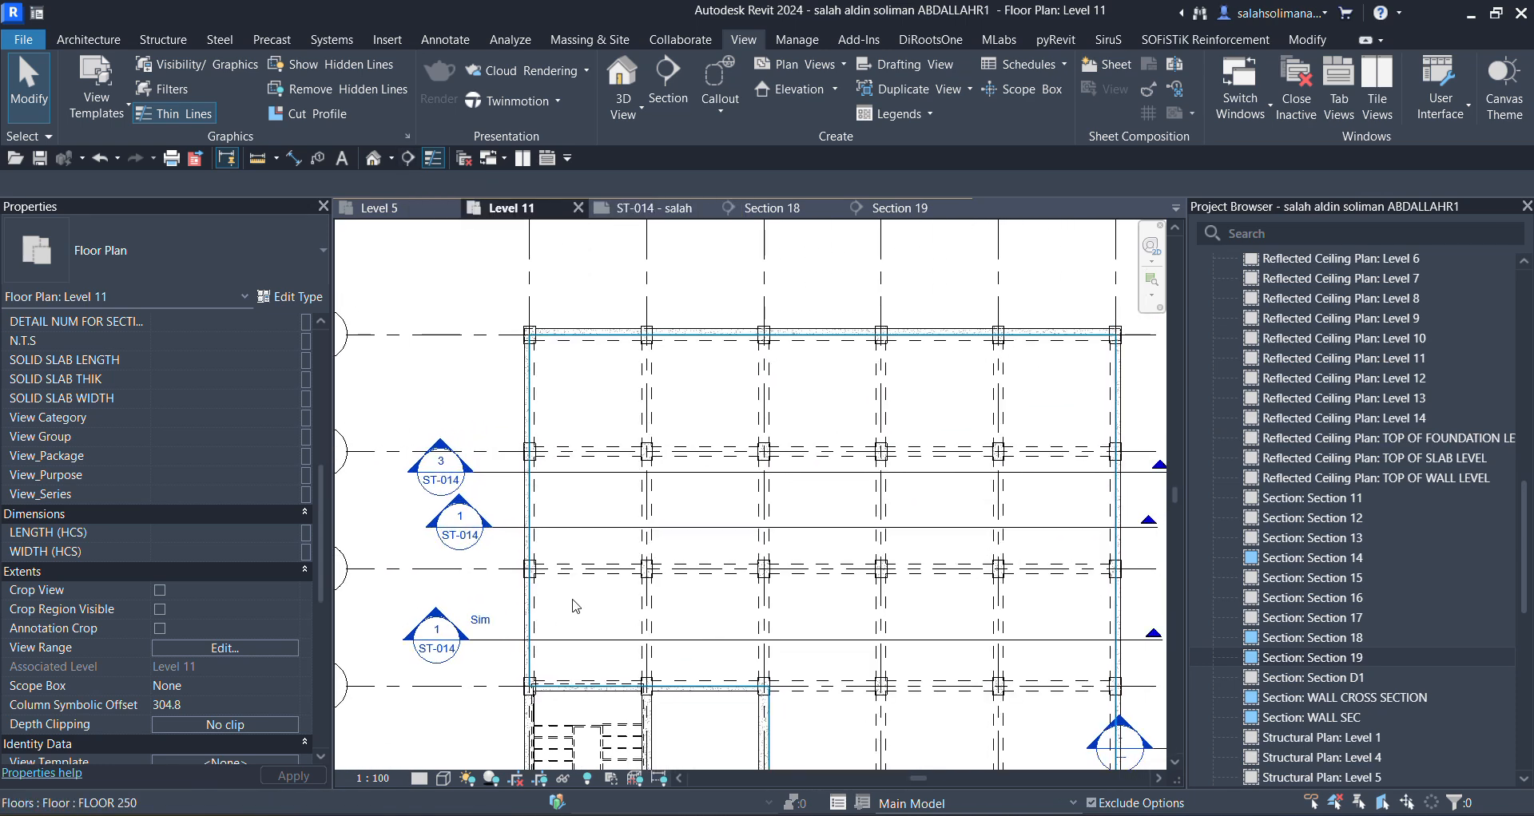
scroll(467, 475, up, 1)
click(459, 476)
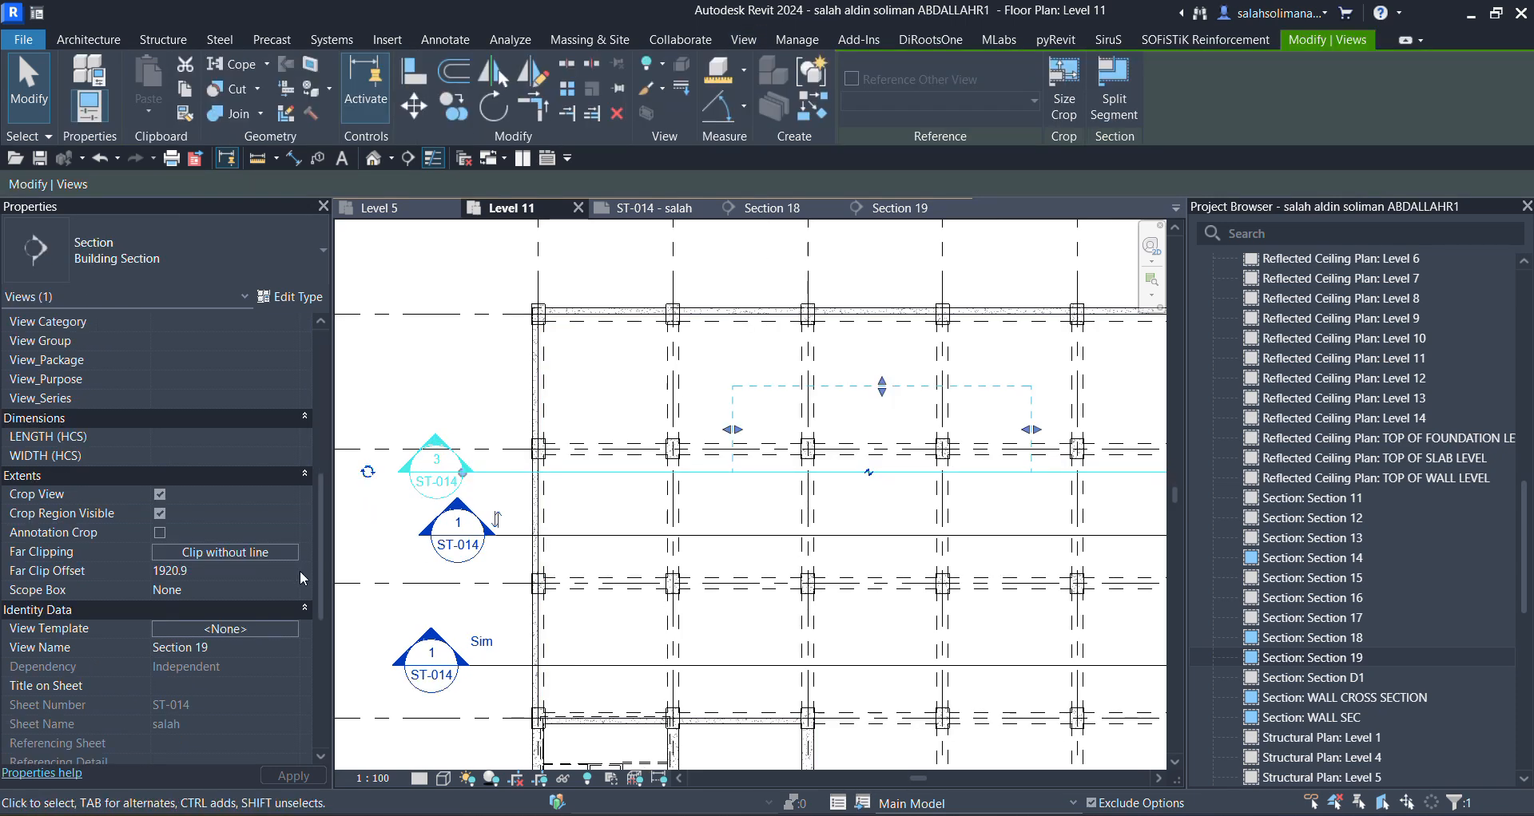
scroll(628, 466, down, 2)
key(Escape)
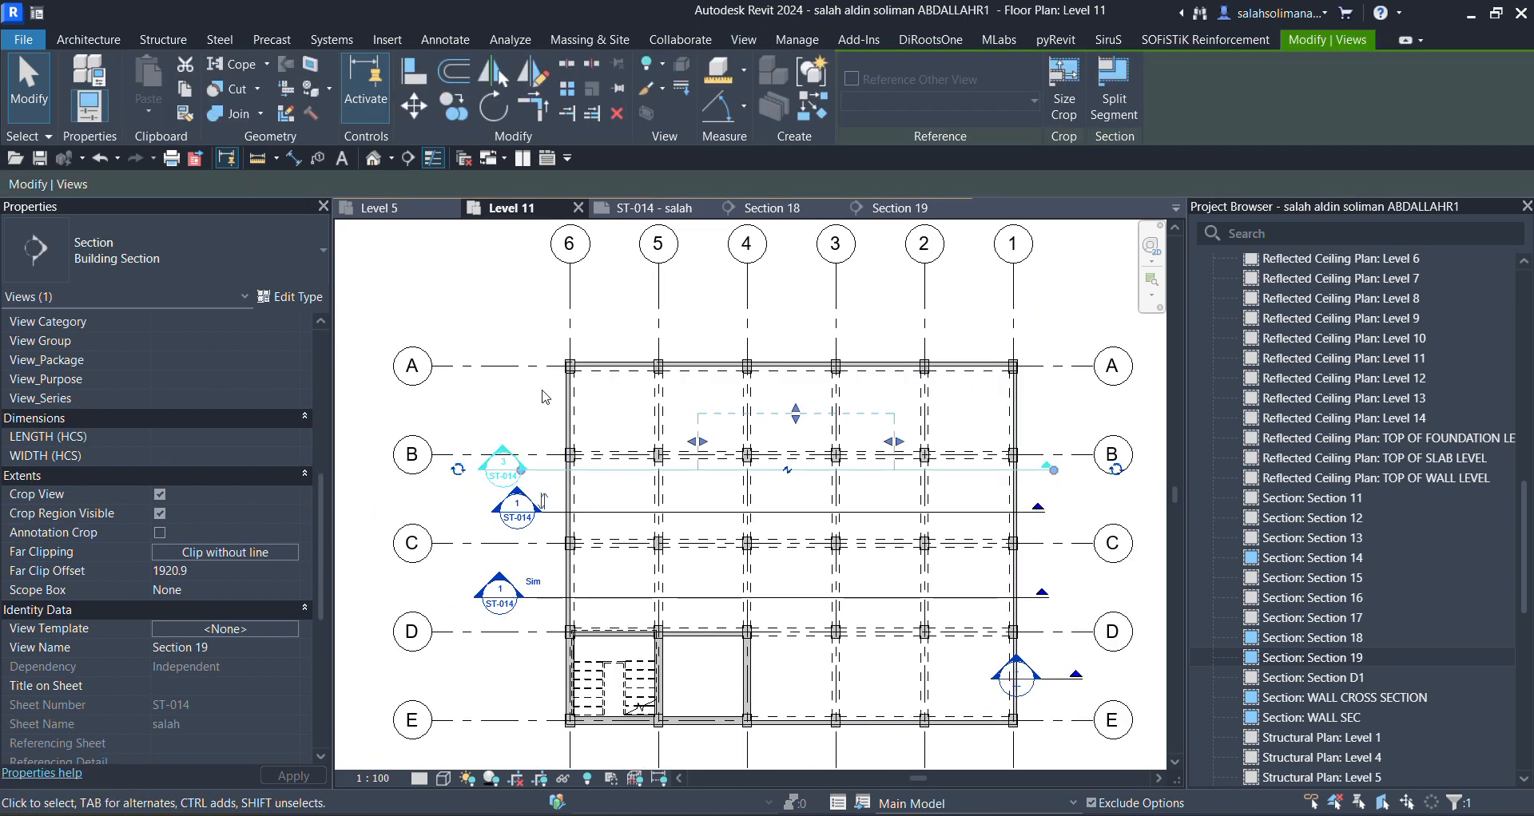
click(406, 159)
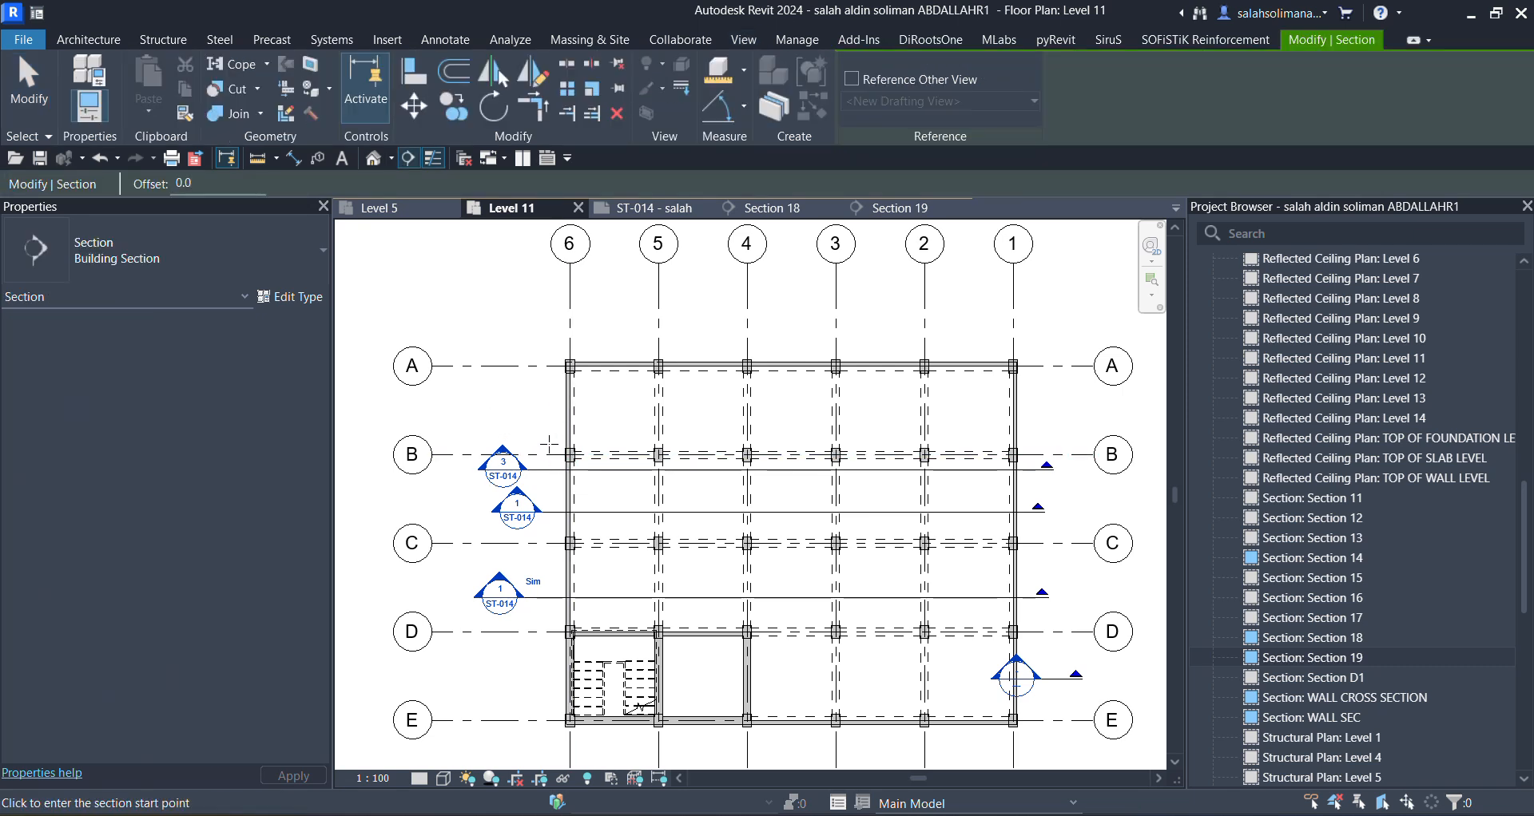
click(537, 381)
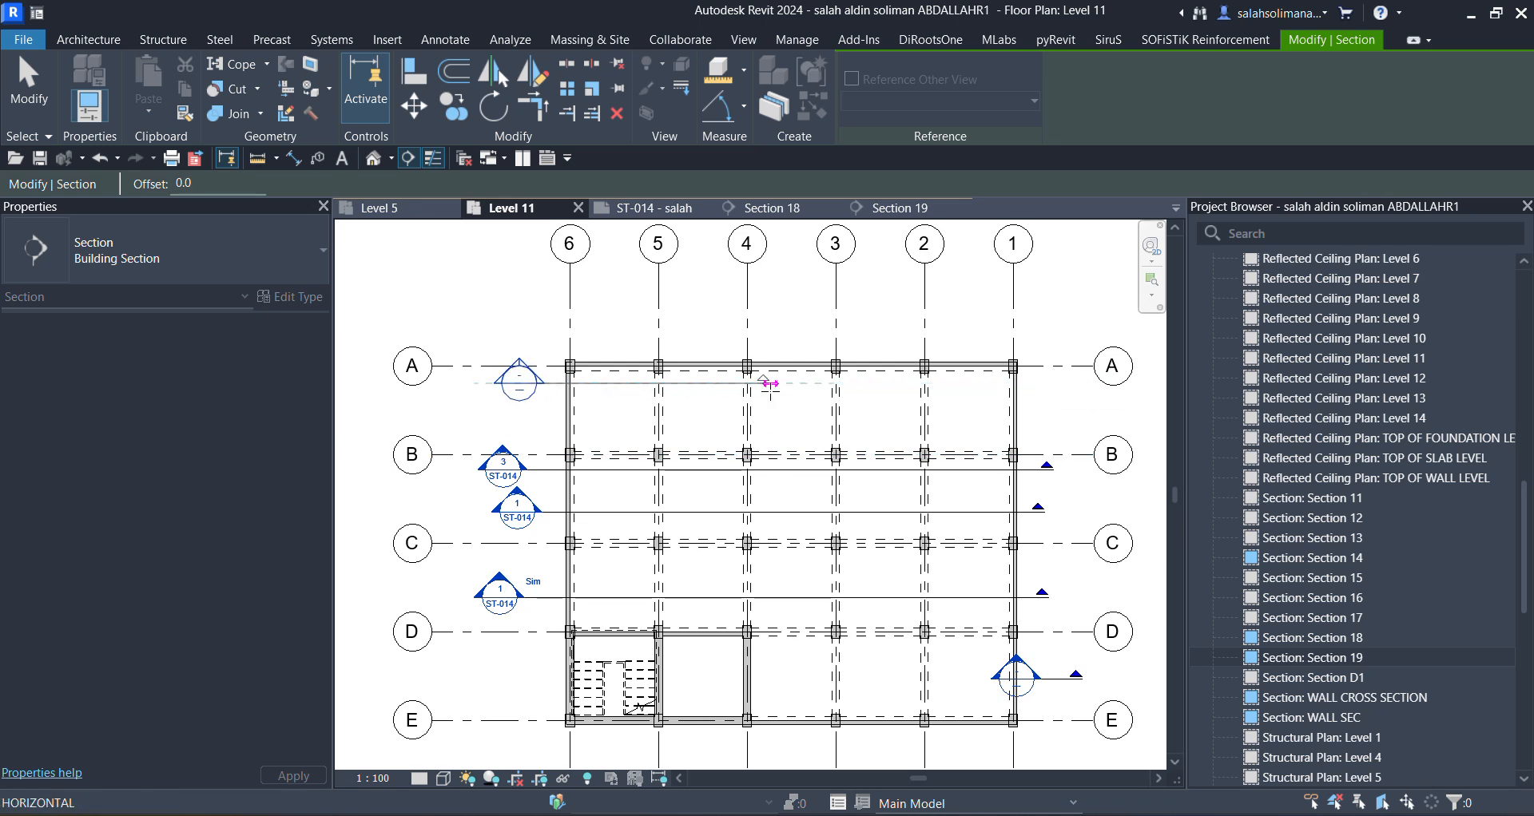
key(Escape)
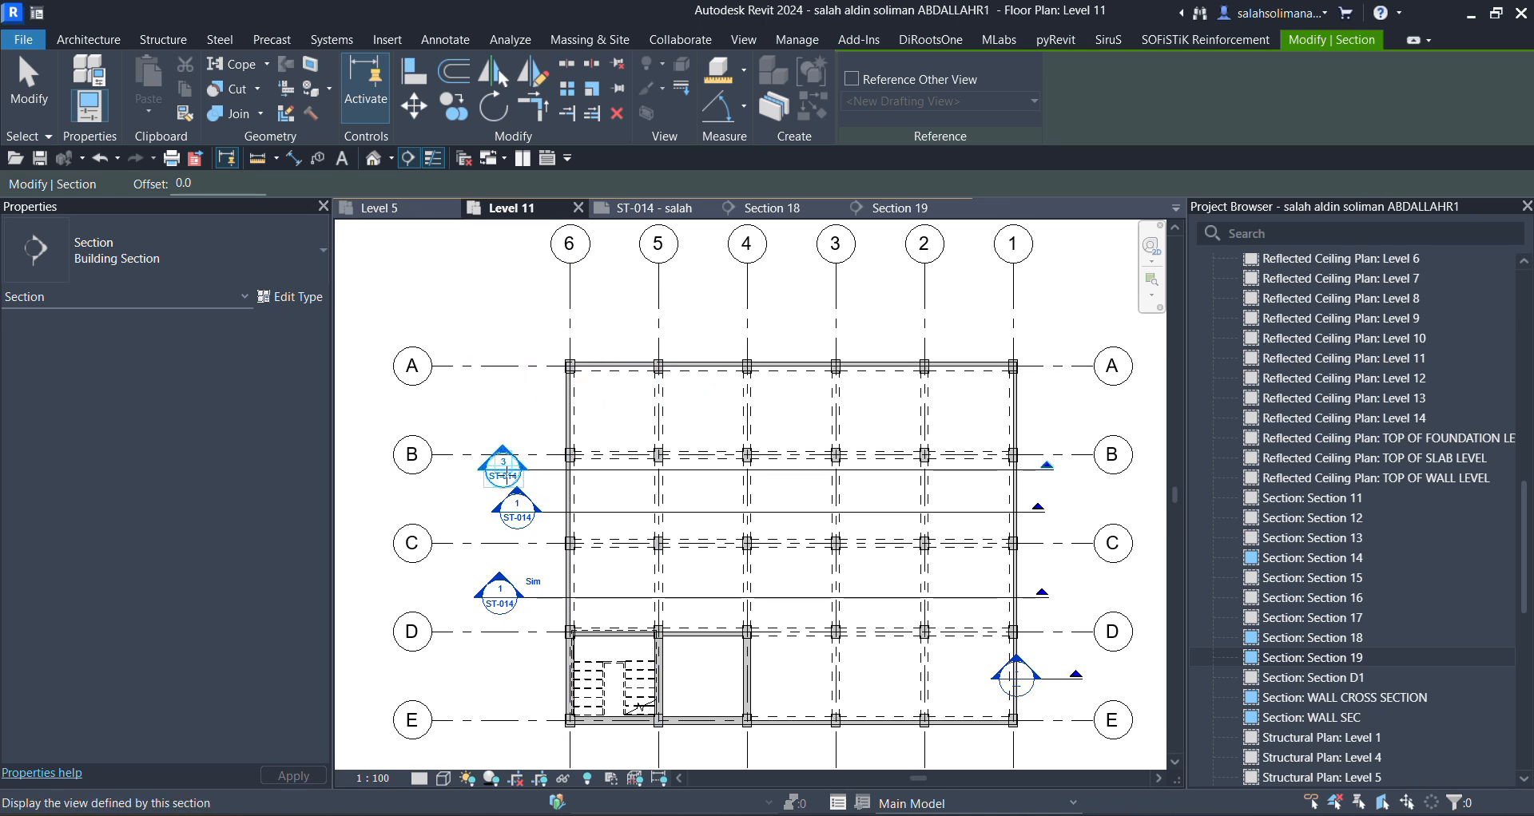
Draw a horizontal section from grid 6 to grid 1 between grids A and B, referencing Section 19 (3/ST-014), without saving the project.
scroll(508, 473, up, 1)
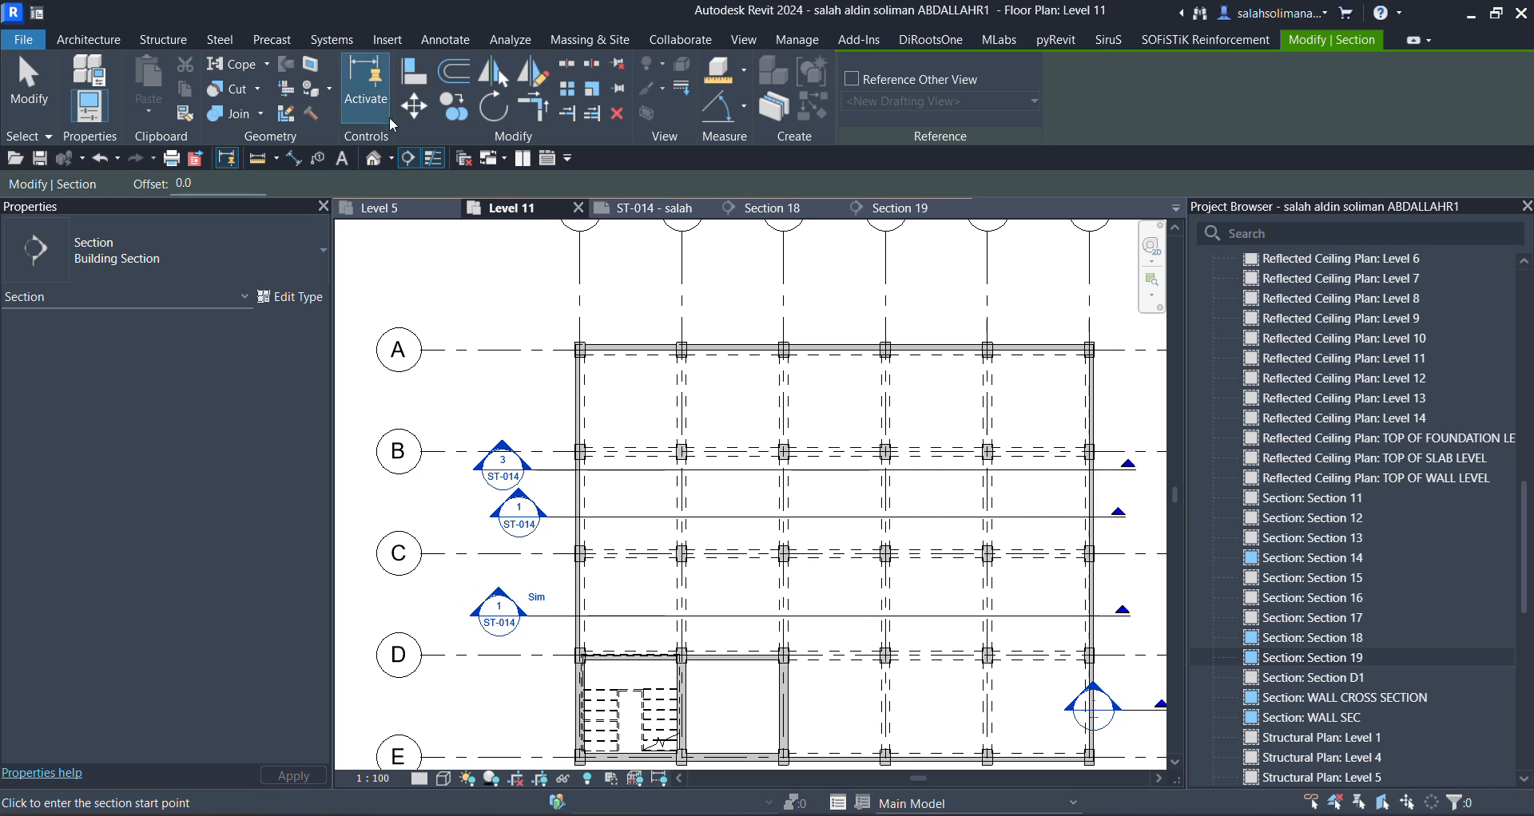
click(409, 159)
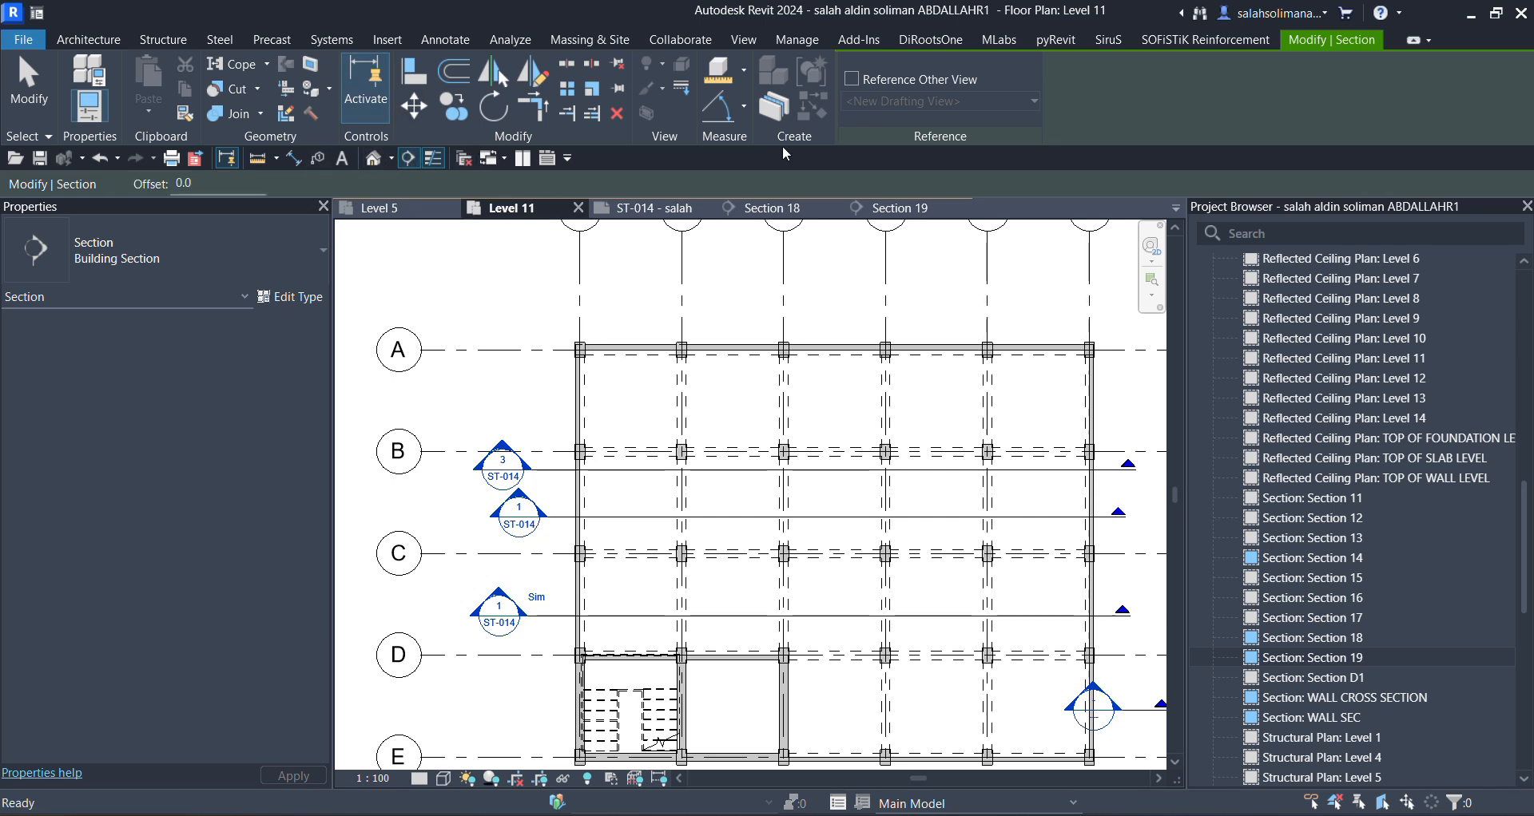
click(852, 80)
click(1033, 99)
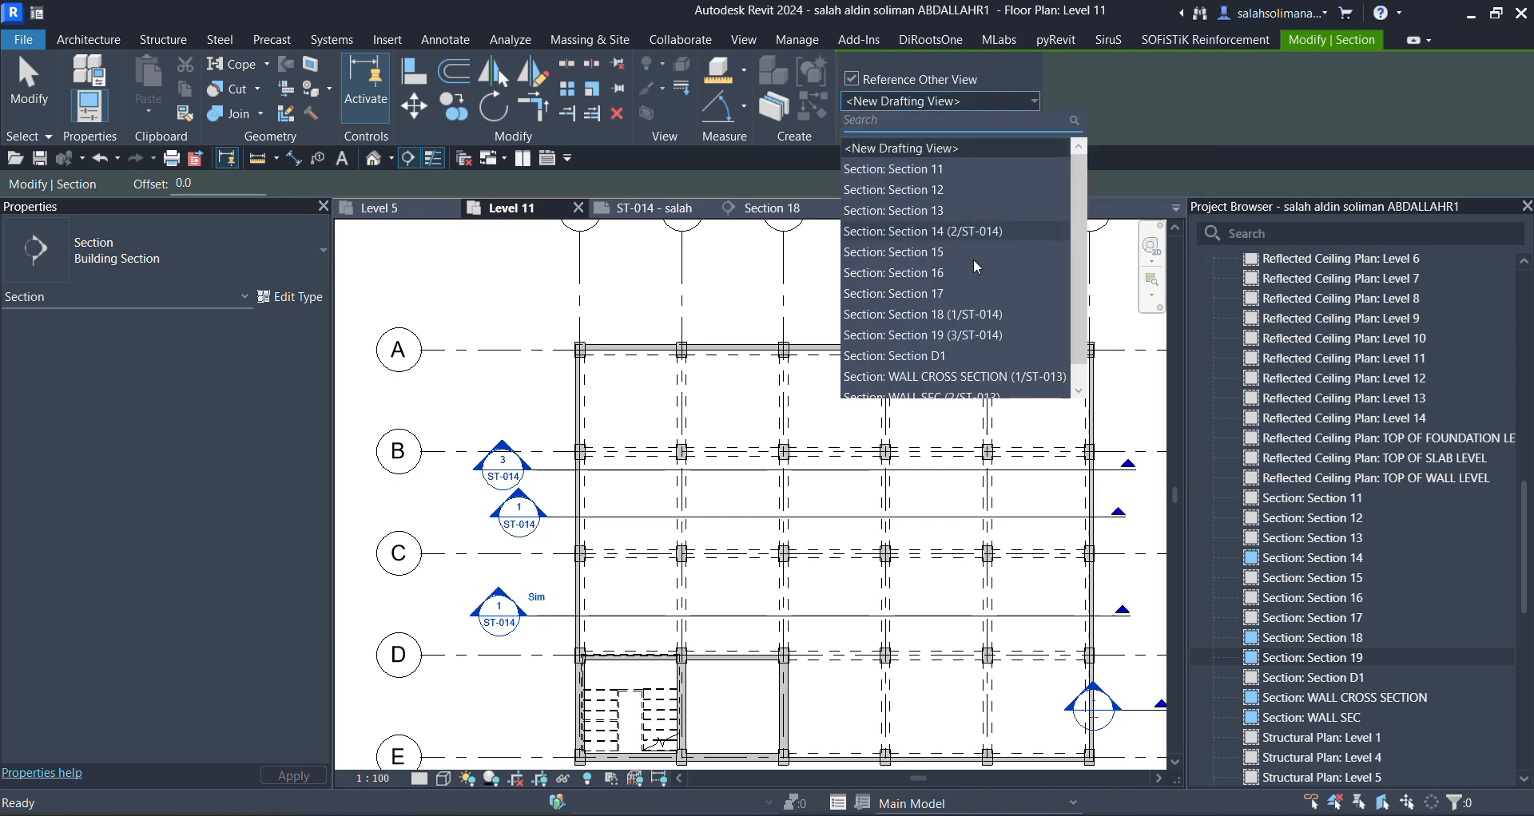
click(980, 335)
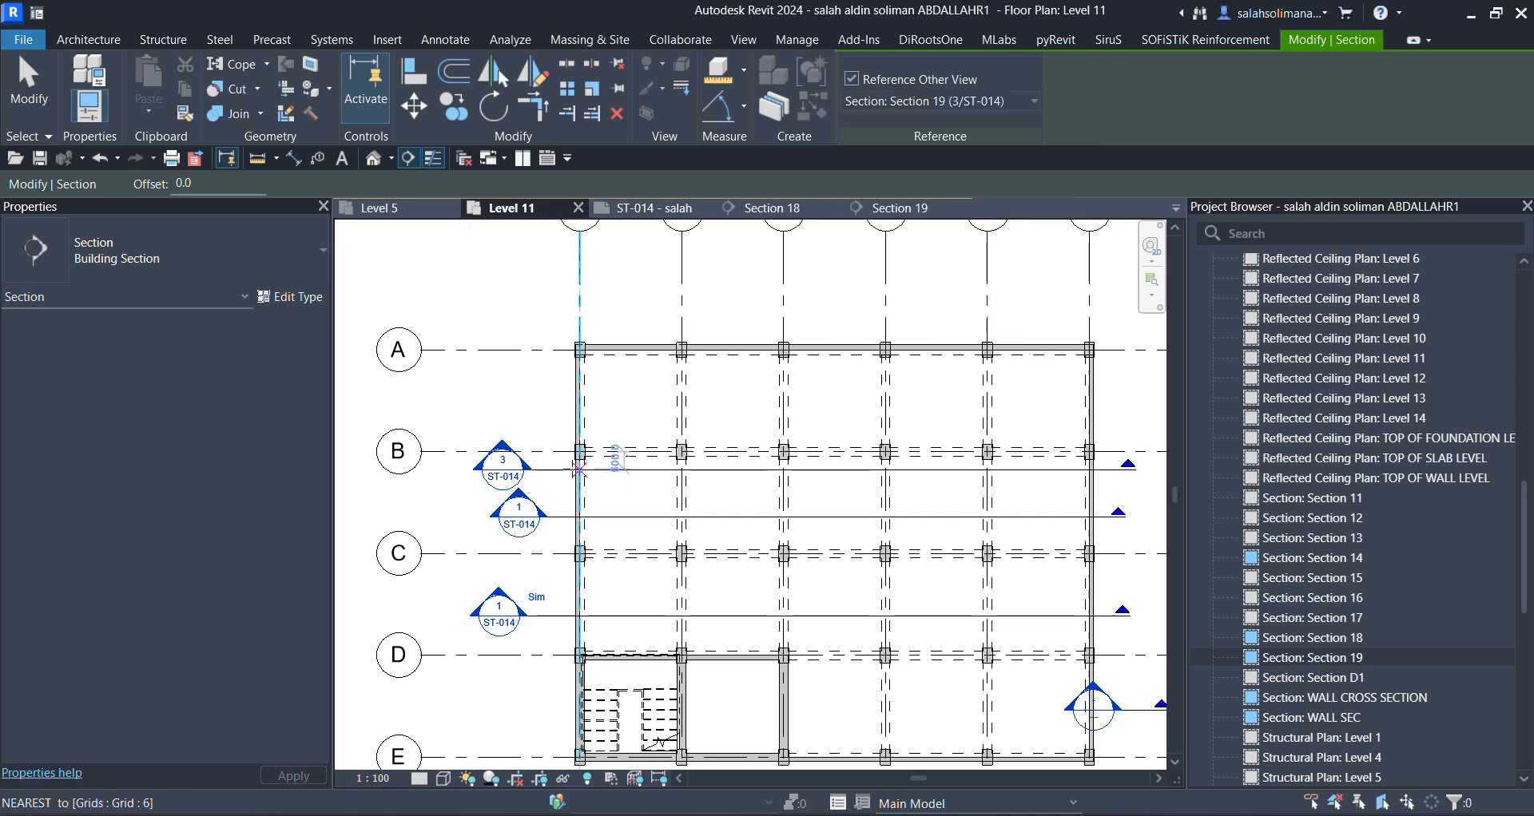
click(555, 397)
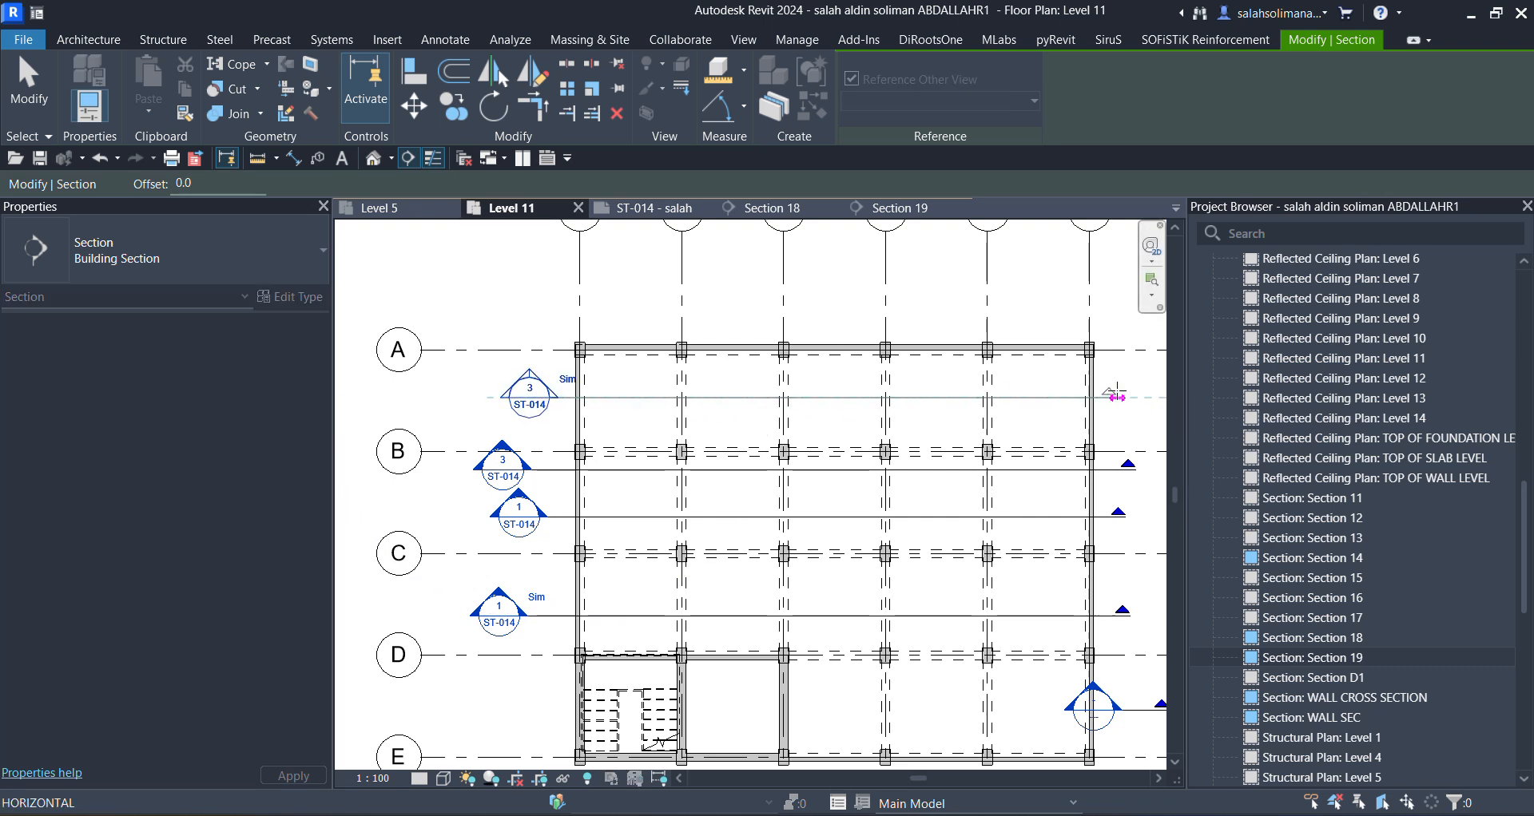
click(1116, 394)
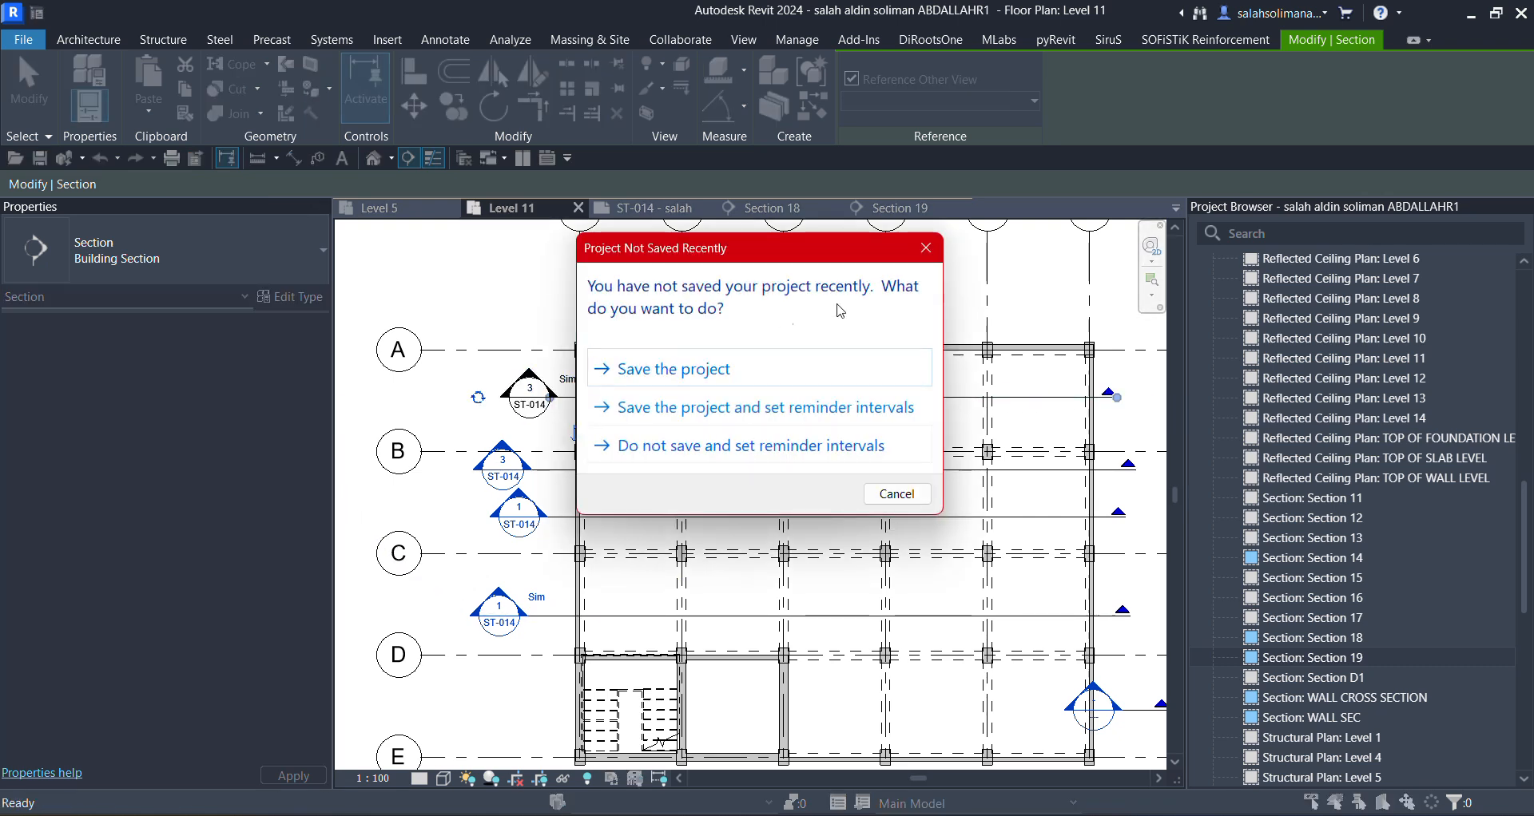
click(927, 249)
key(Escape)
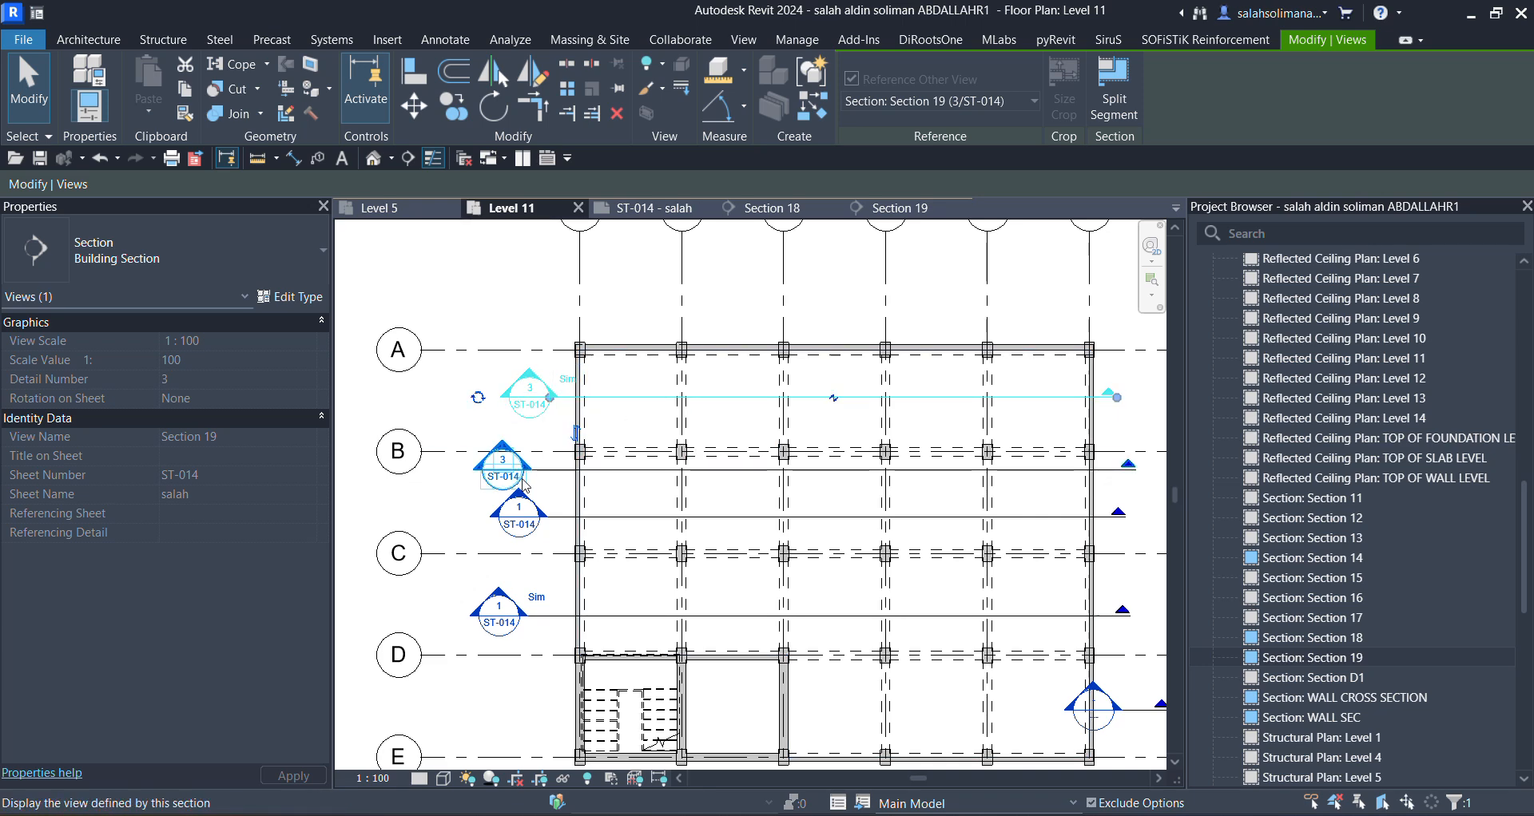
scroll(503, 467, up, 3)
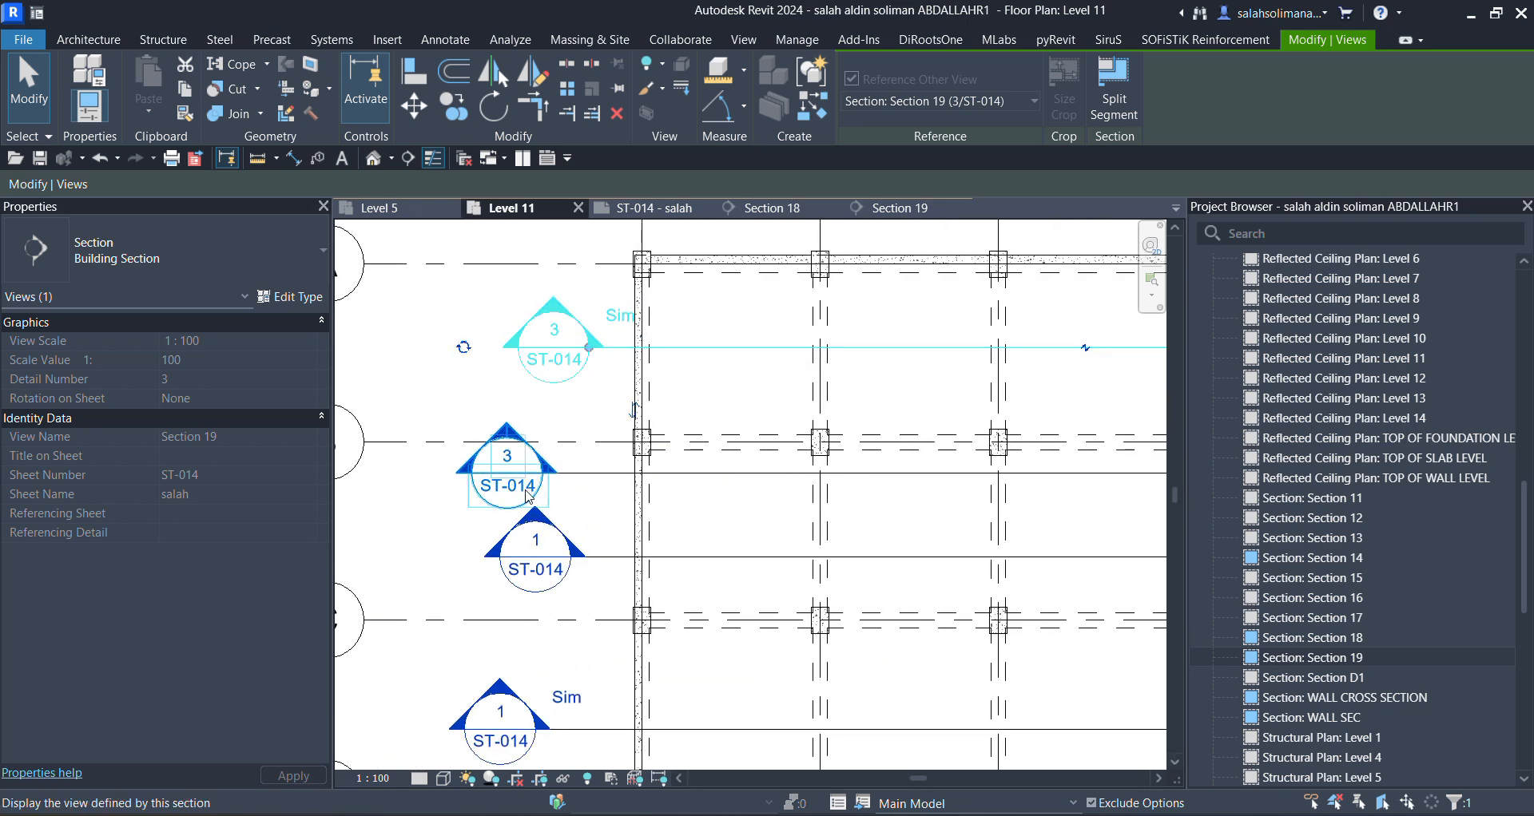
scroll(491, 488, down, 3)
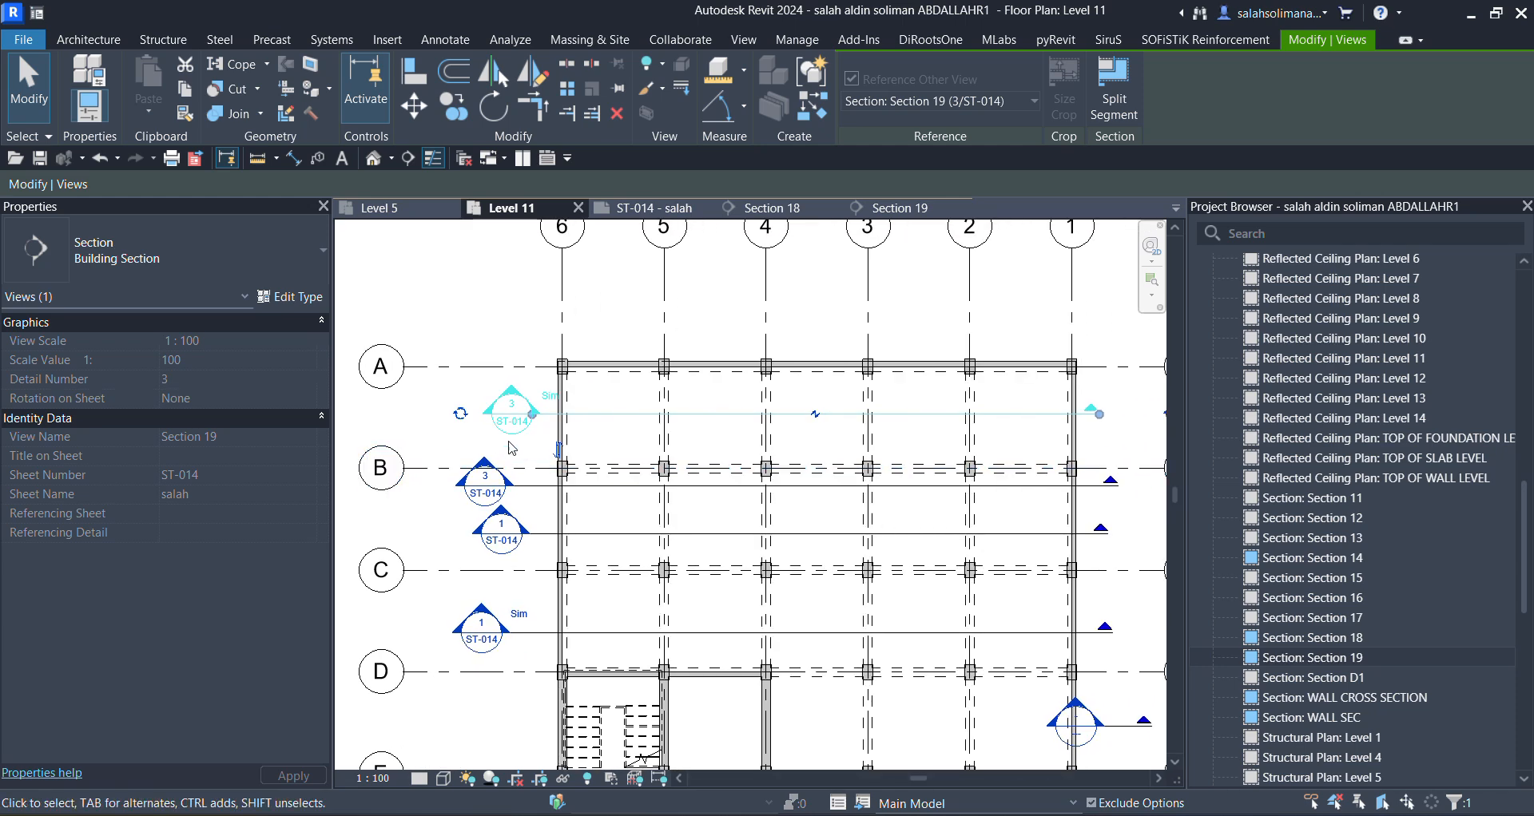
click(462, 346)
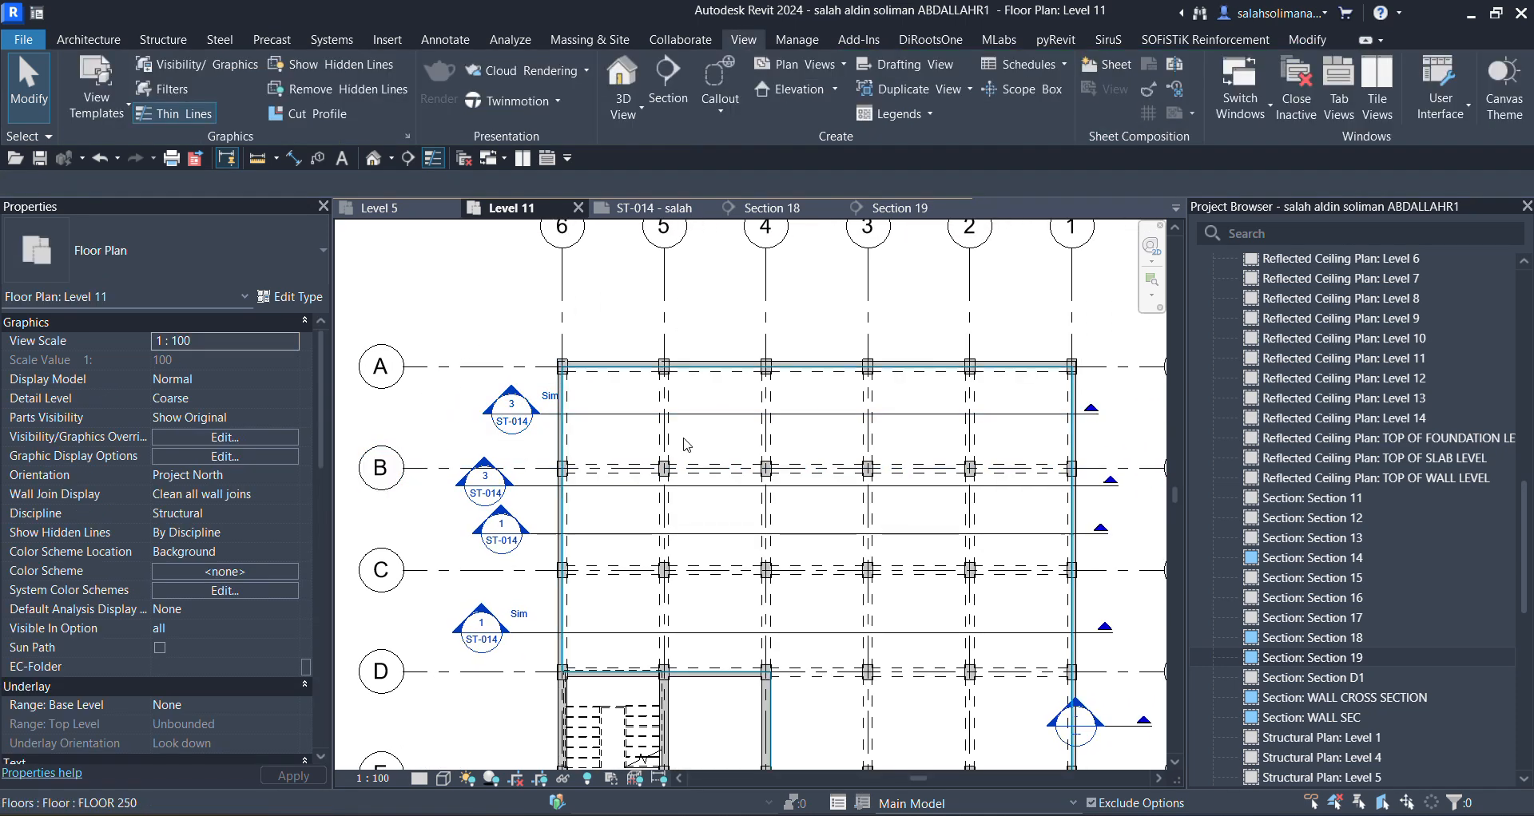
Go to the view referenced by the section between grids A and B, and return to the Level 11 plan.
click(736, 416)
right_click(736, 417)
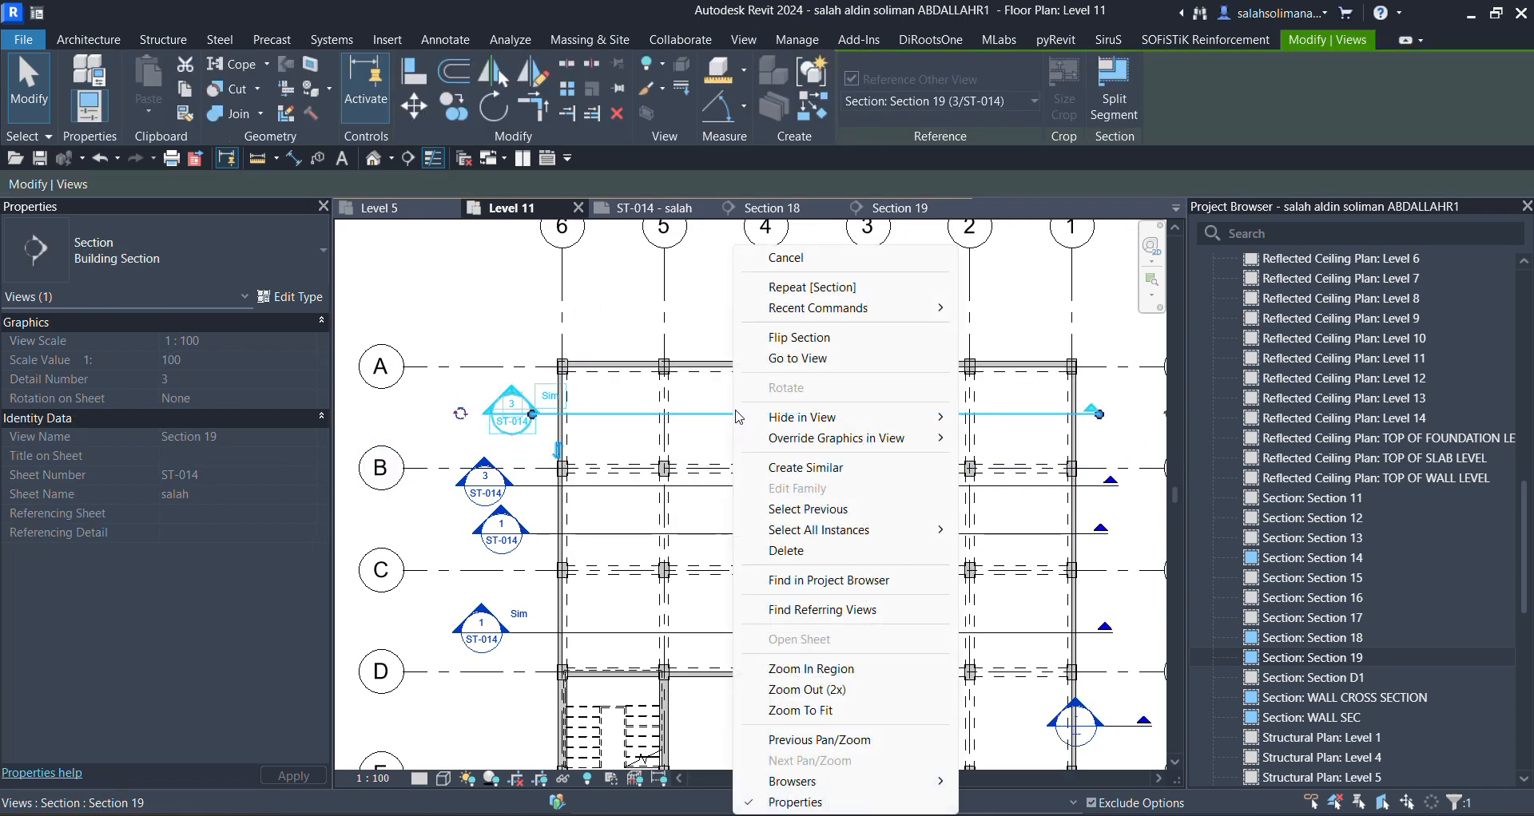
click(790, 360)
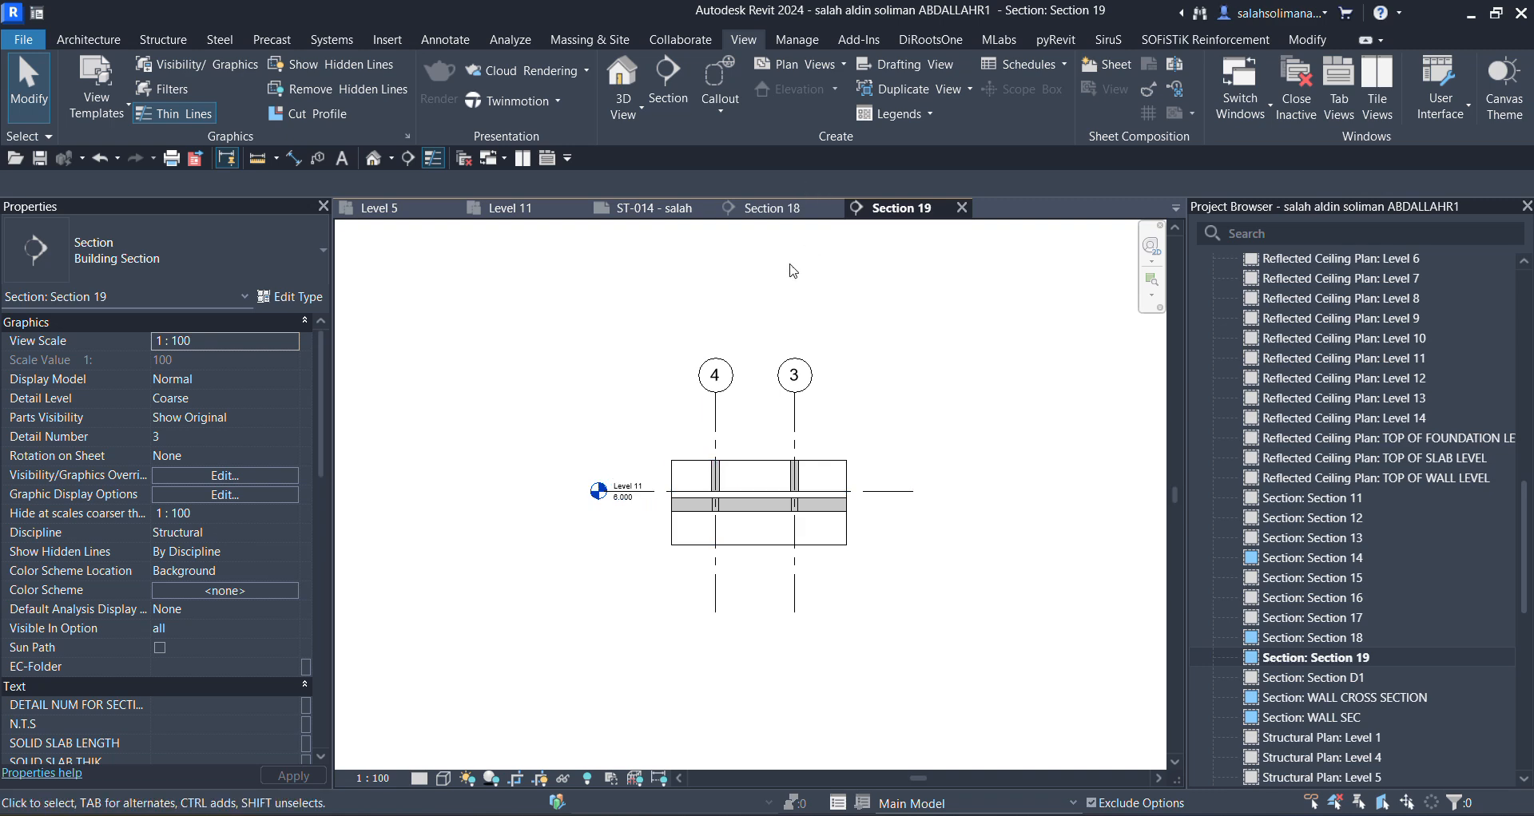
click(651, 208)
click(504, 208)
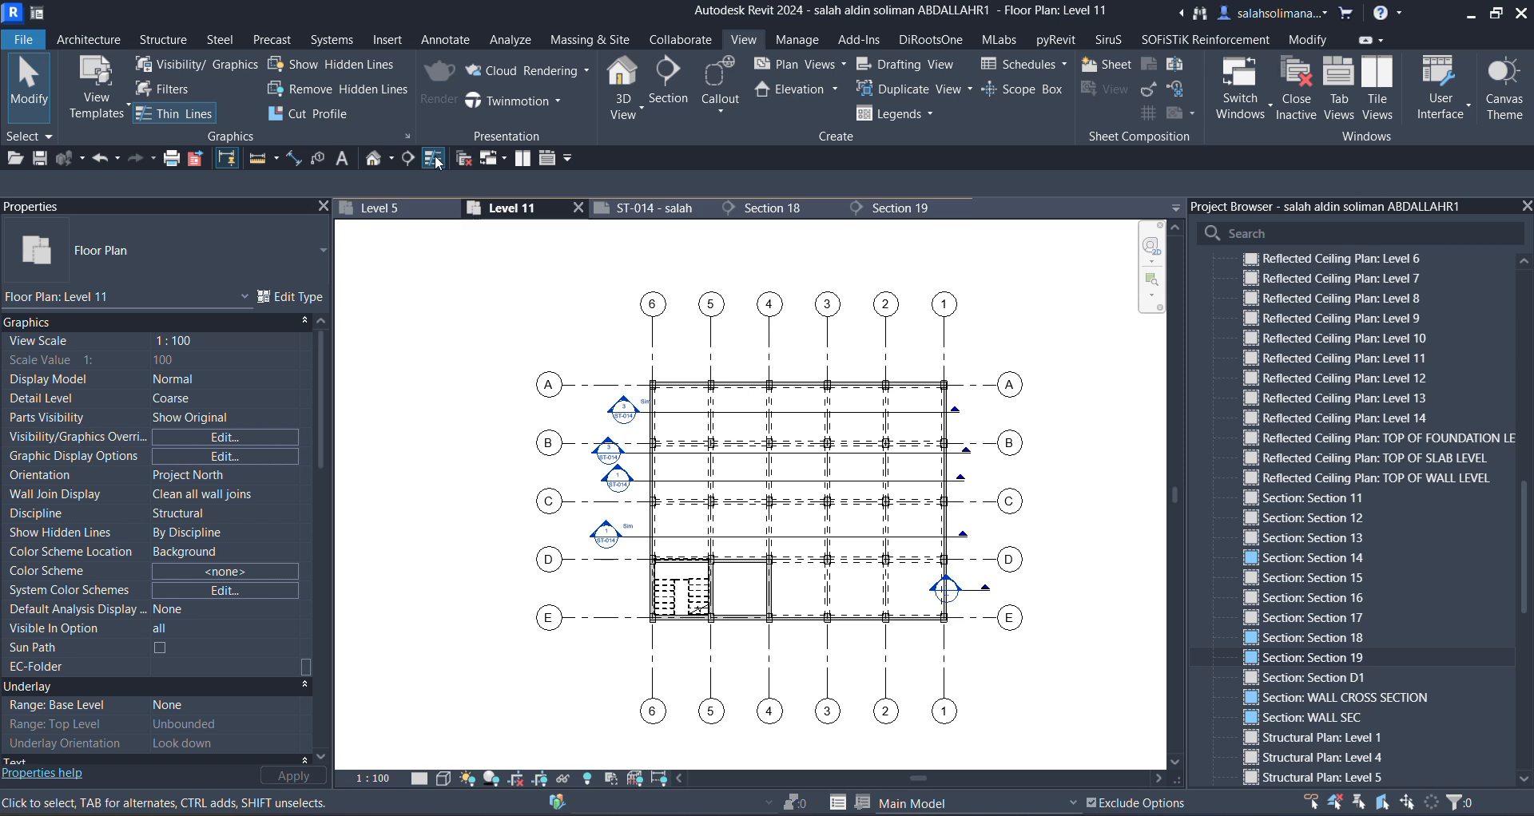
Start a section with Reference Other View enabled, placing its start point outside the building beyond grid 1, near grid A.
click(408, 157)
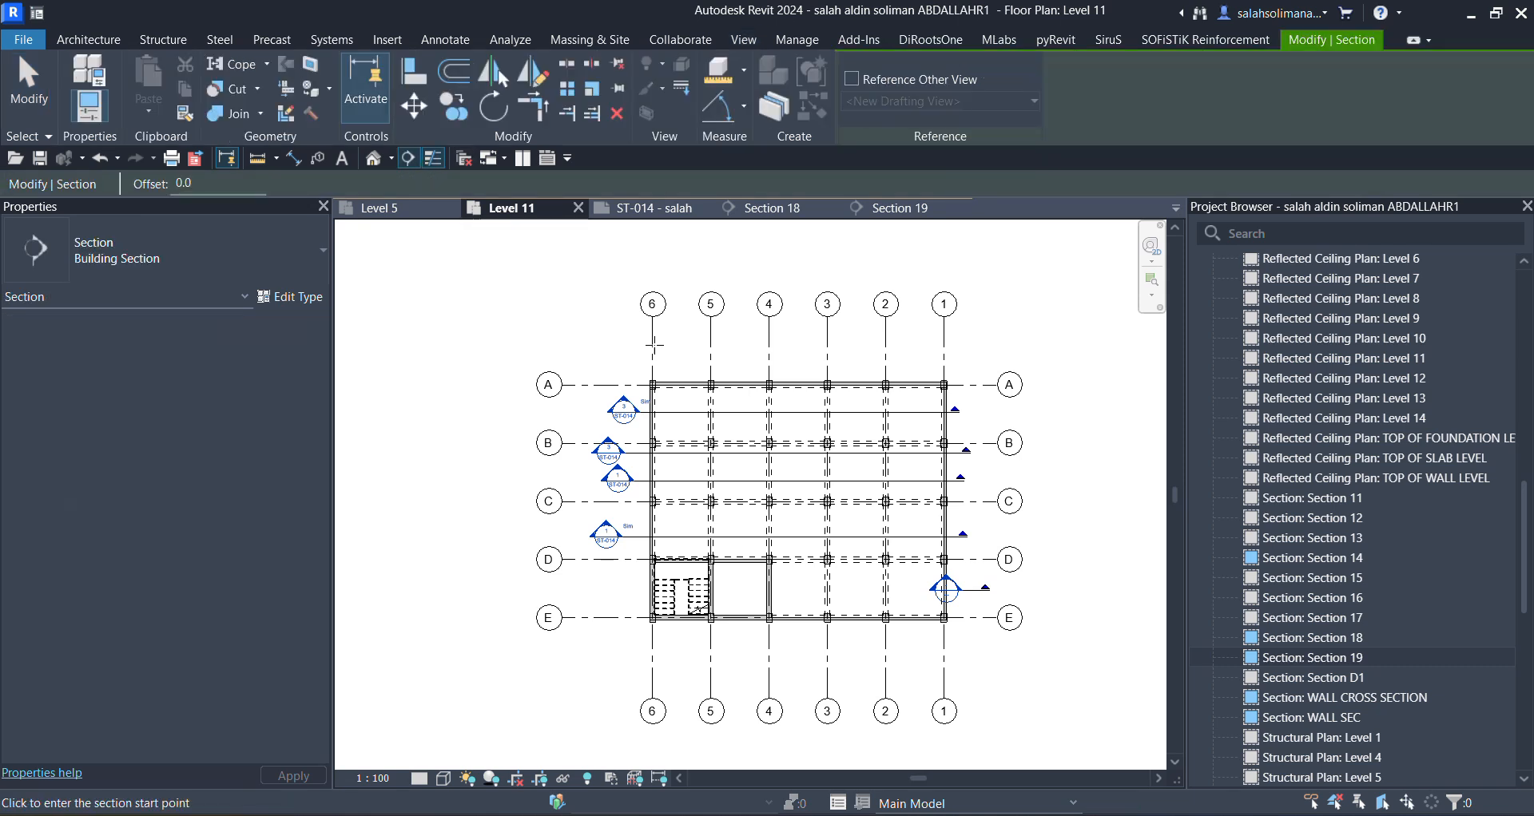
click(853, 78)
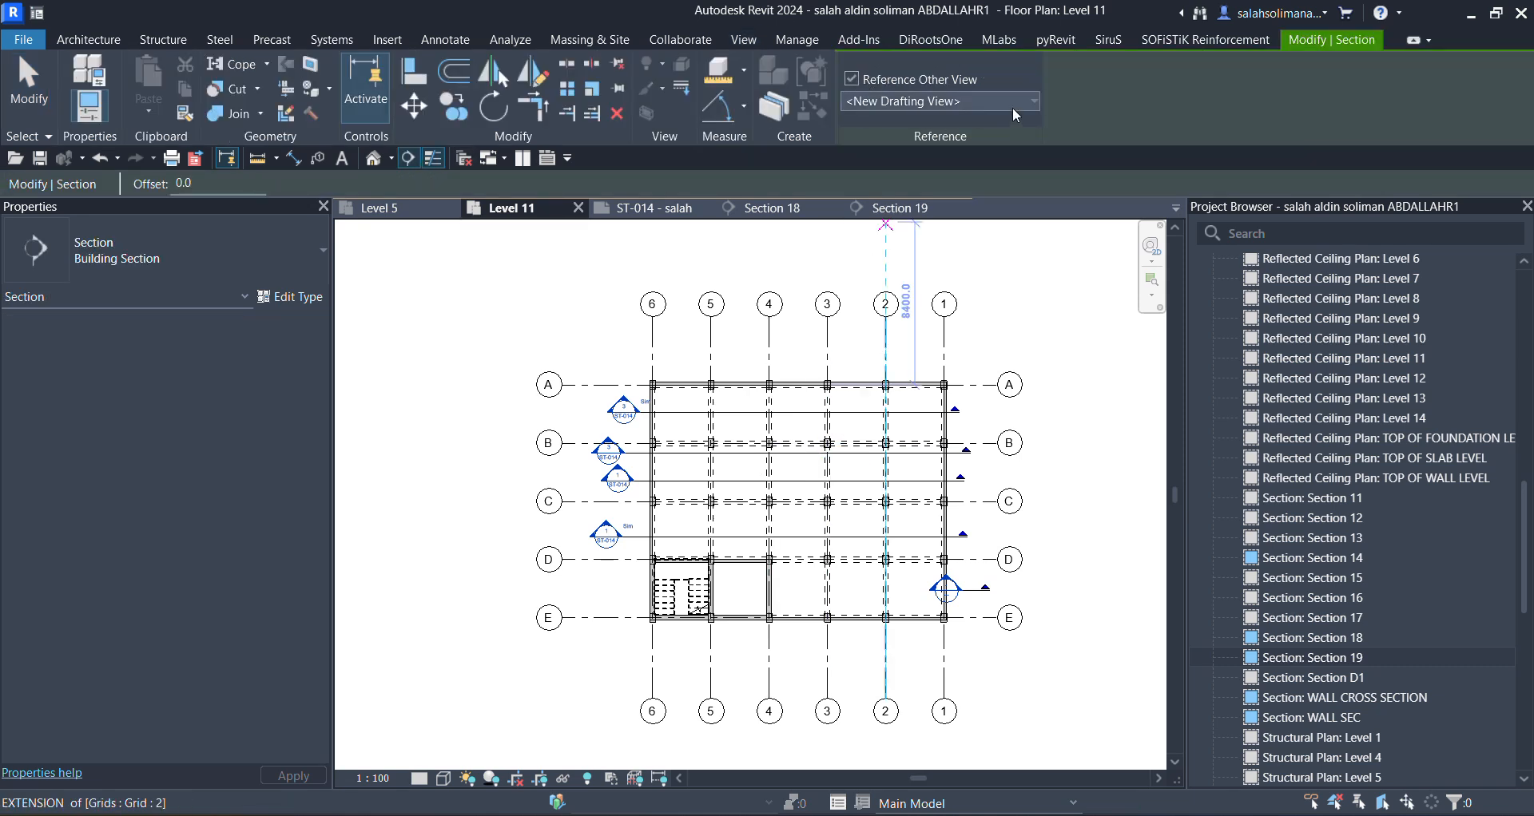
click(1035, 101)
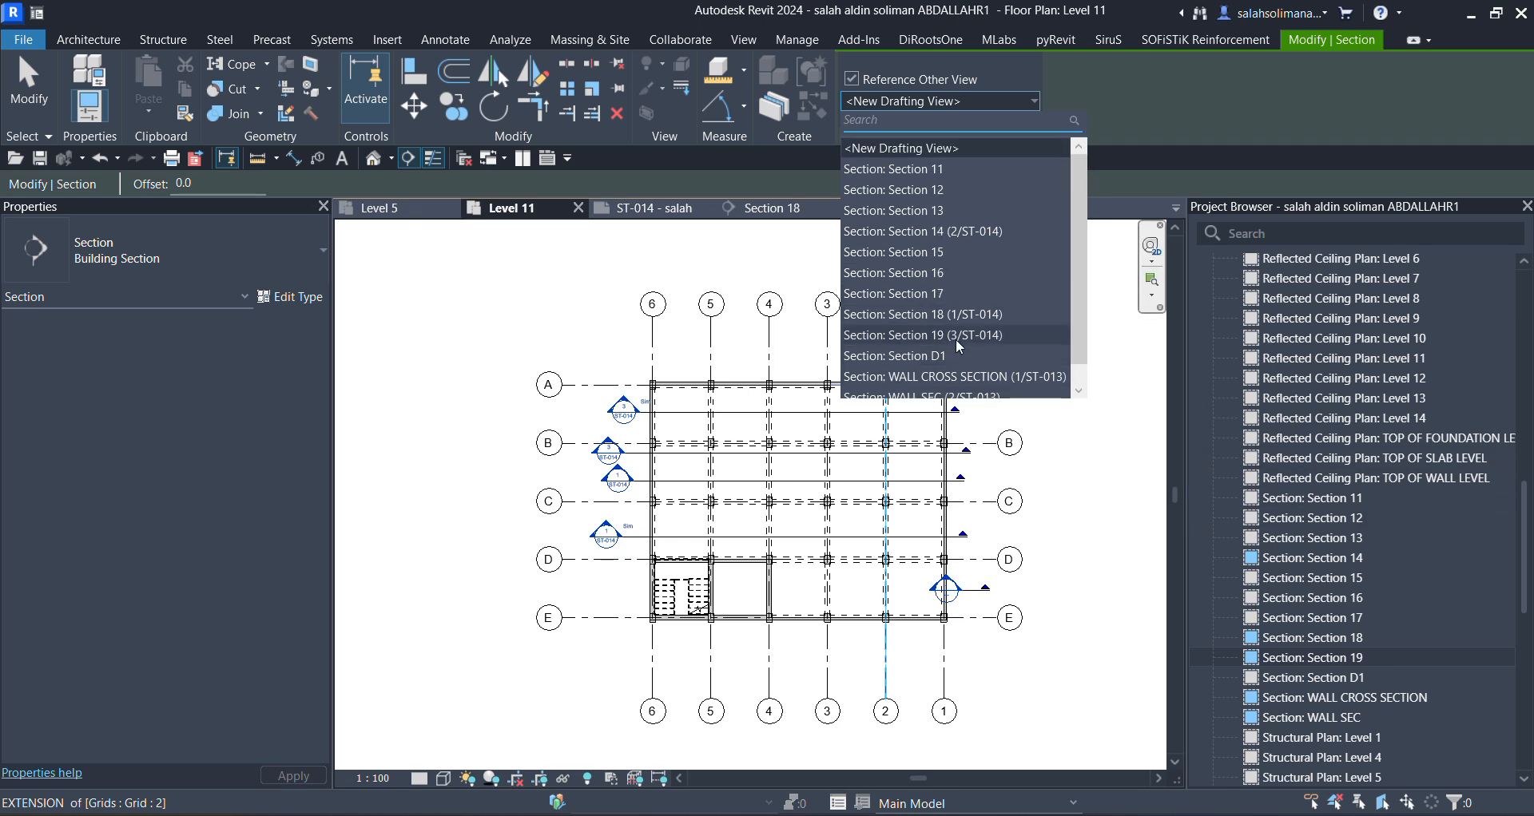
scroll(899, 257, down, 1)
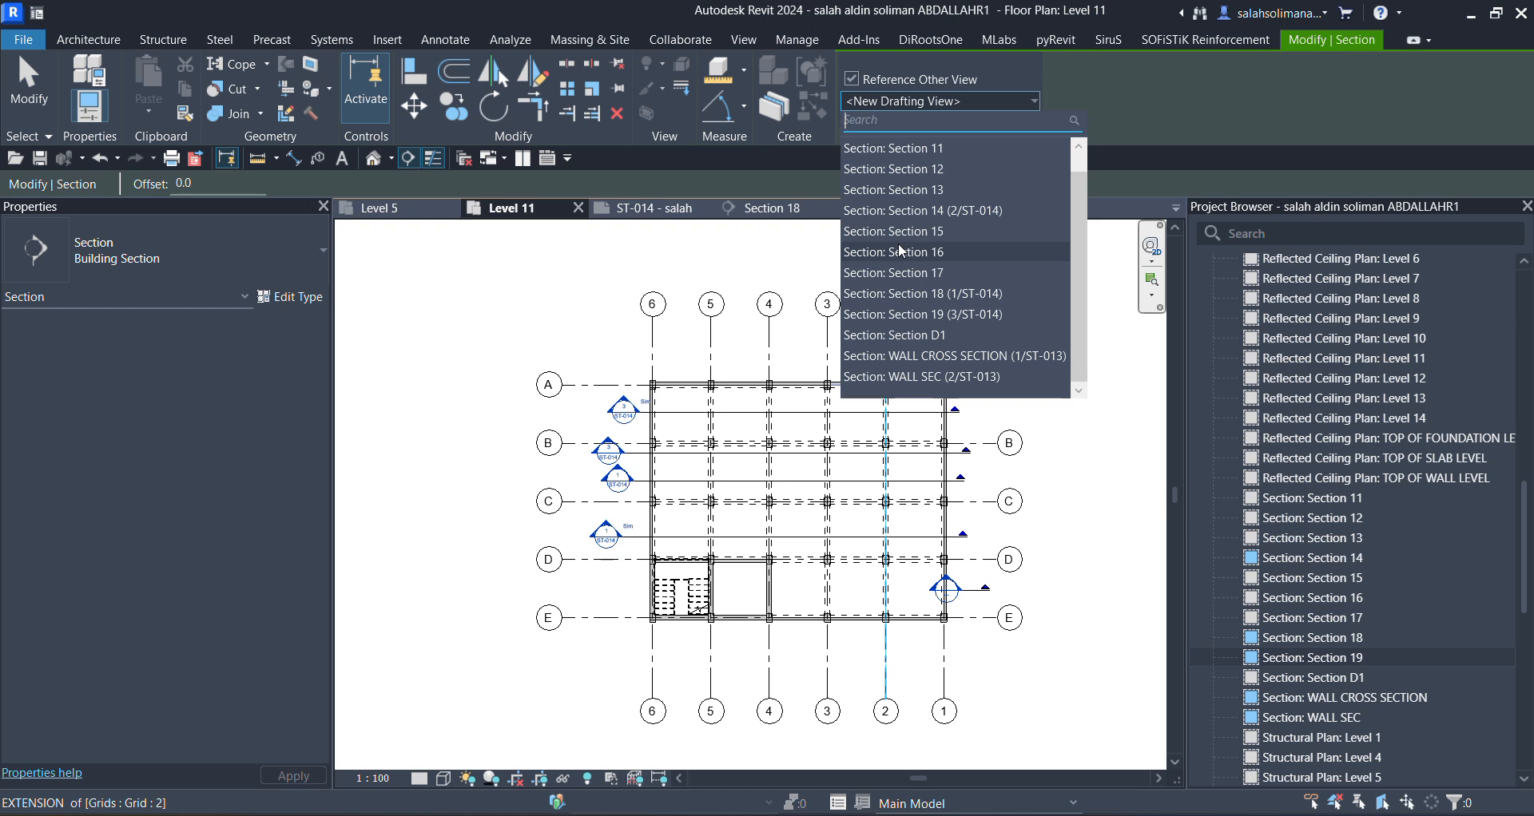
click(1033, 100)
click(1033, 100)
click(1139, 392)
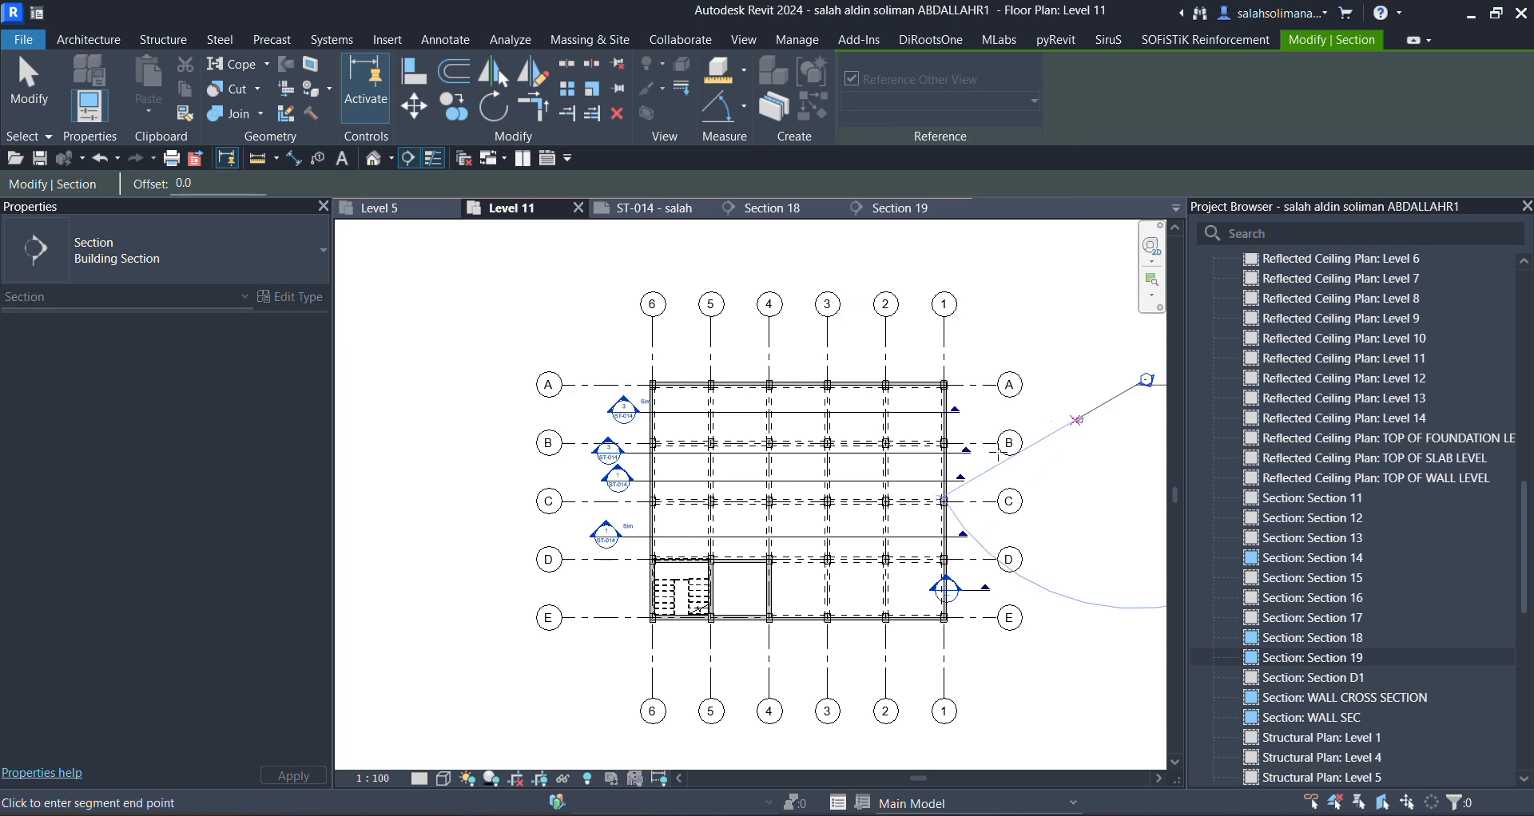
scroll(983, 483, up, 2)
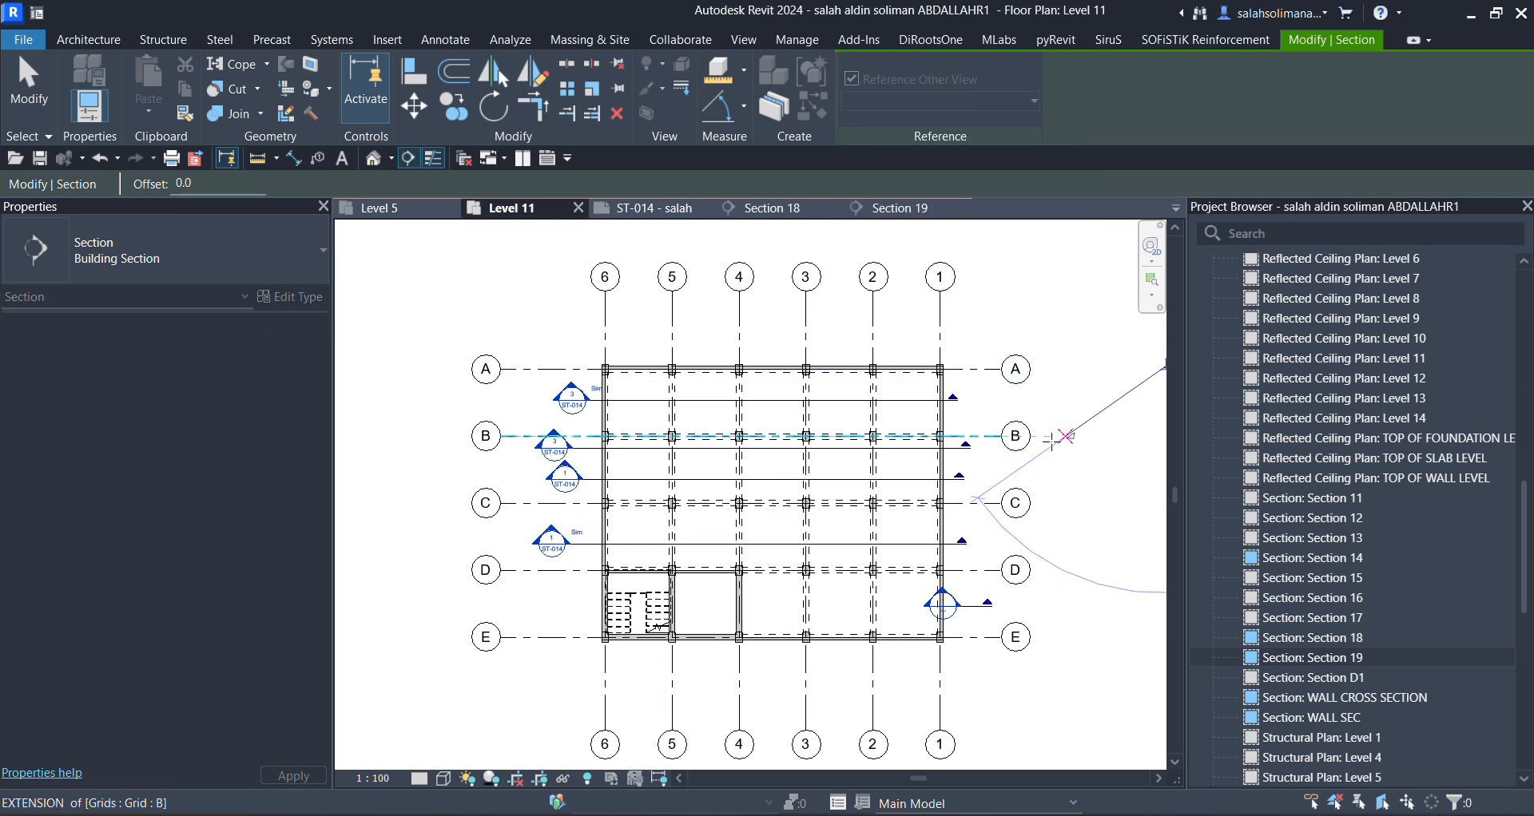